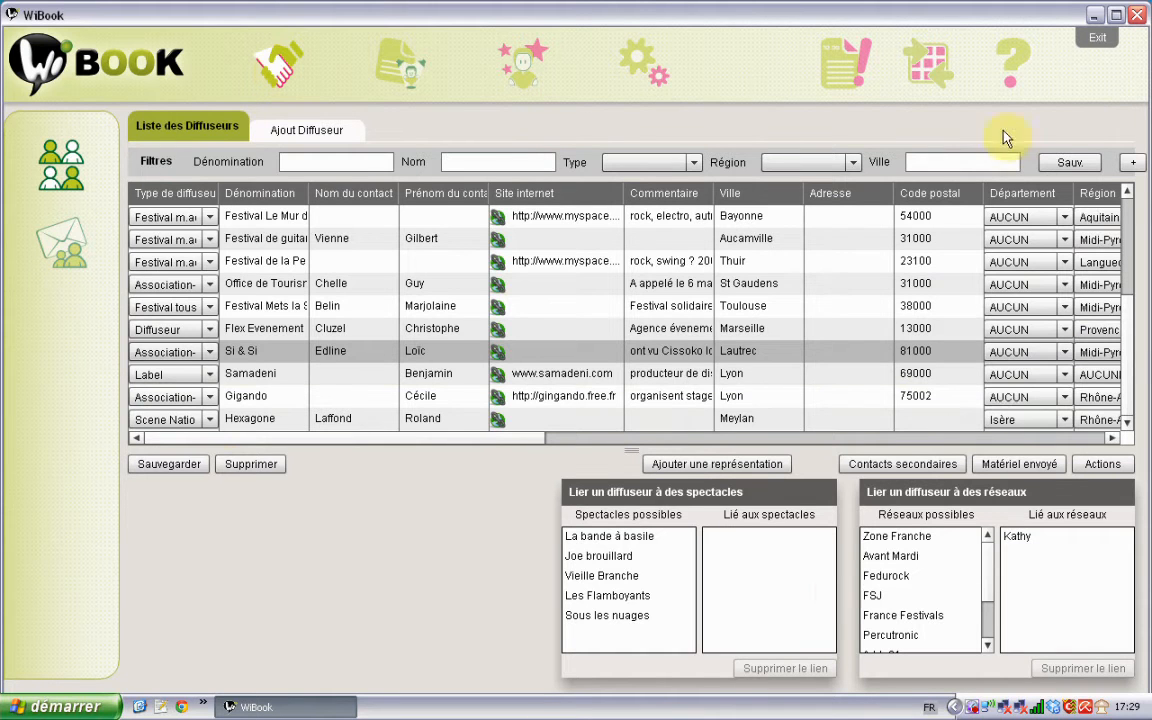
Step: Pick the Vieille Branche show and view the Juice Festival distributor's linked shows
click(630, 577)
drag(331, 434, 159, 422)
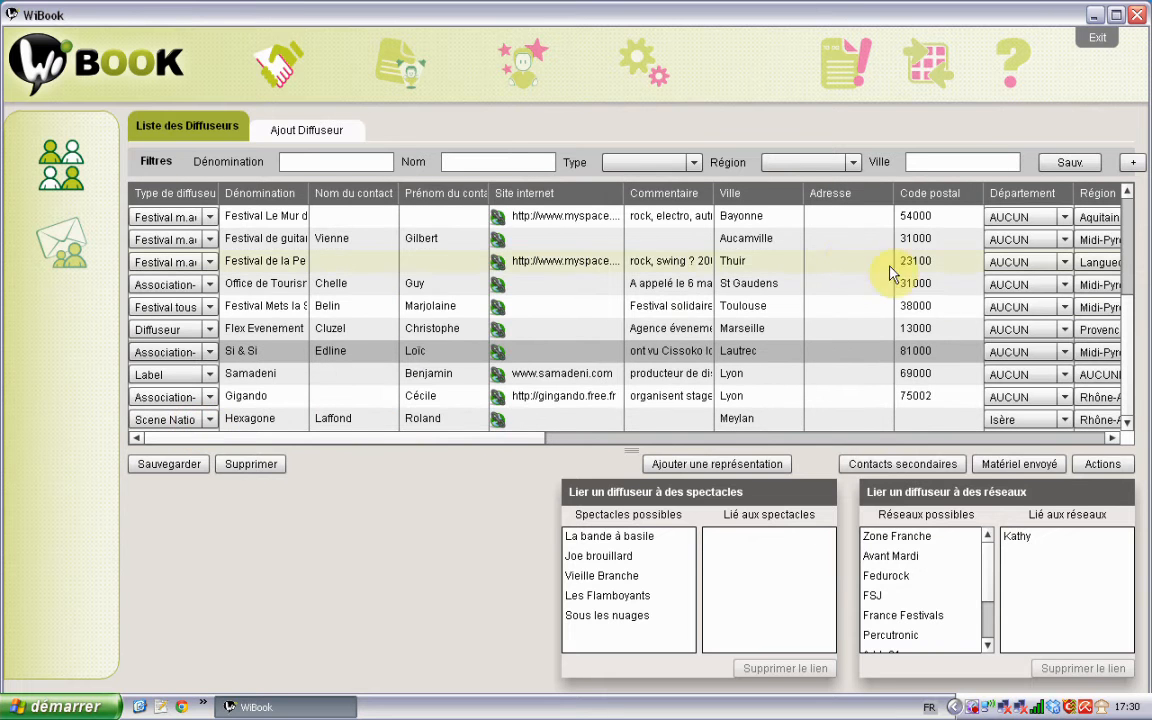
drag(1121, 386, 1127, 207)
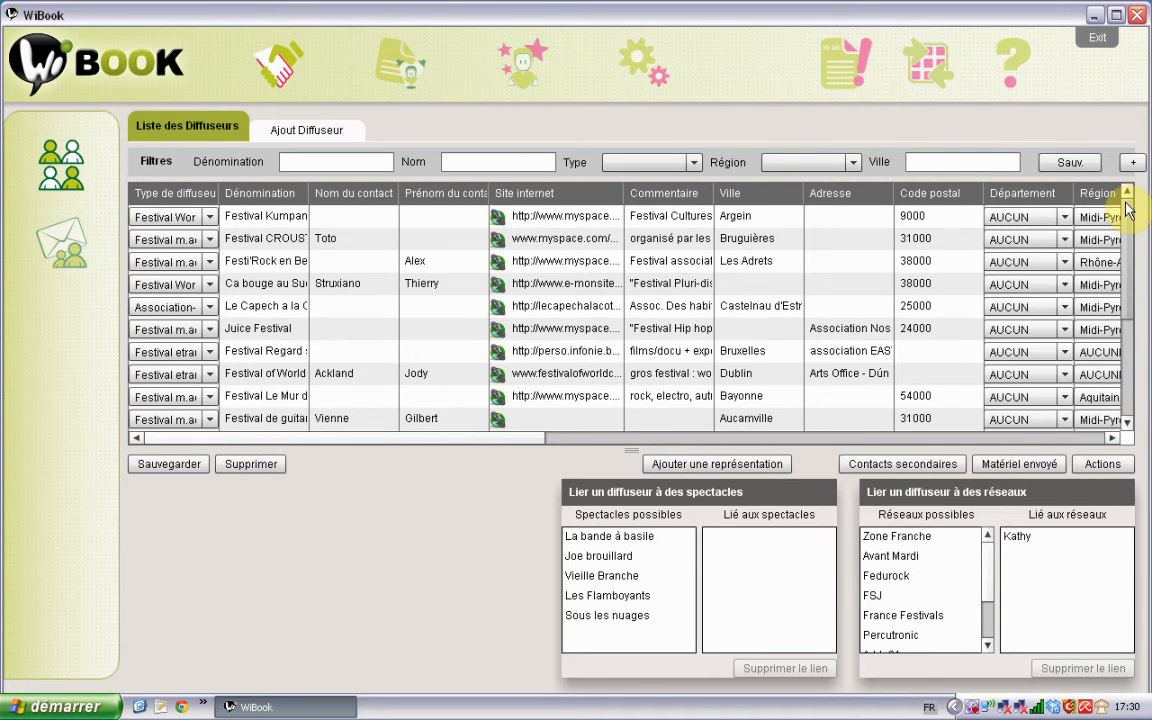
click(334, 331)
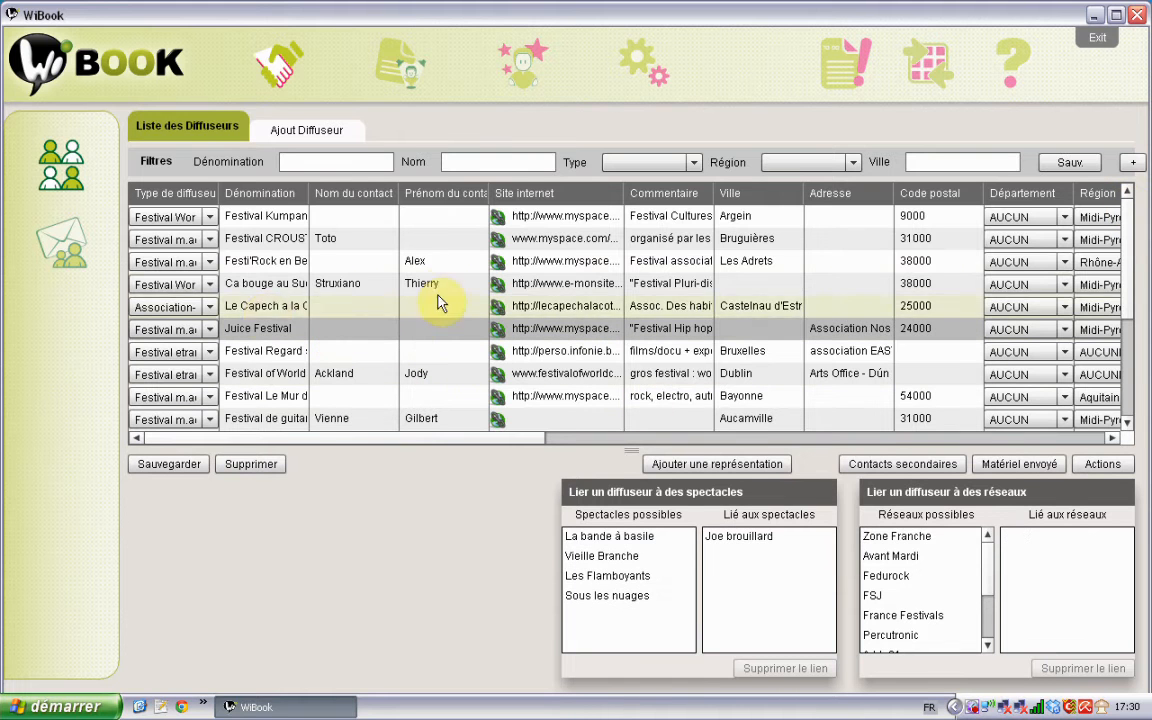
Step: Try sorting the distributor list by name, contact surname, contact first name and type
click(255, 194)
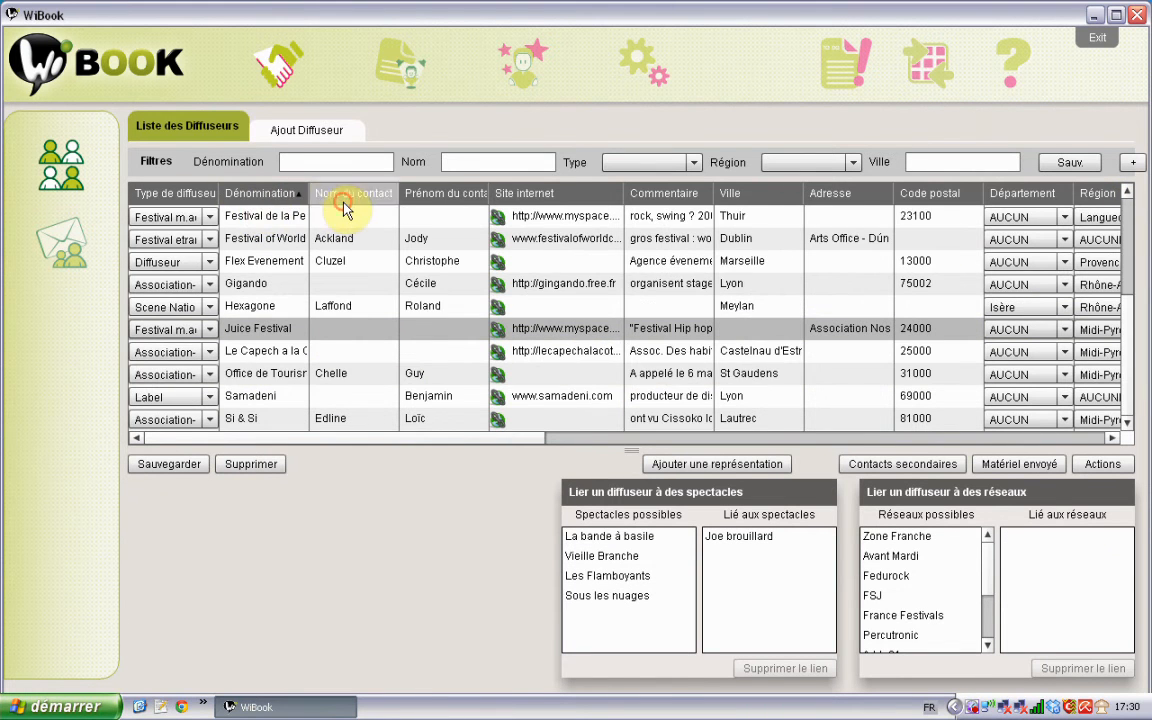
click(342, 197)
click(422, 195)
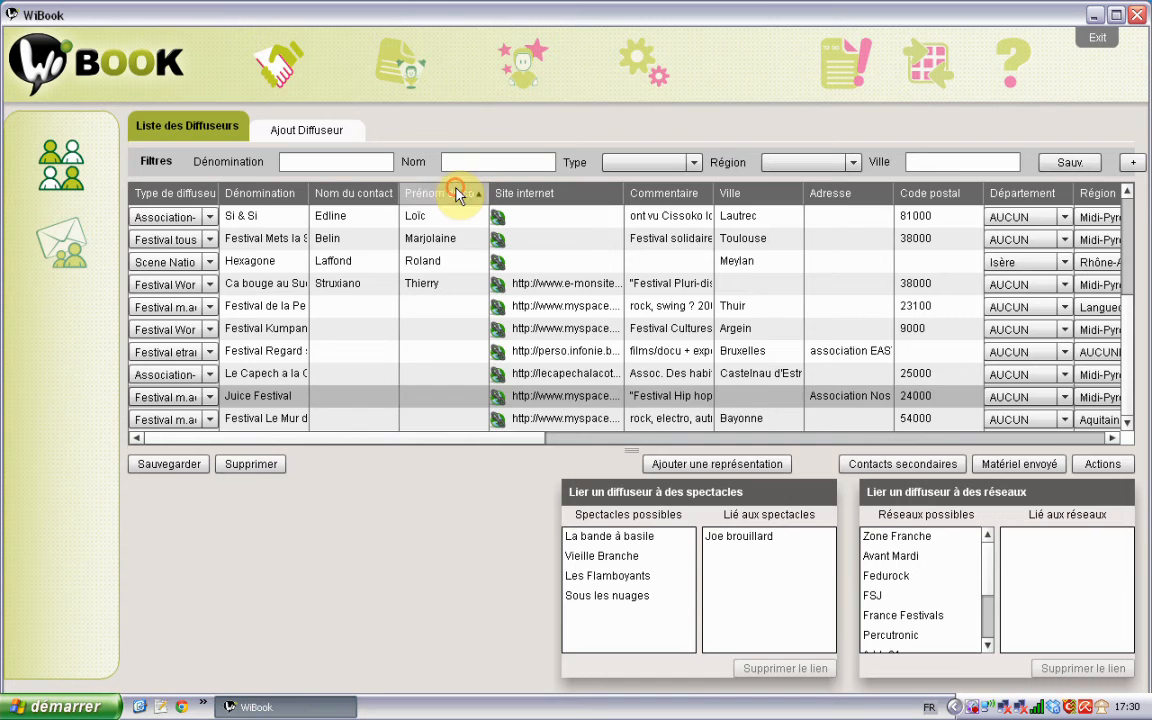
click(456, 194)
click(456, 194)
click(456, 194)
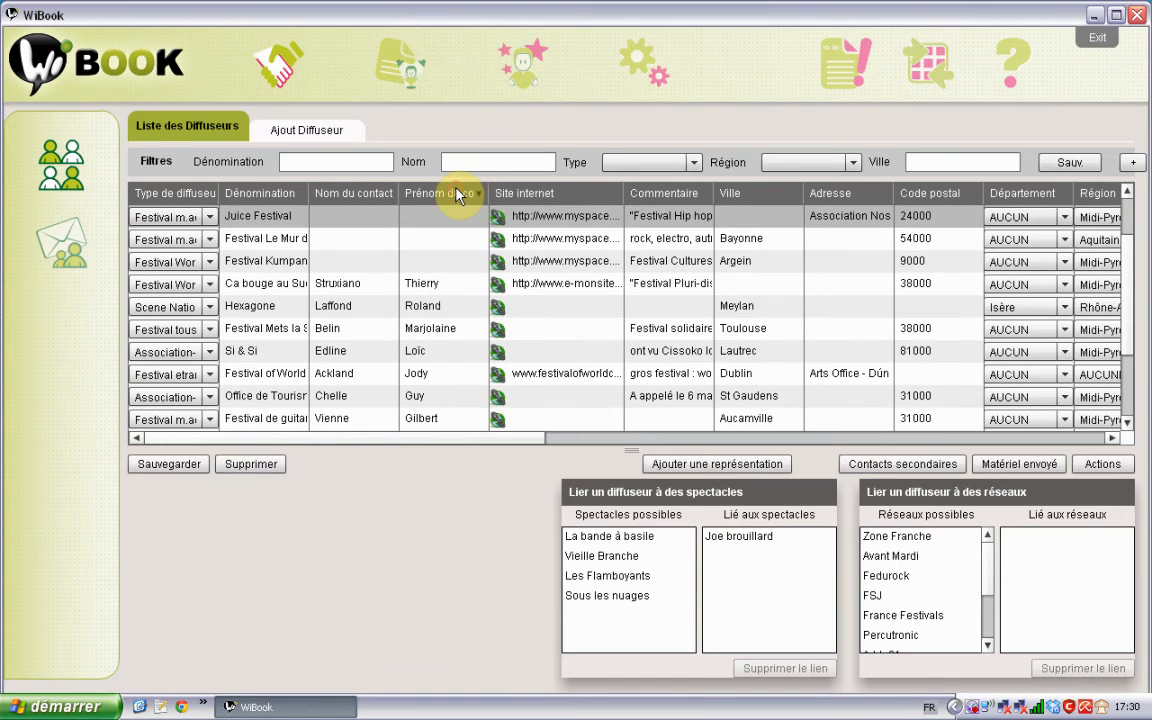
click(290, 195)
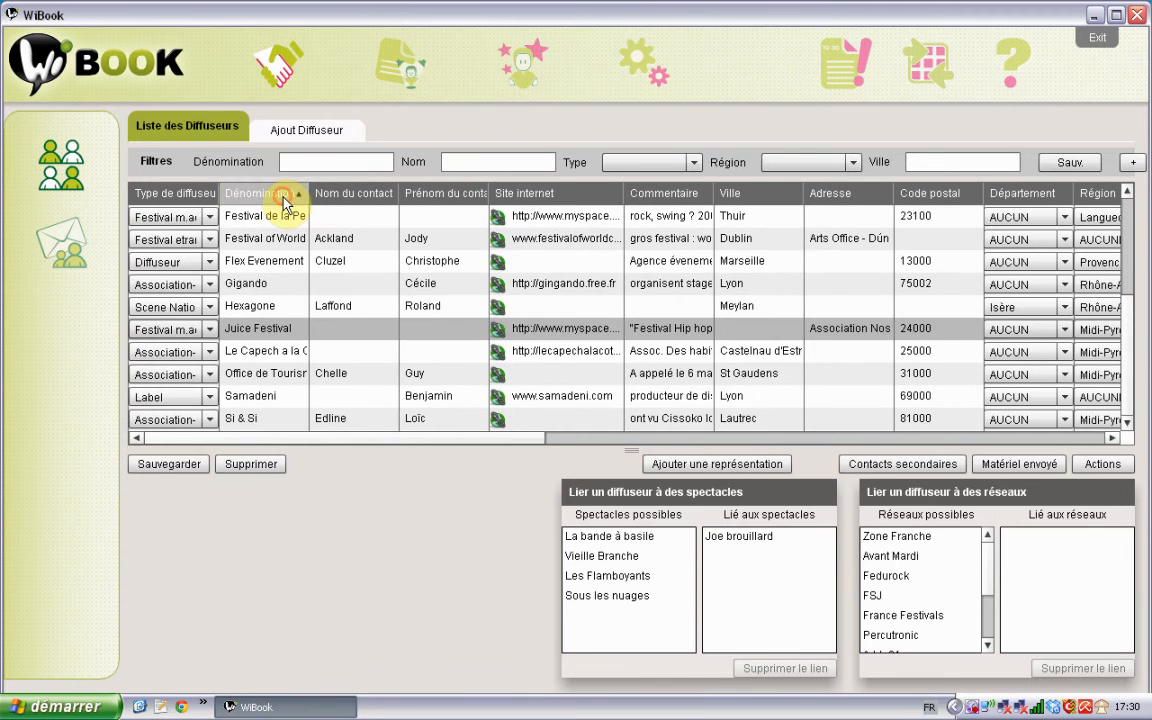
click(285, 198)
click(220, 198)
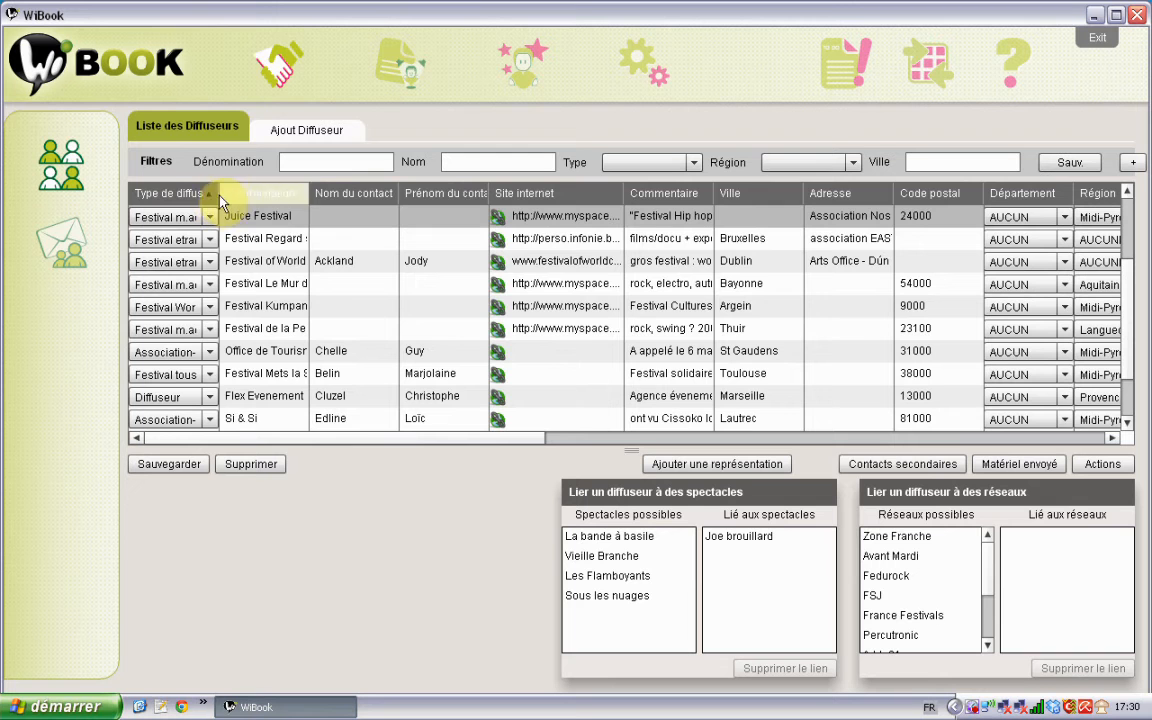
Step: Widen the Type de diffuseur column, then sort the distributors by city
drag(220, 198, 309, 204)
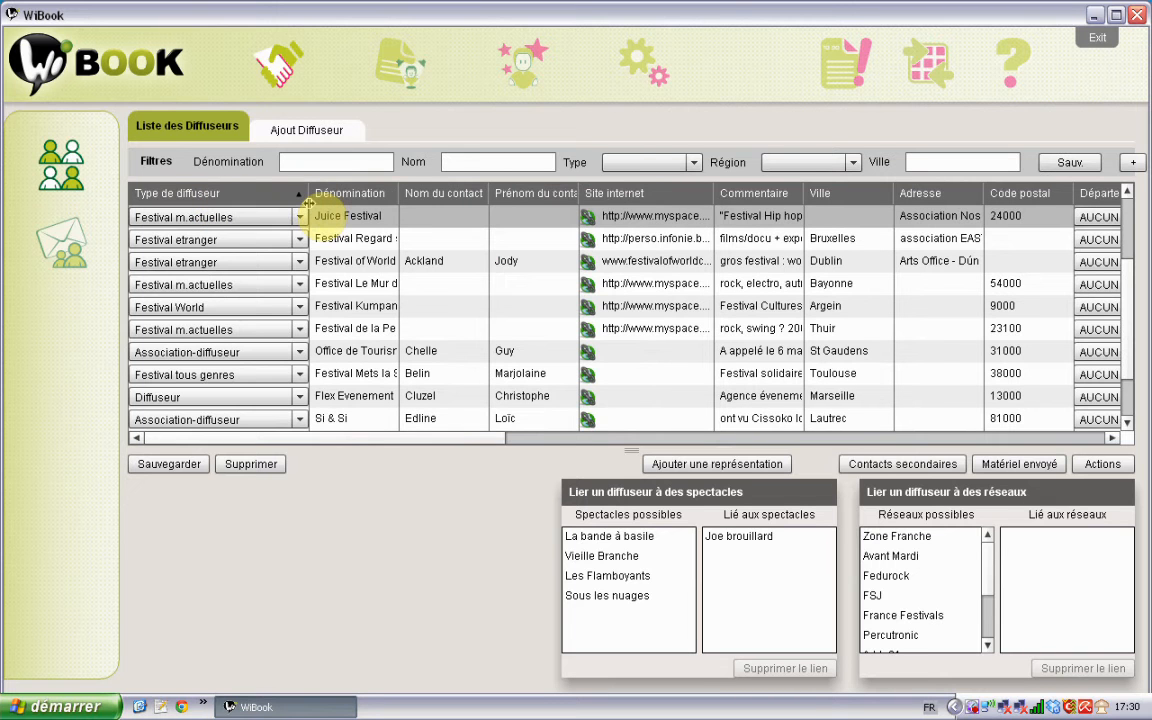
click(270, 200)
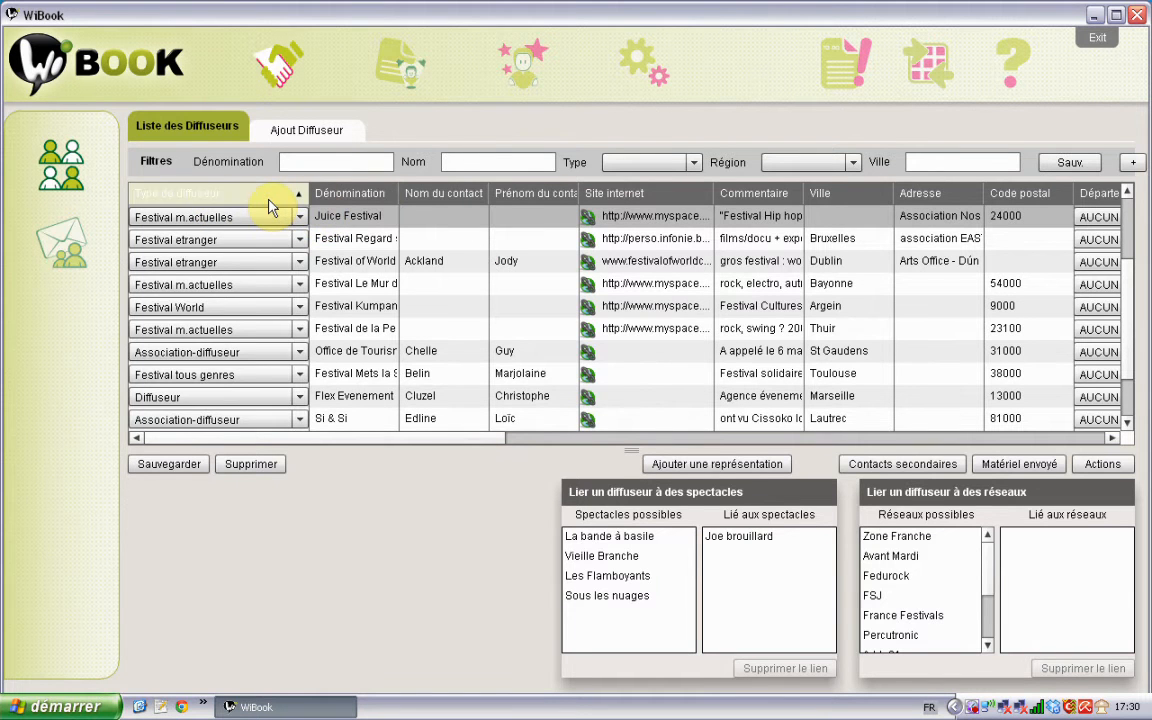
click(268, 199)
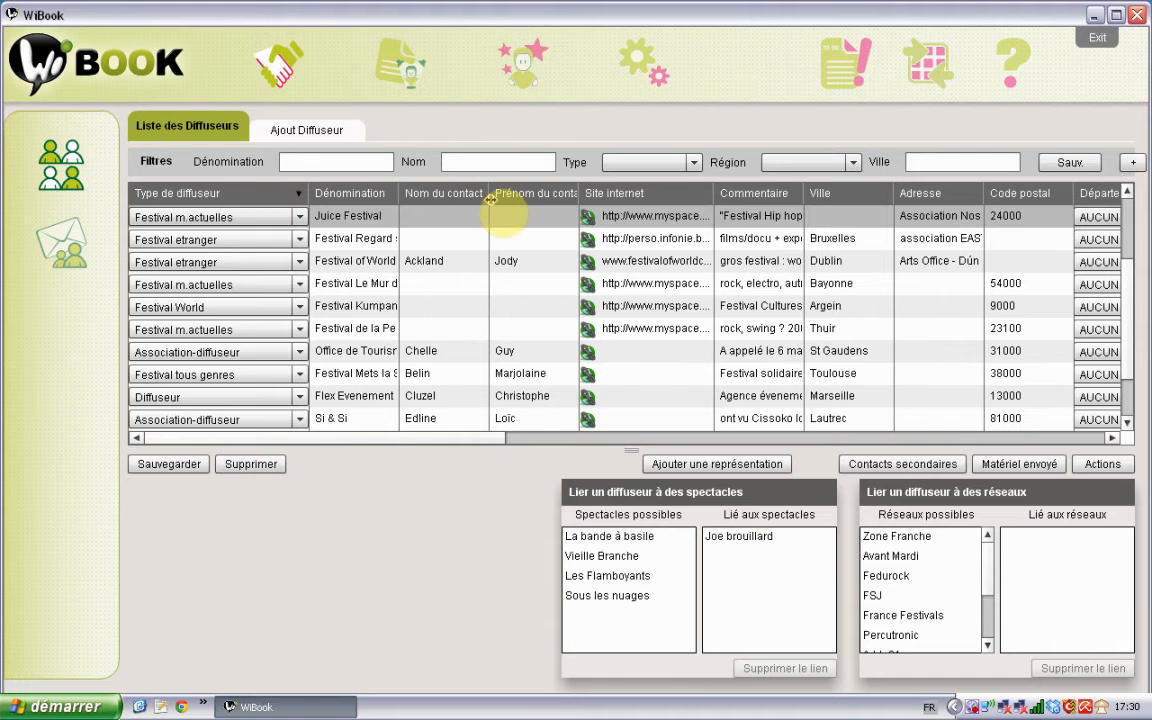
click(830, 196)
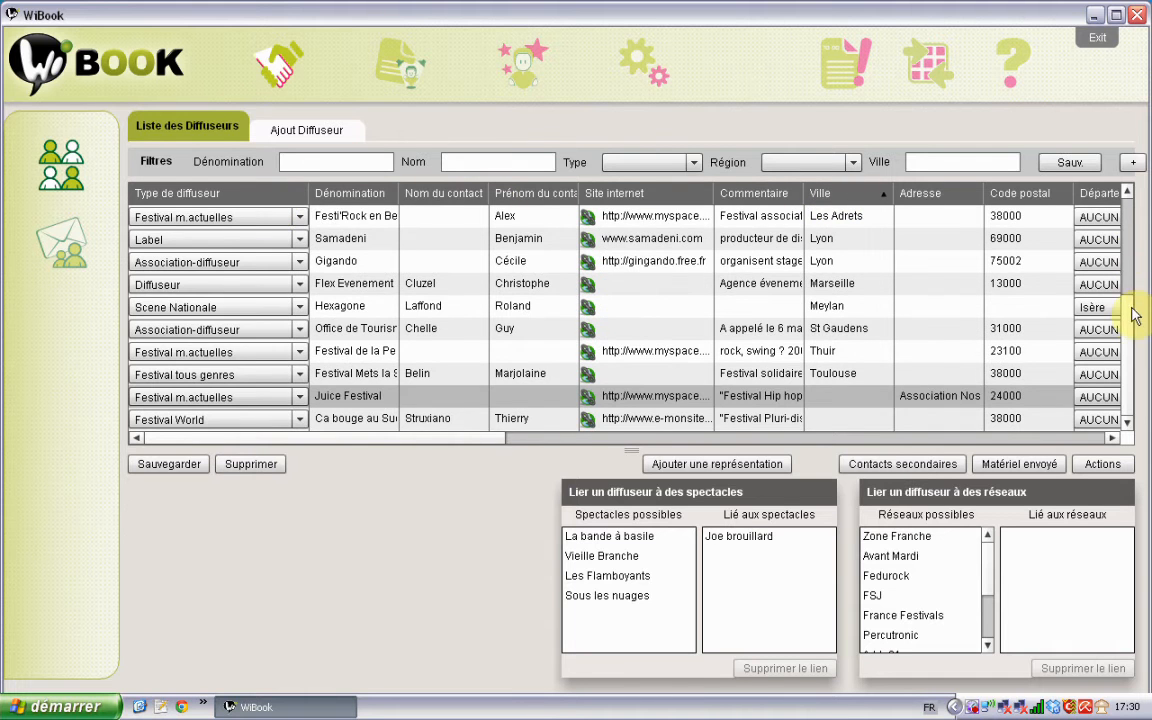
Step: Re-sort the distributor list by city
scroll(1131, 220, up, 3)
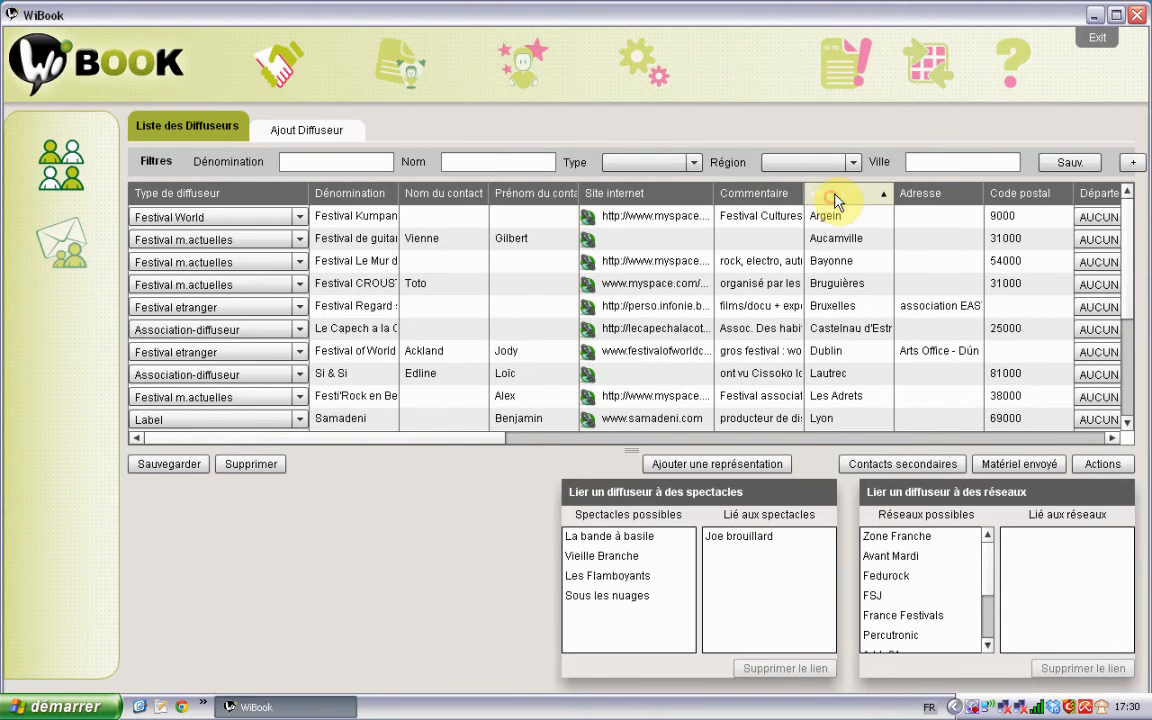
click(852, 197)
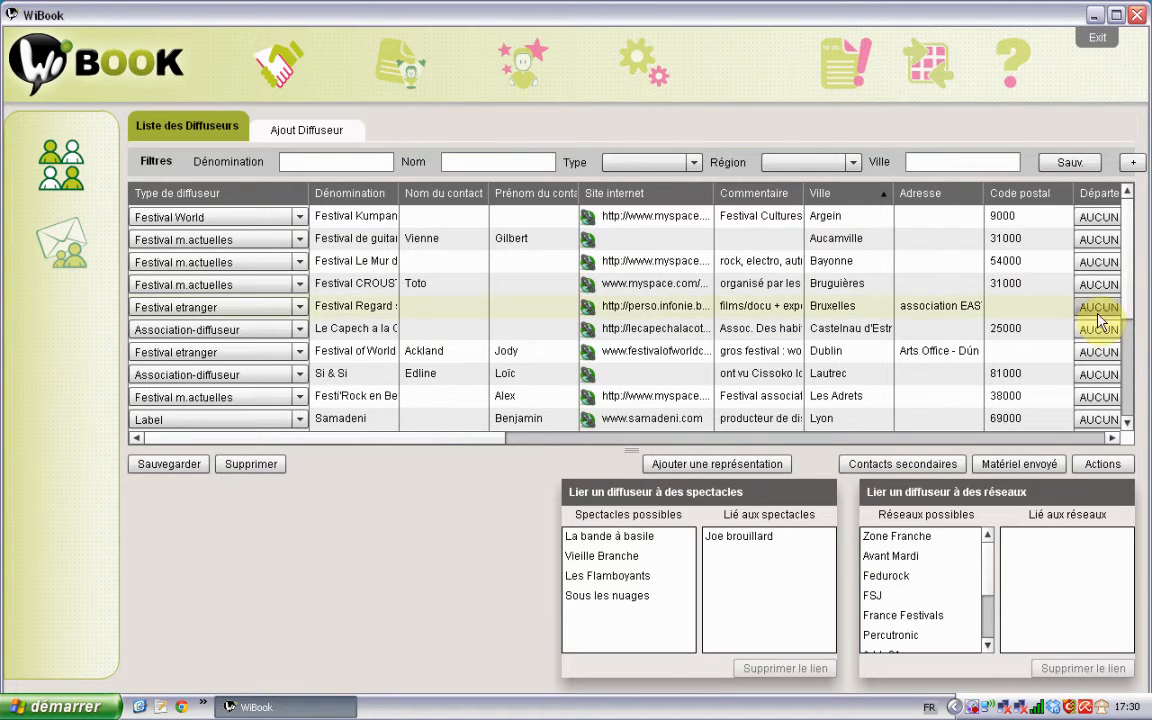
scroll(1130, 350, down, 2)
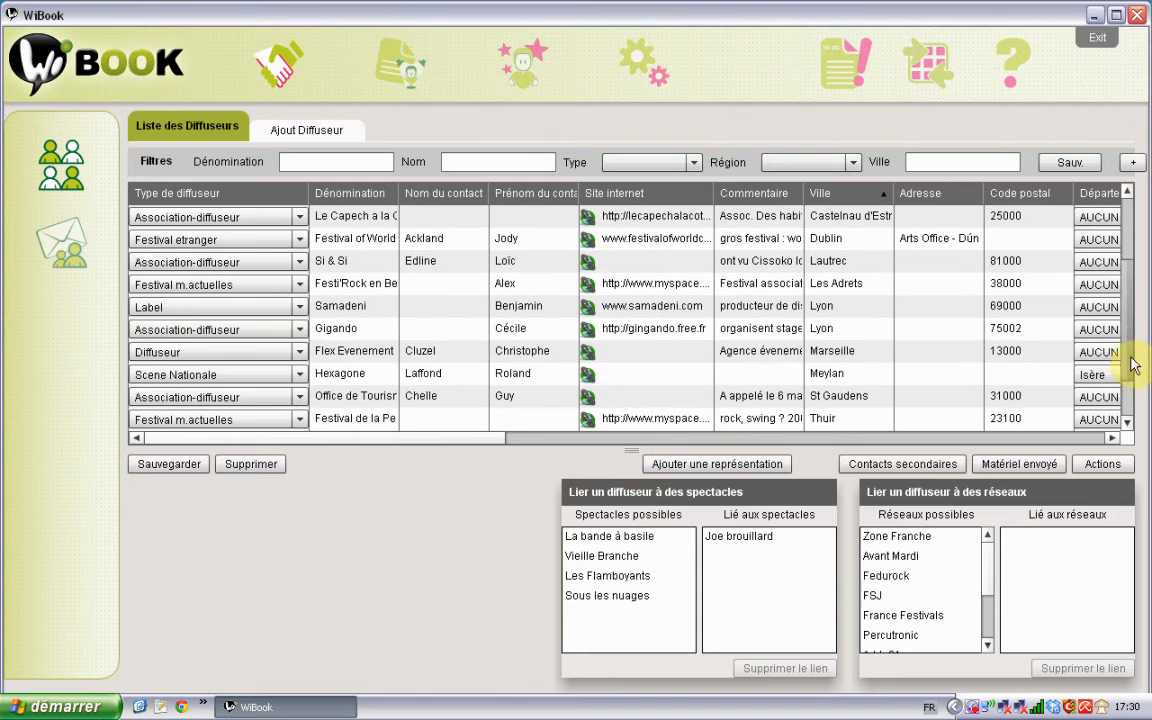
Step: Enter postal code 38000 for Hexagone in Meylan and save the distributor list
click(1025, 374)
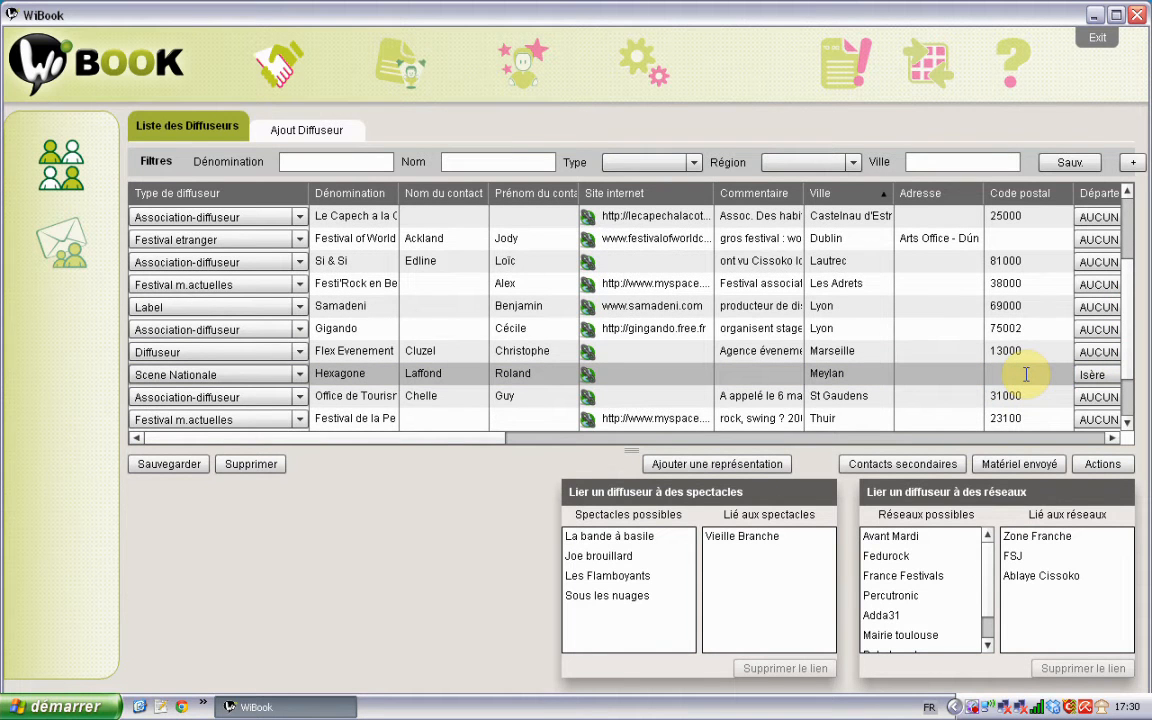
click(1026, 374)
click(745, 328)
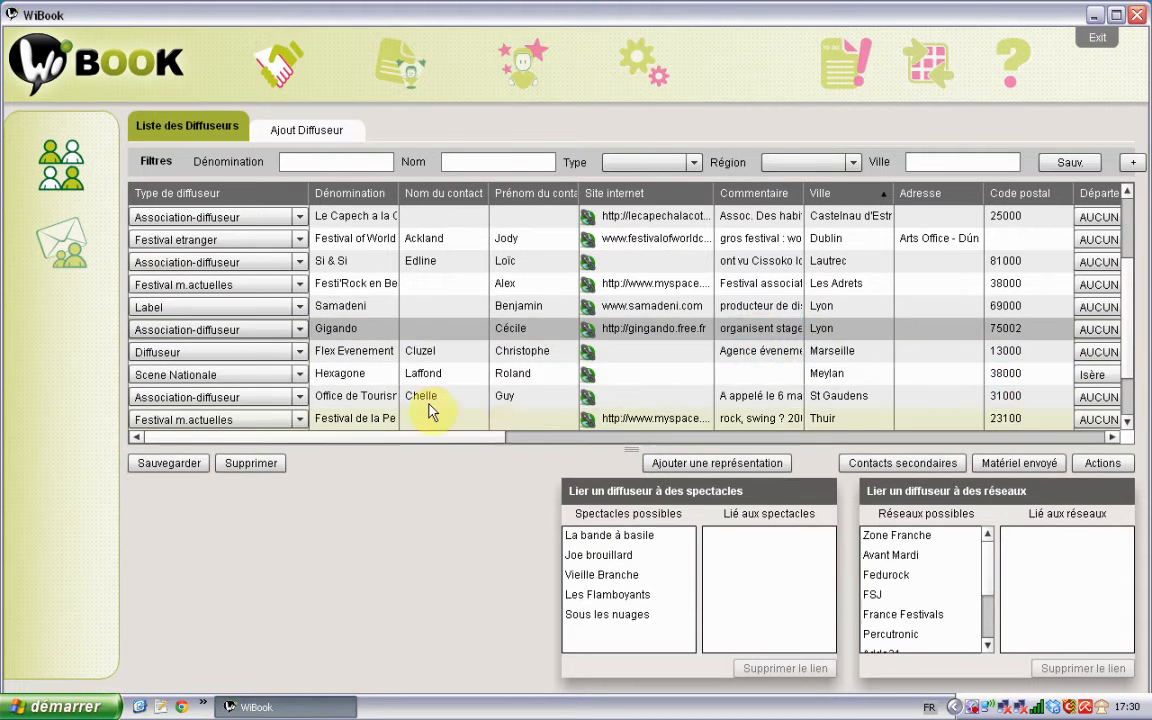
click(168, 465)
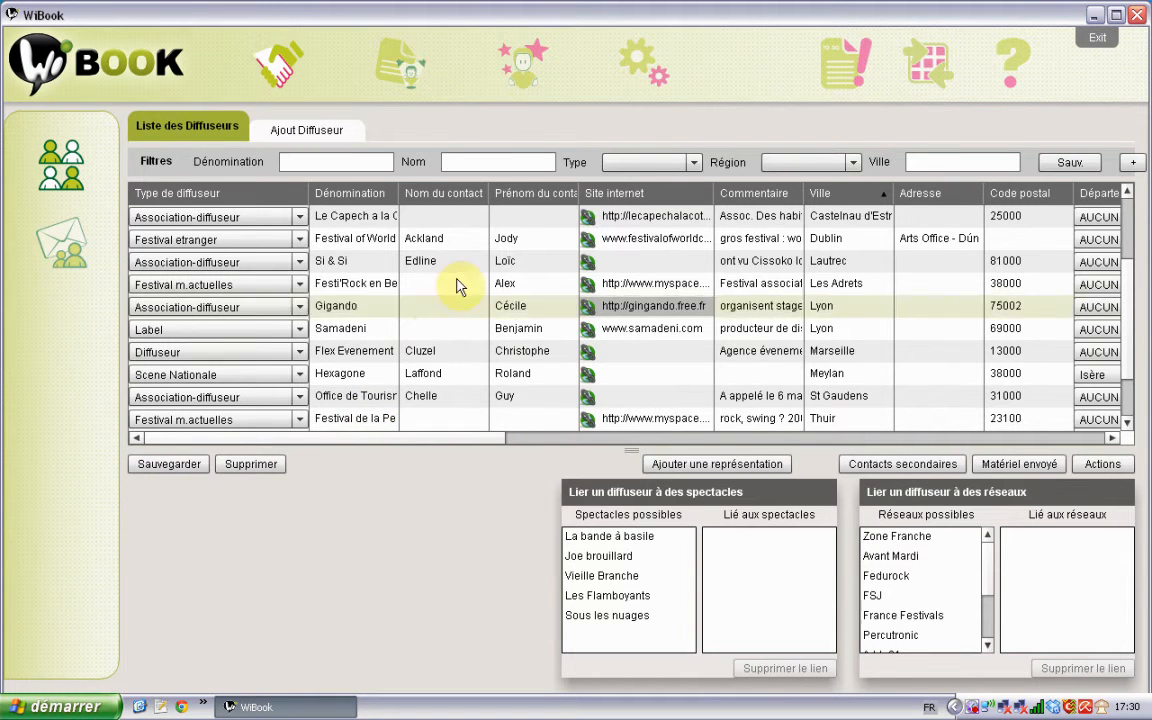
drag(507, 442, 532, 442)
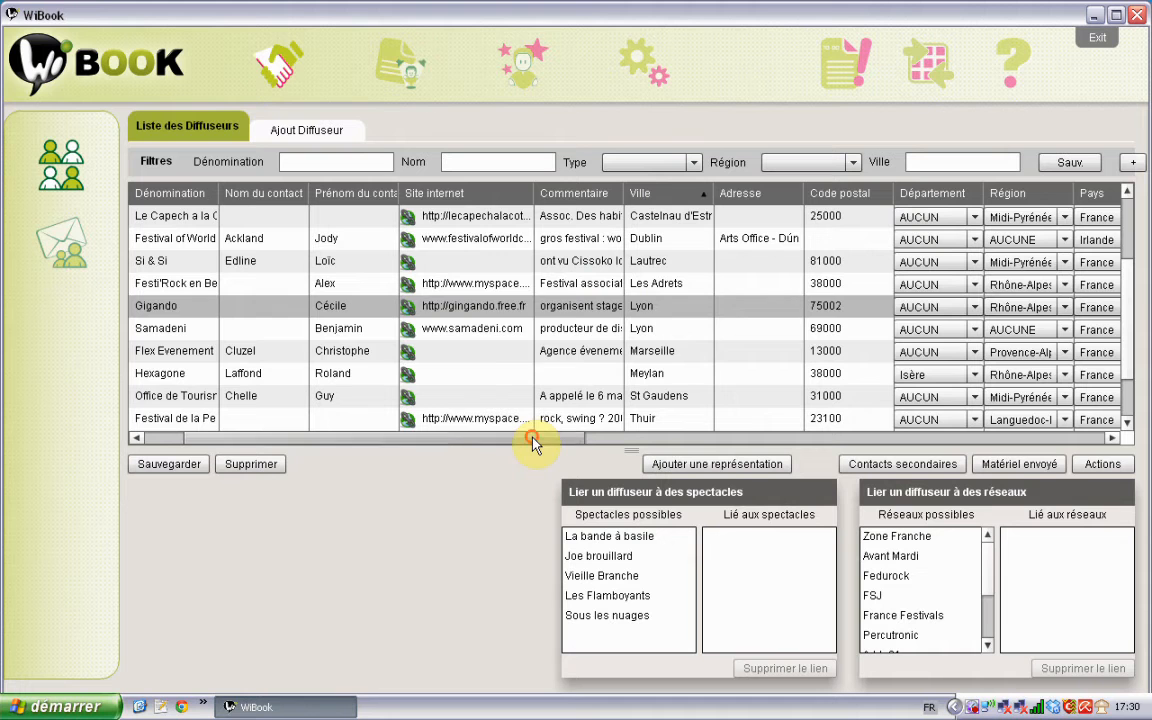
click(409, 316)
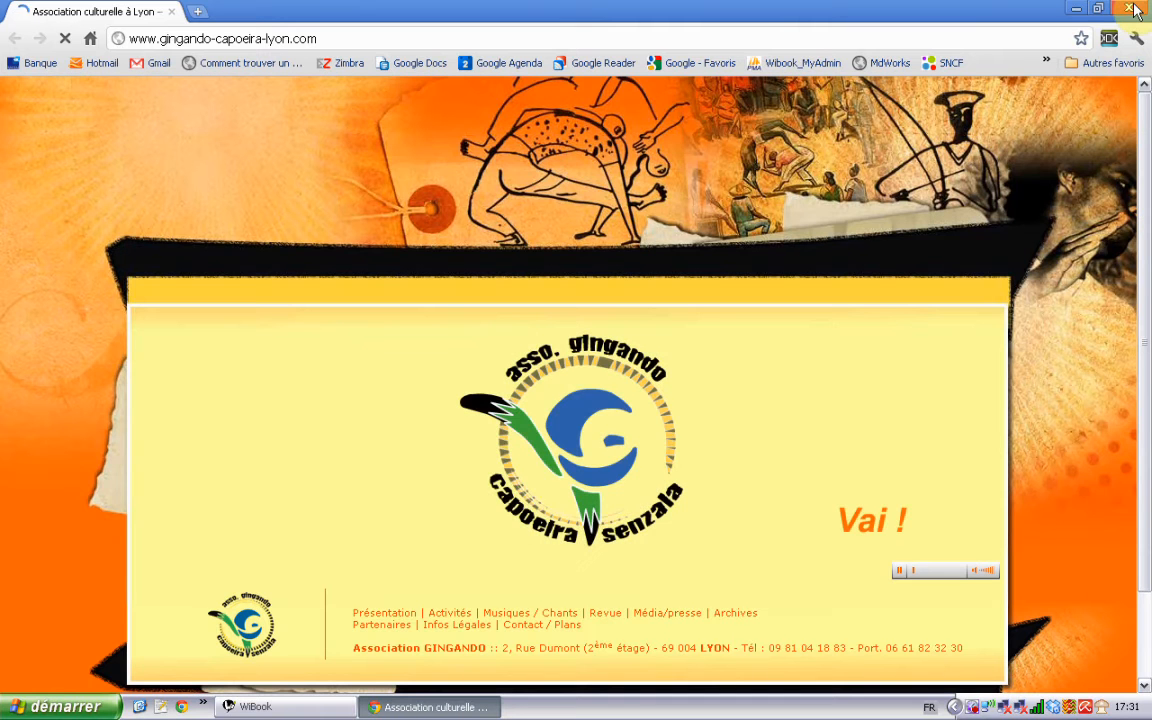
click(1131, 8)
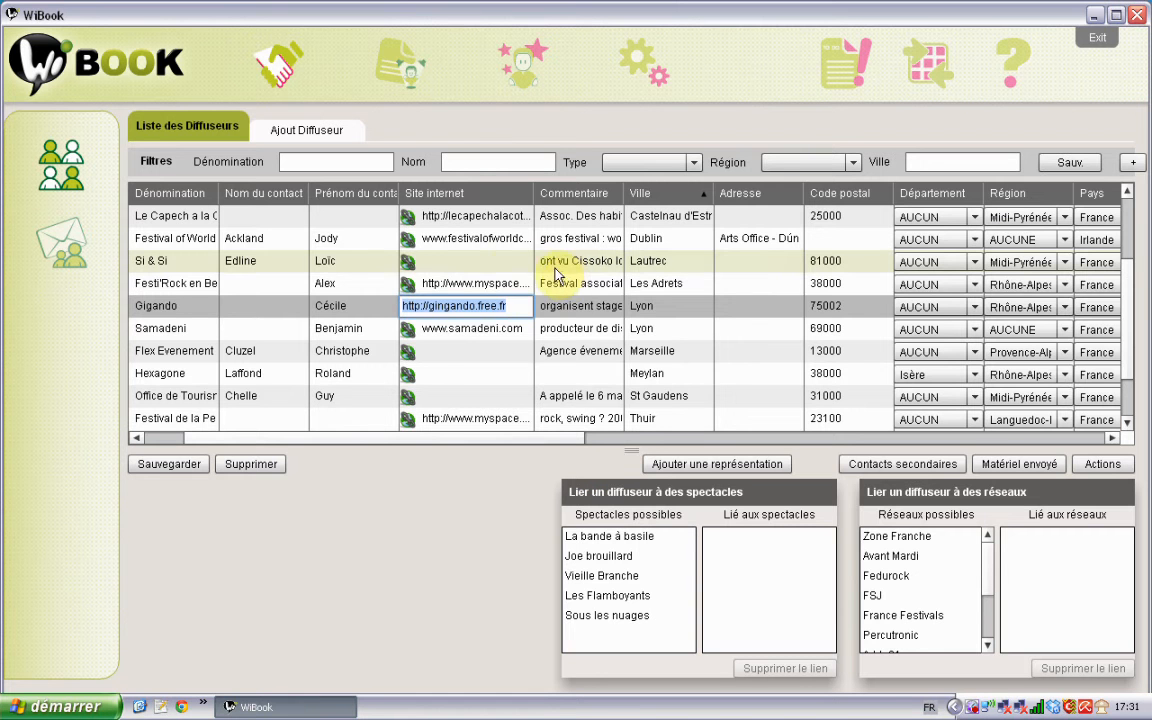
Step: Select the Si & Si distributor, then switch to the empty Ajout Diffuseur form
click(419, 262)
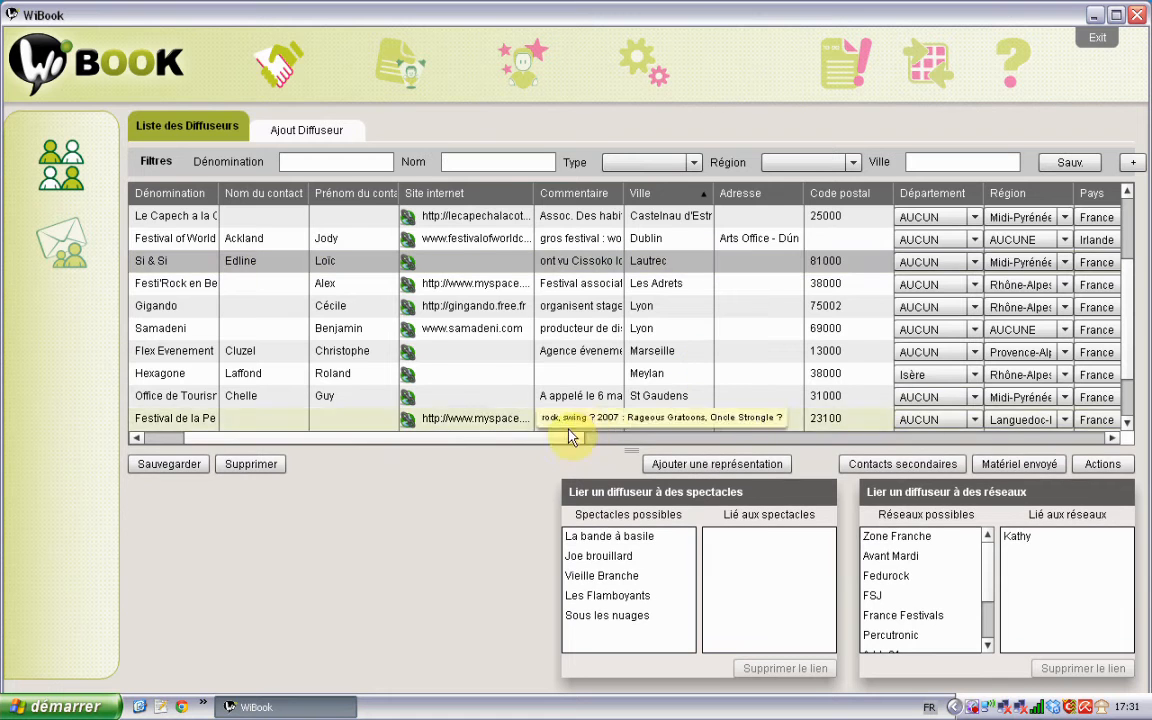
drag(506, 443, 365, 450)
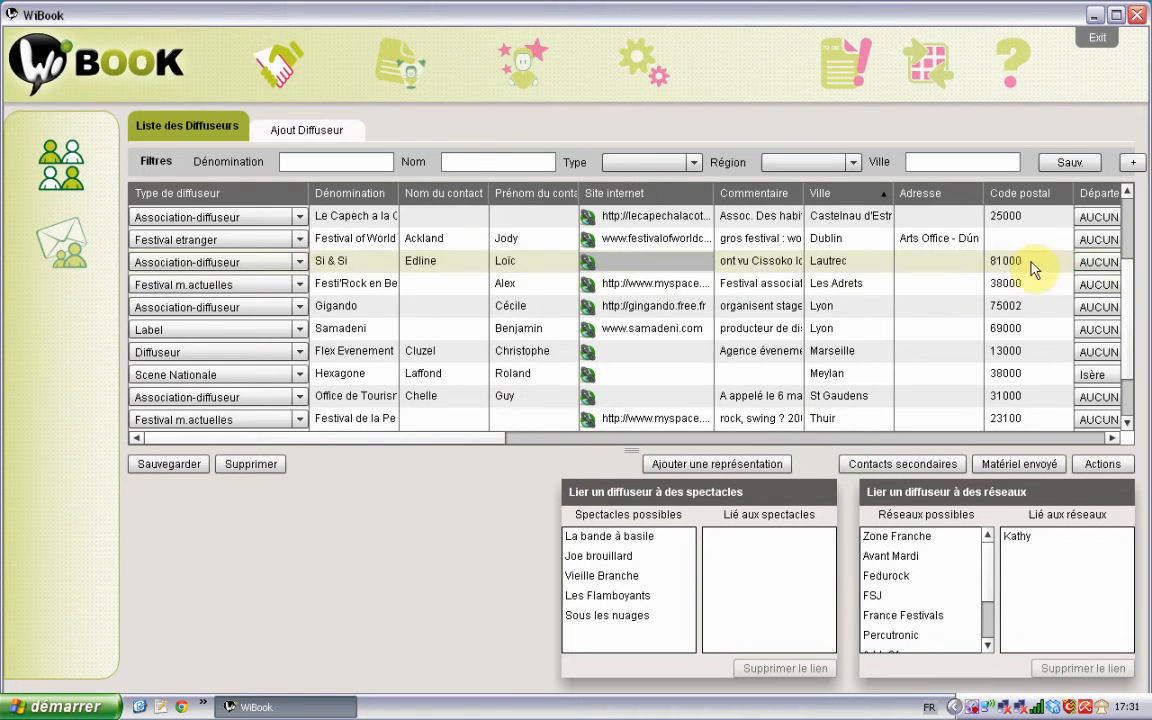
drag(1128, 311, 1131, 356)
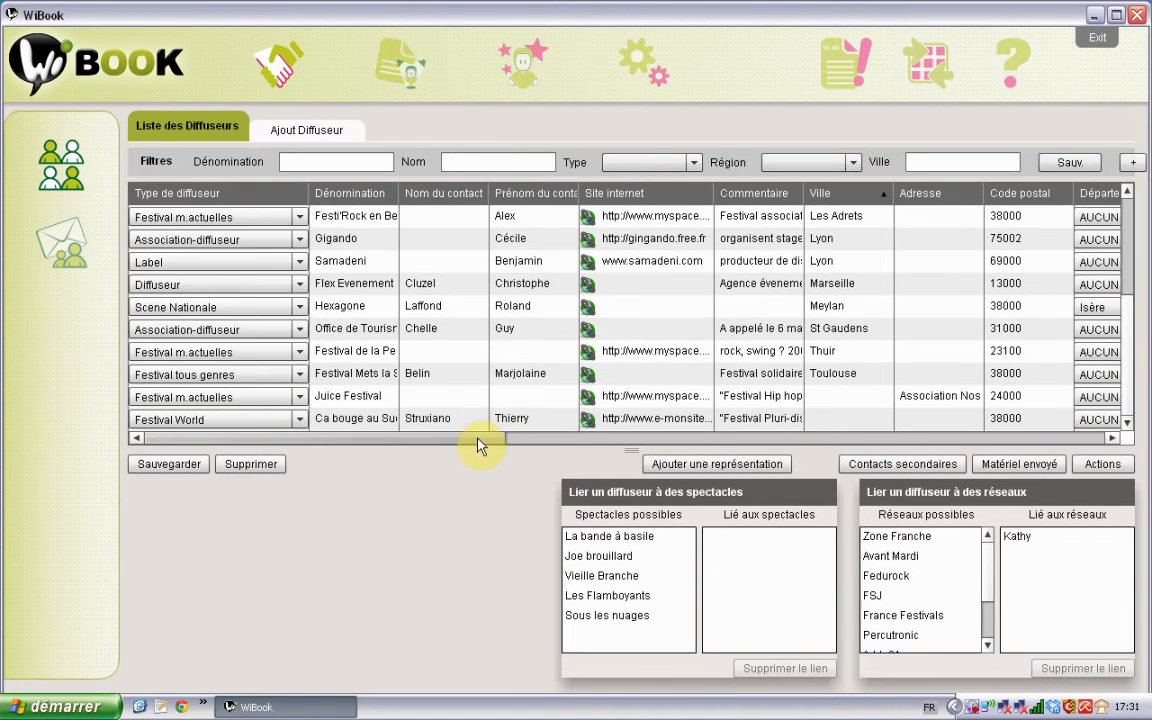
drag(481, 442, 329, 447)
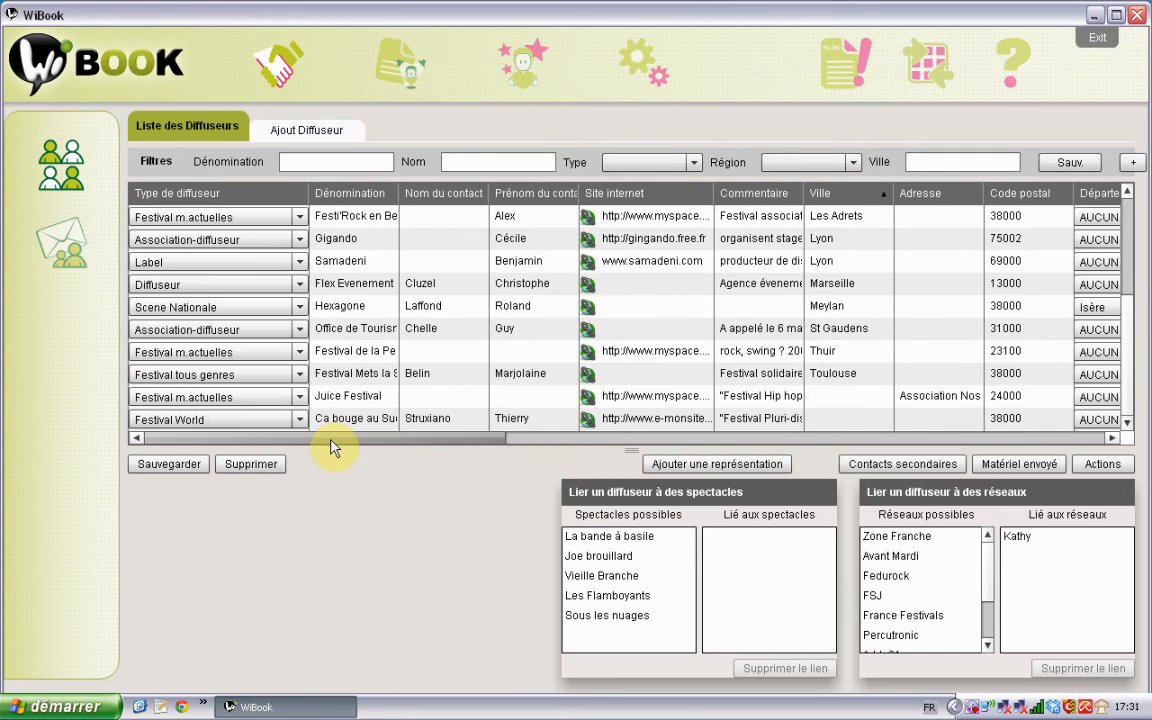
click(287, 137)
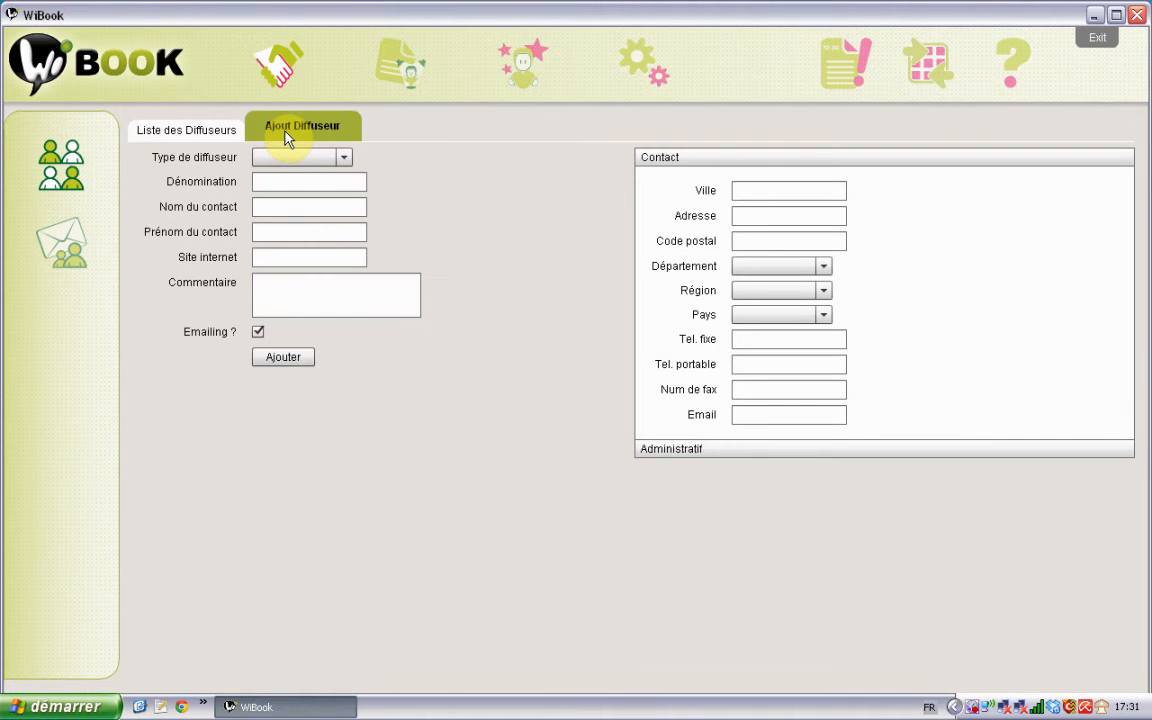
Step: Choose SMAC from the Type de diffuseur dropdown list
click(345, 161)
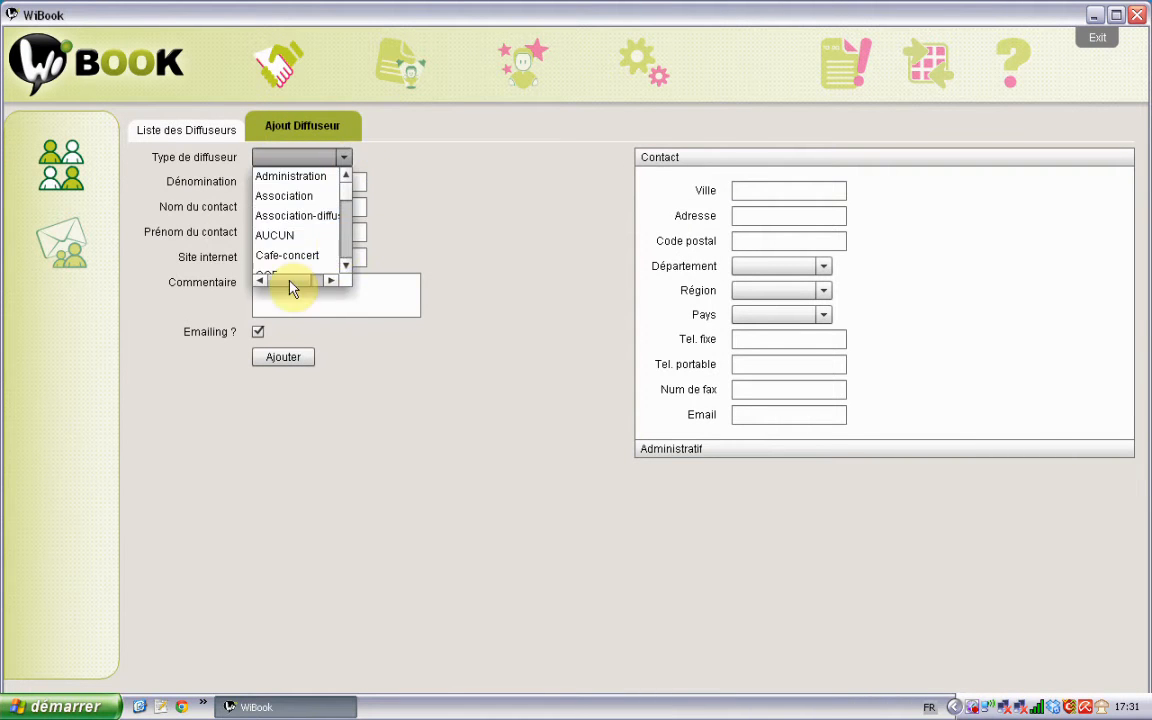
mouse_move(289, 282)
mouse_down()
mouse_move(330, 285)
mouse_move(283, 283)
mouse_up()
drag(352, 193, 352, 252)
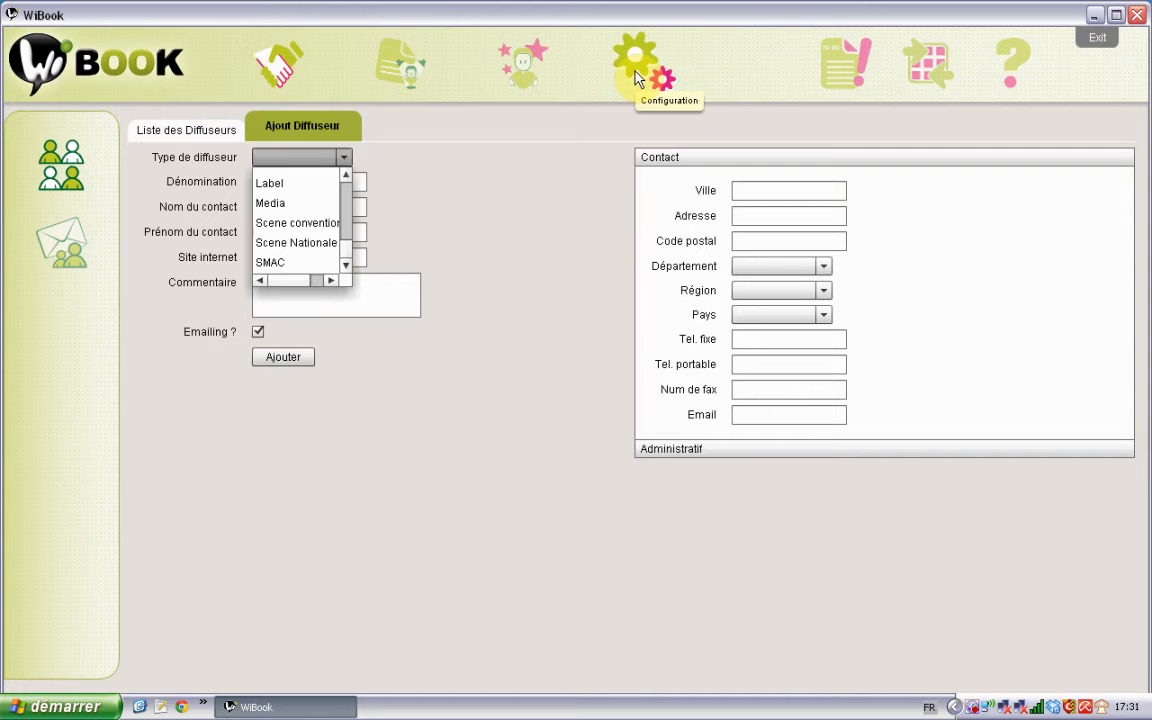
click(300, 262)
Step: Step through the name, contact, website and comment fields of the Ajout Diffuseur form
click(349, 181)
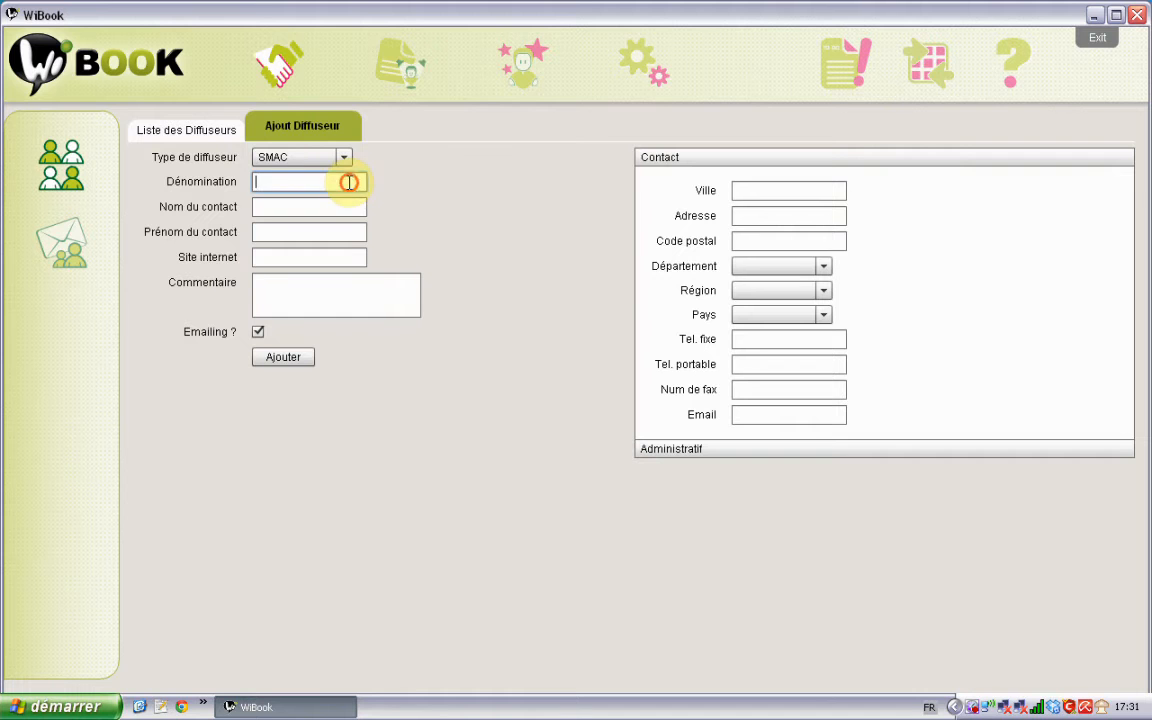
click(337, 208)
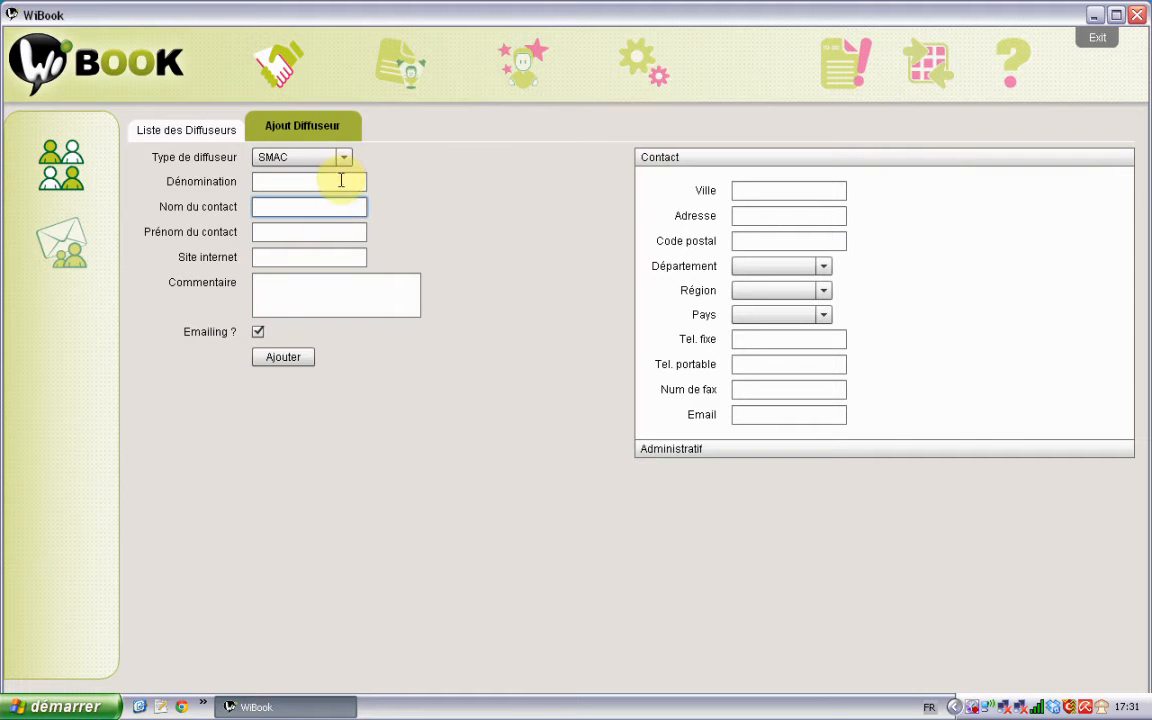
click(340, 181)
click(334, 208)
click(329, 231)
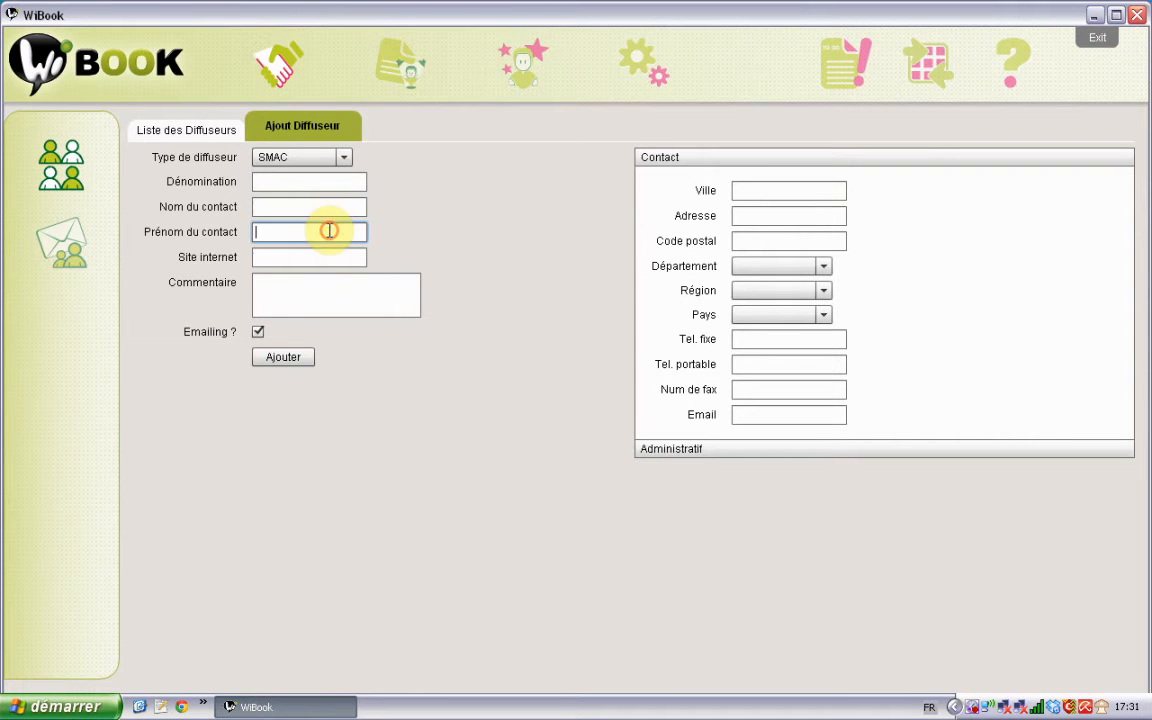
click(319, 256)
click(318, 286)
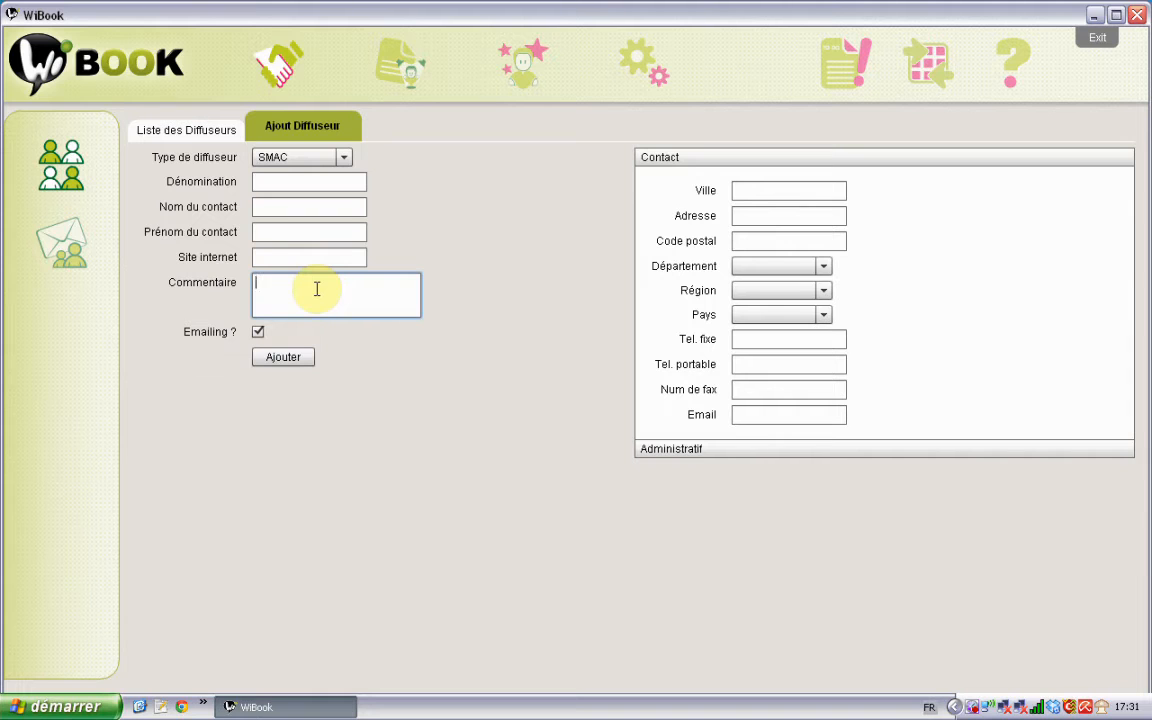
click(258, 331)
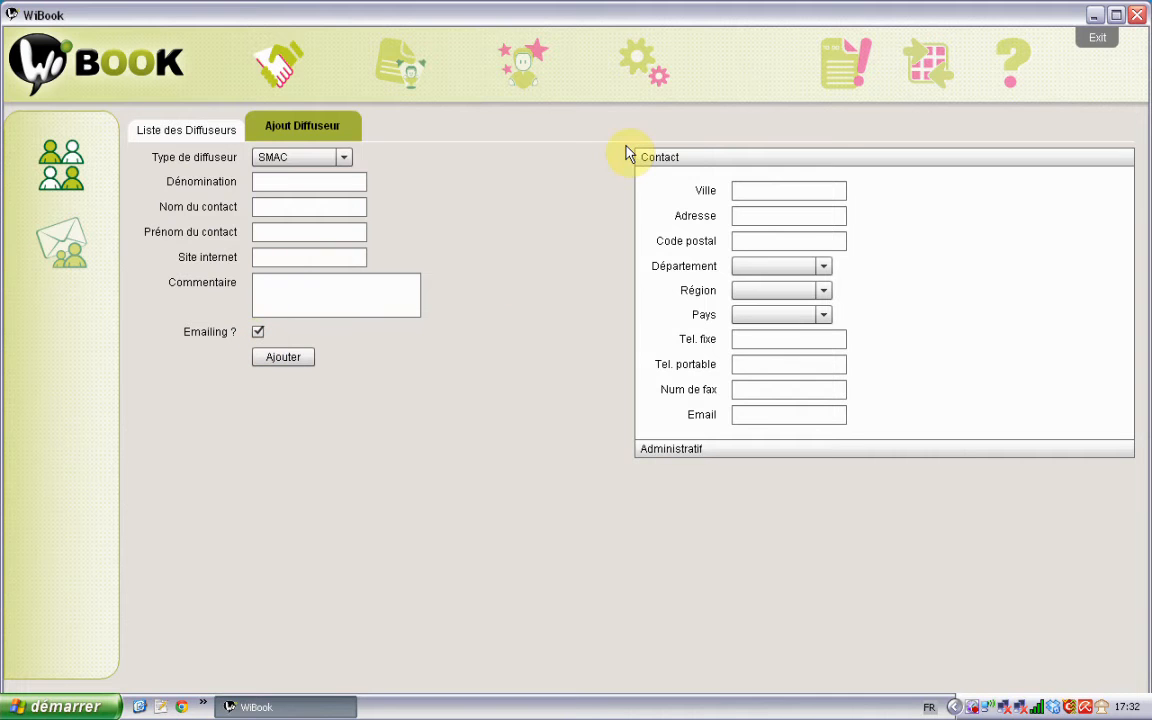
Step: Enter Bolegason as the Dénomination and Castres as the Ville
click(348, 178)
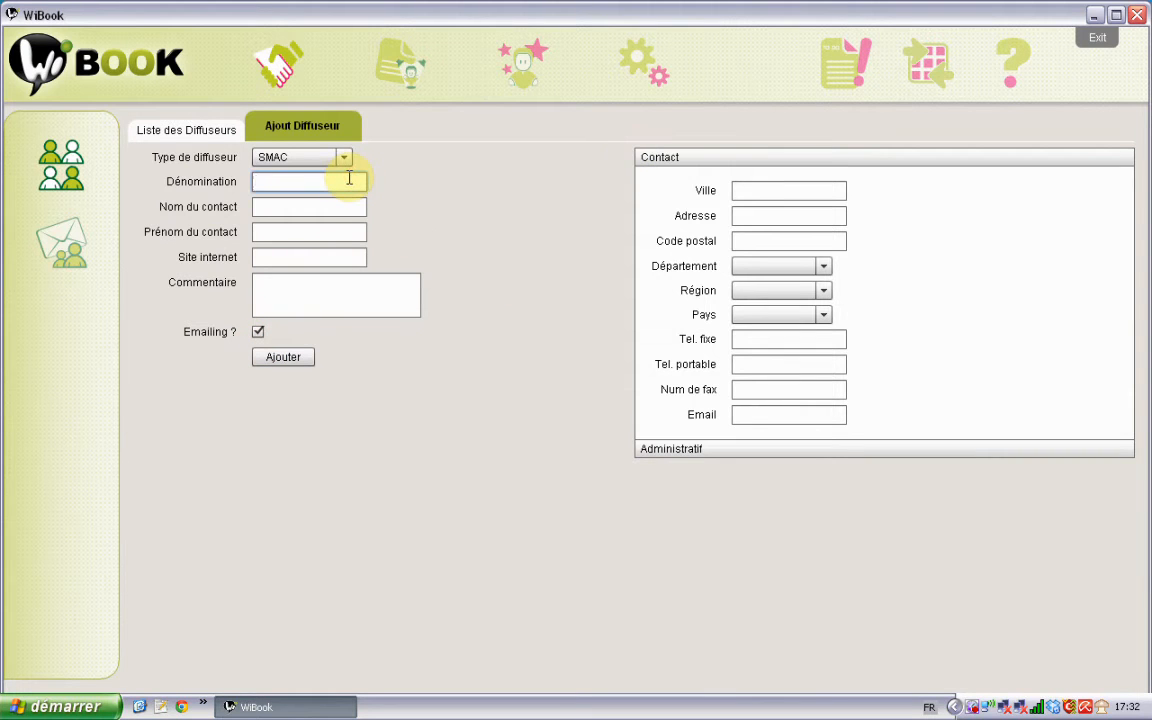
click(349, 160)
click(349, 160)
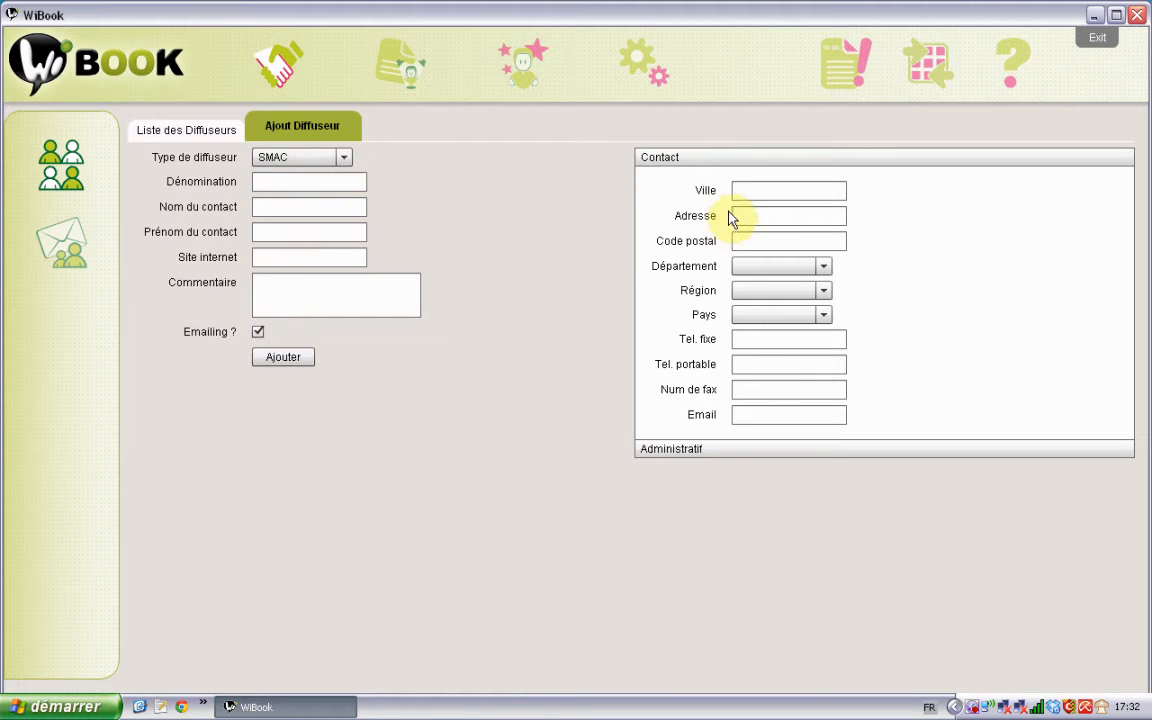
click(758, 189)
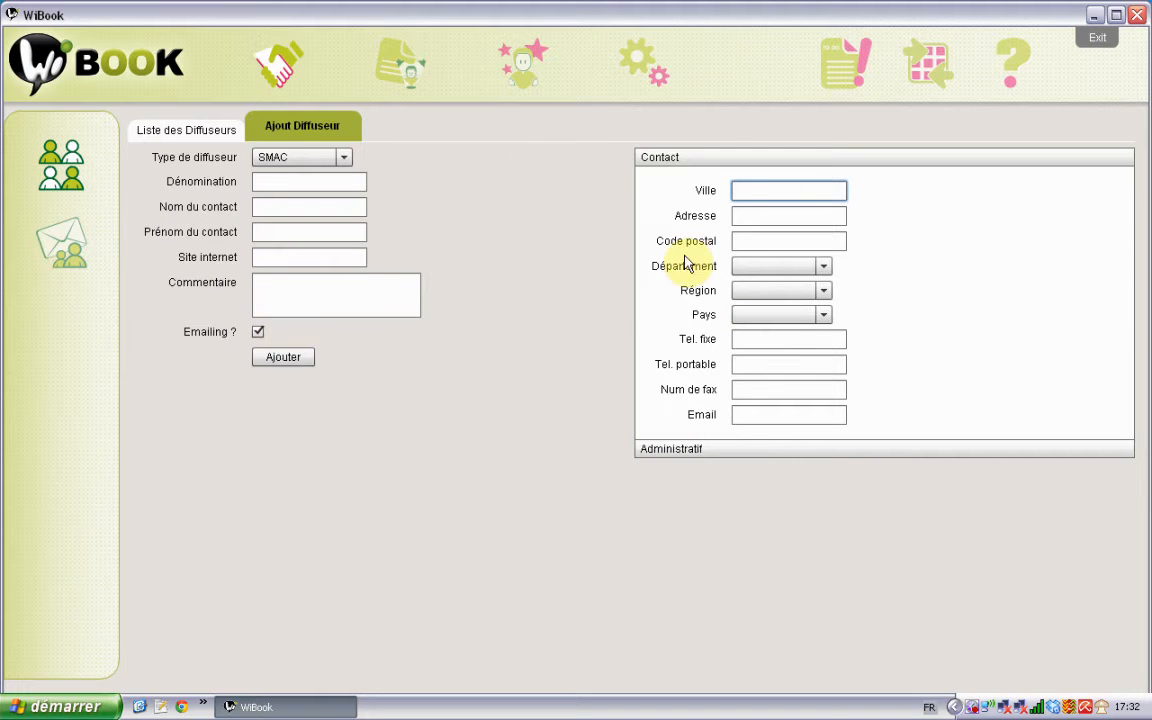
click(309, 180)
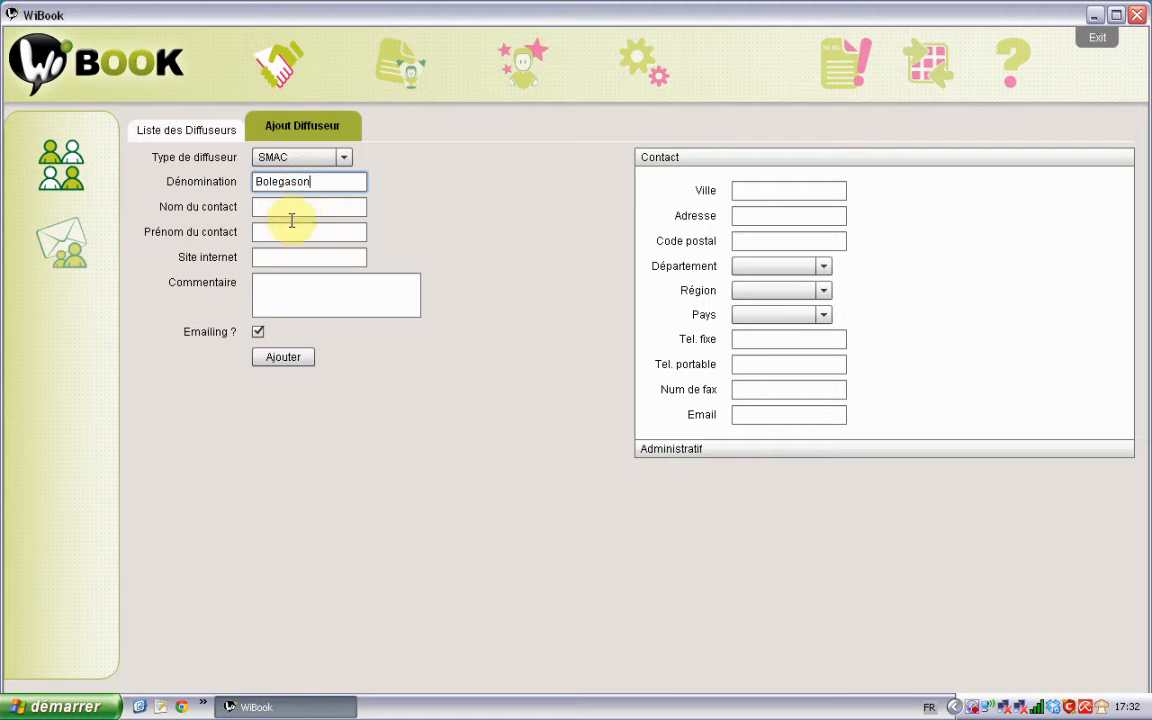
click(747, 188)
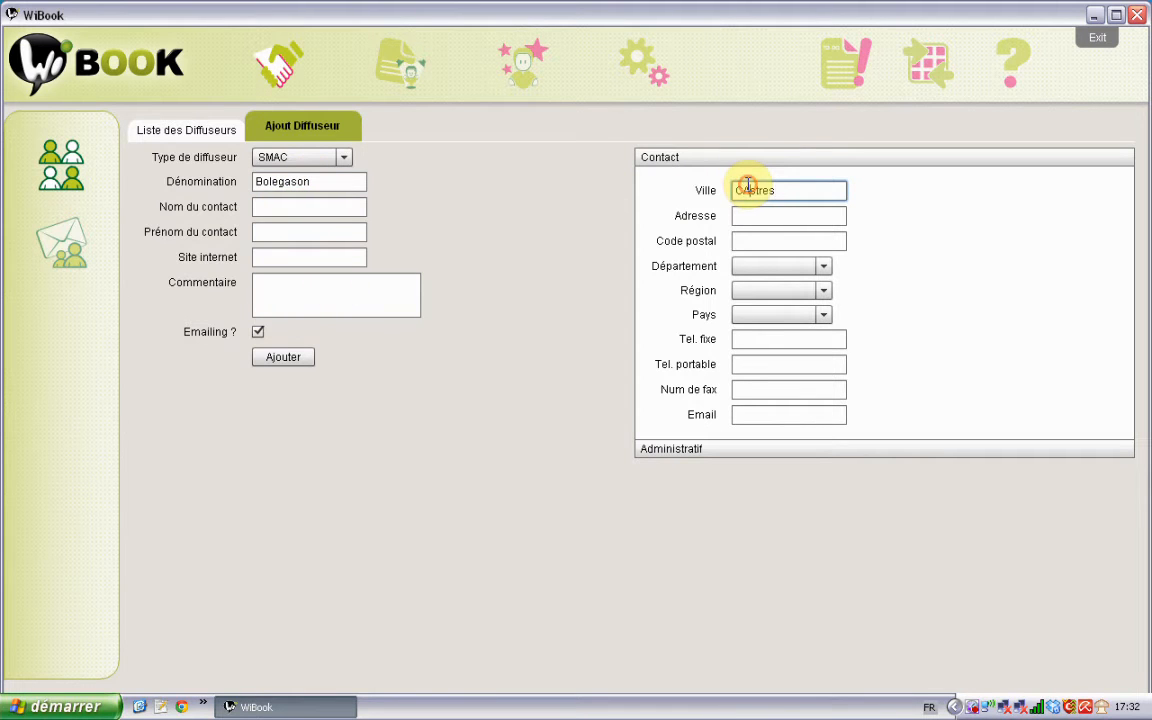
Step: Set the département to Tarn
click(801, 270)
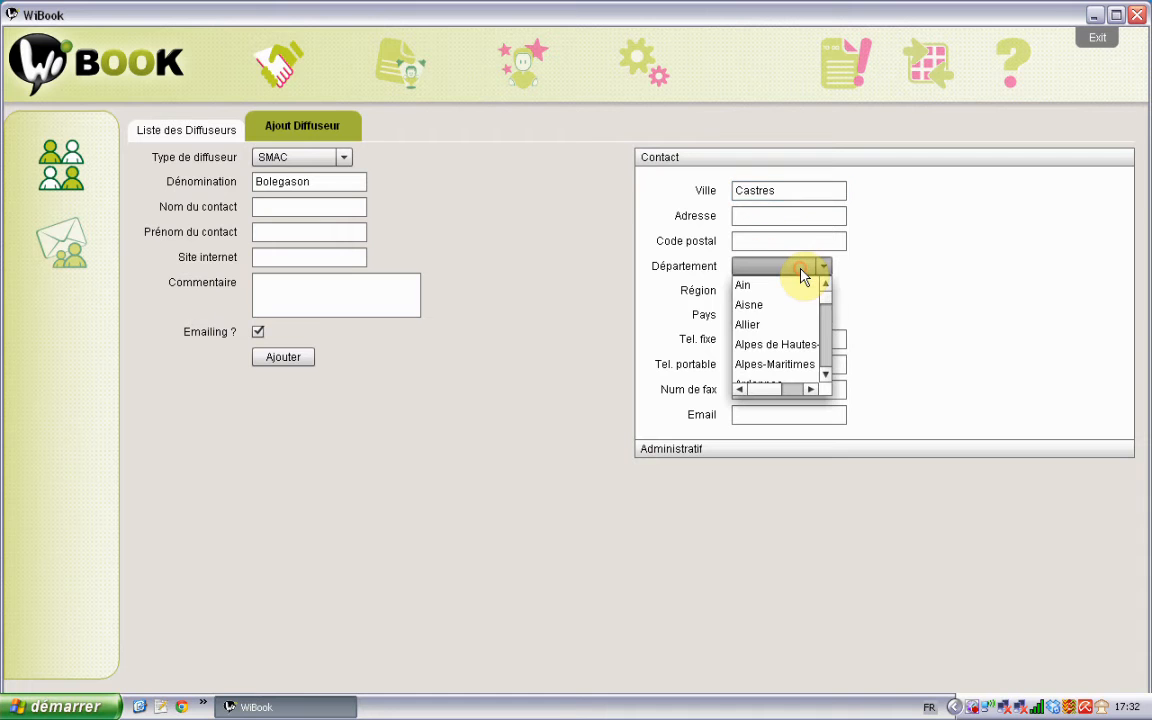
key(t)
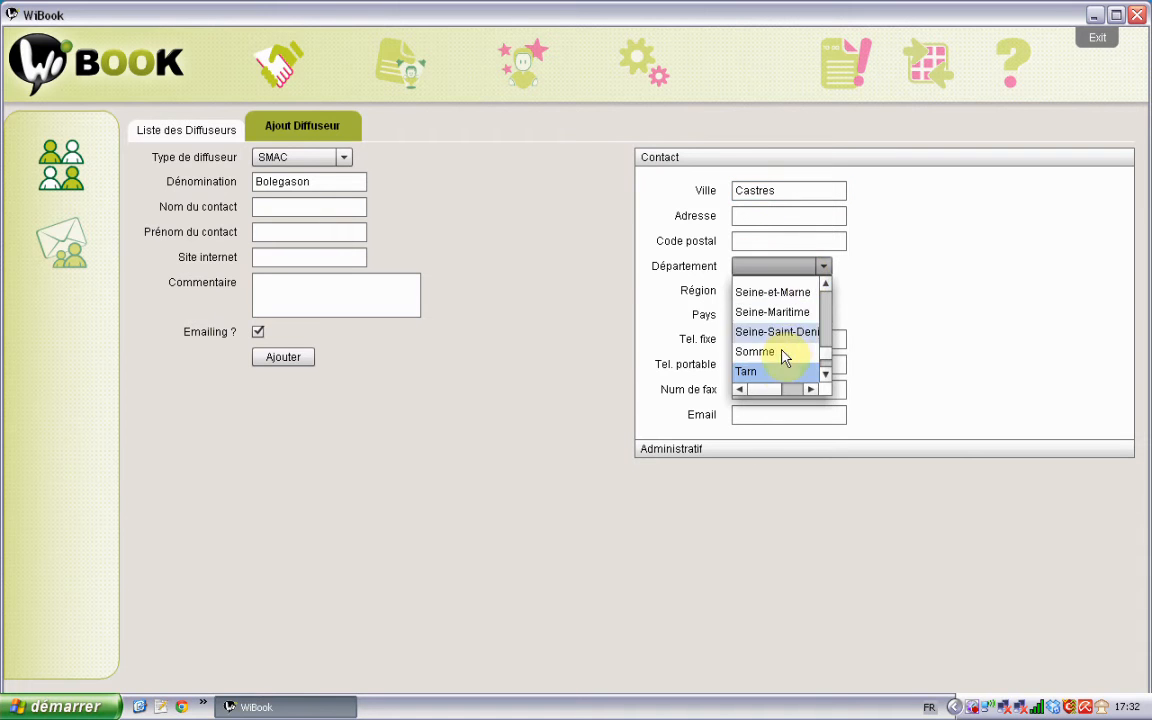
click(775, 366)
click(823, 266)
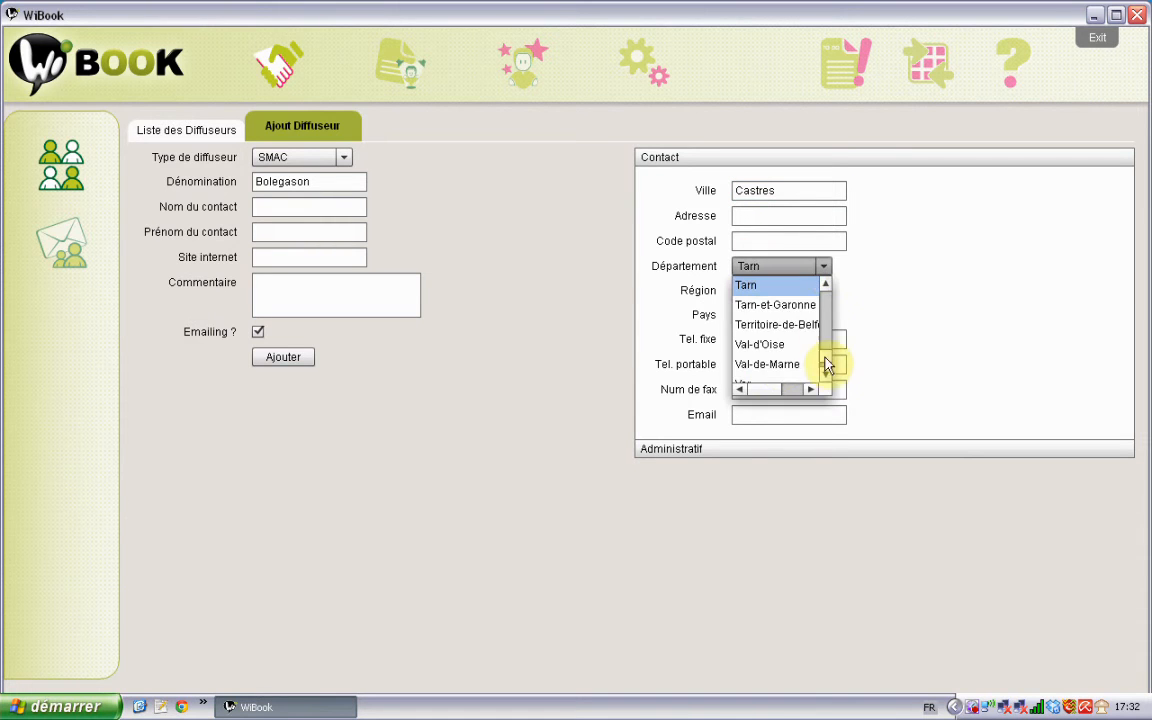
drag(828, 366, 828, 306)
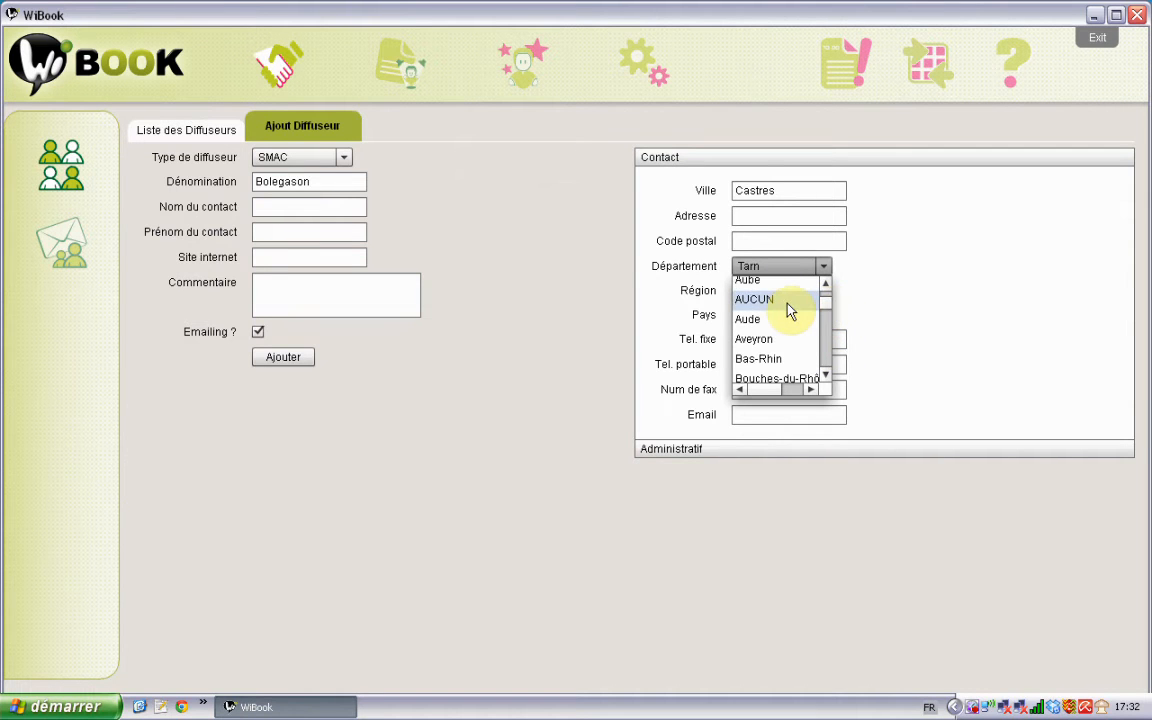
click(929, 264)
Step: Set the région to Midi-Pyrénées
click(823, 290)
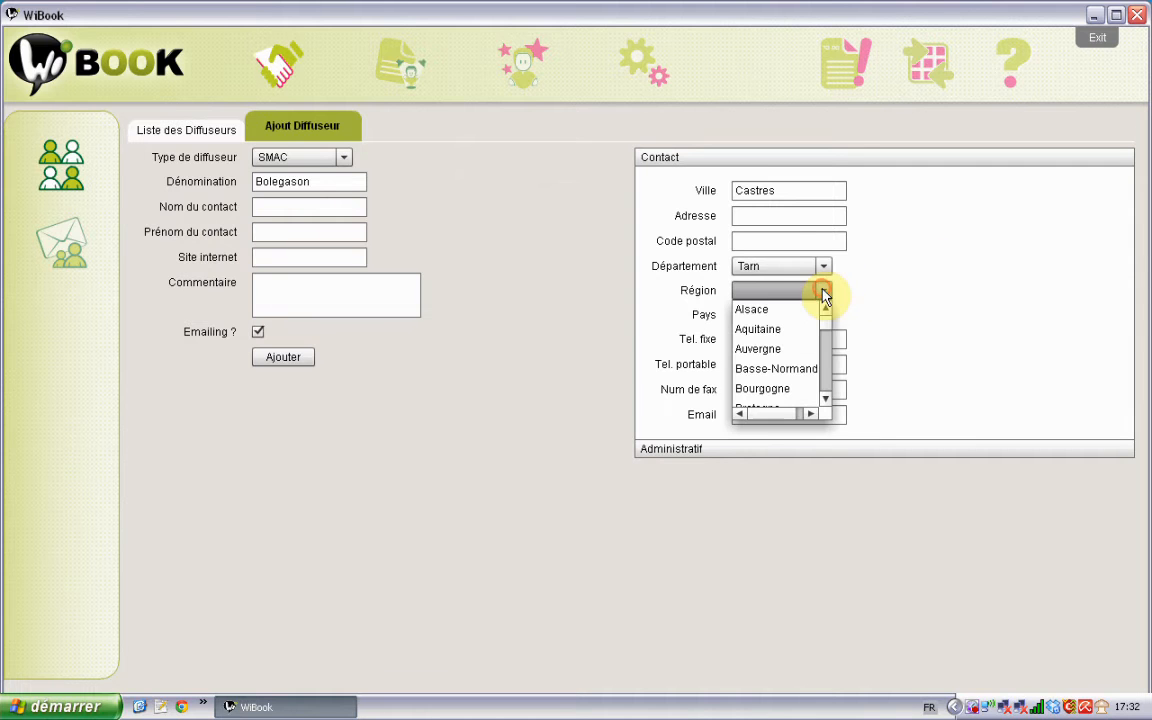
drag(826, 318, 826, 332)
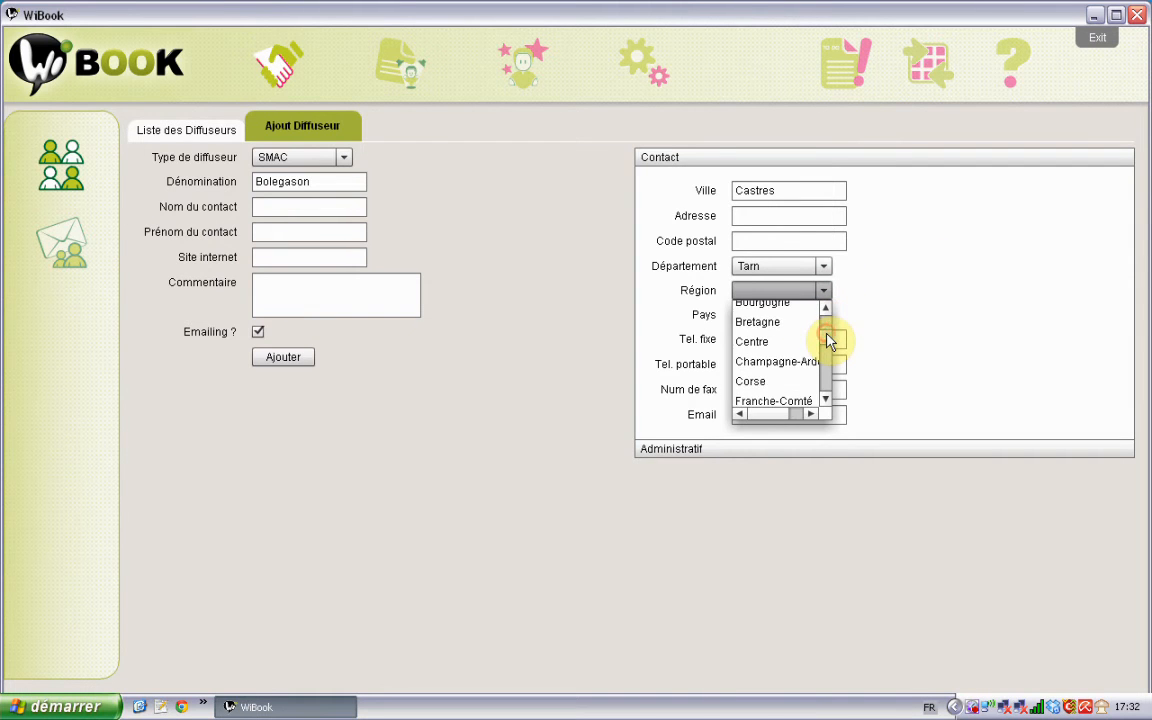
key(m)
click(771, 398)
click(828, 290)
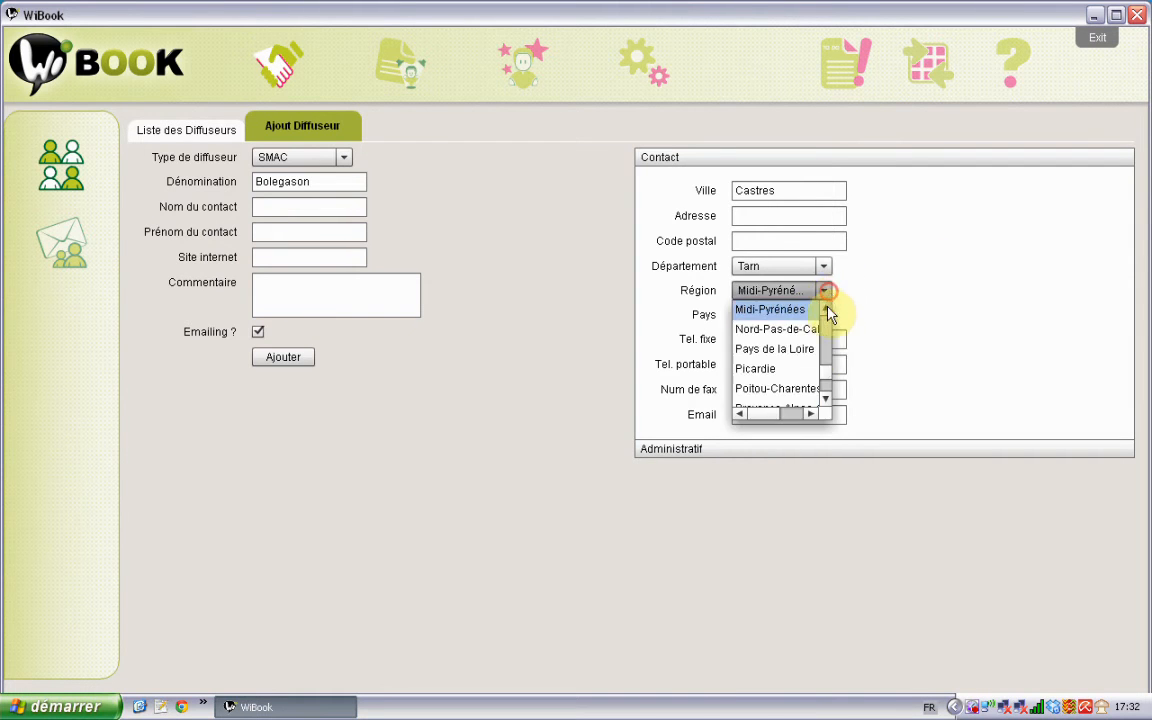
drag(826, 366, 828, 391)
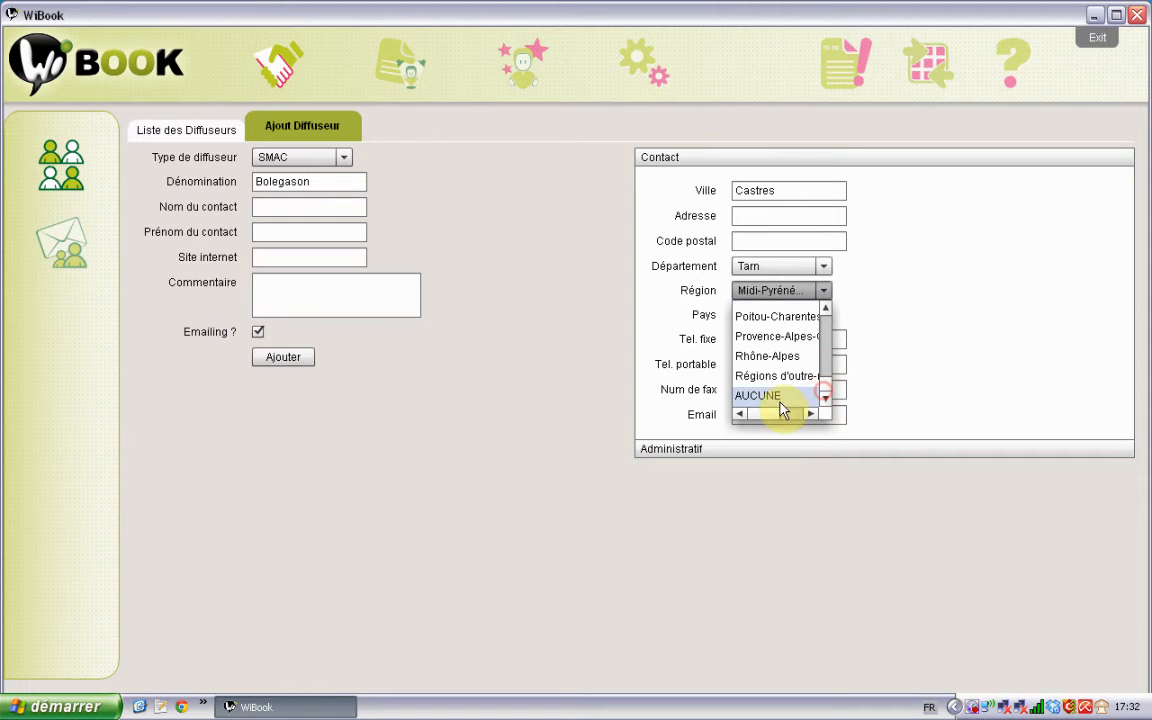
click(956, 249)
Step: Choose France as the country and select the Bolegason name text
click(825, 320)
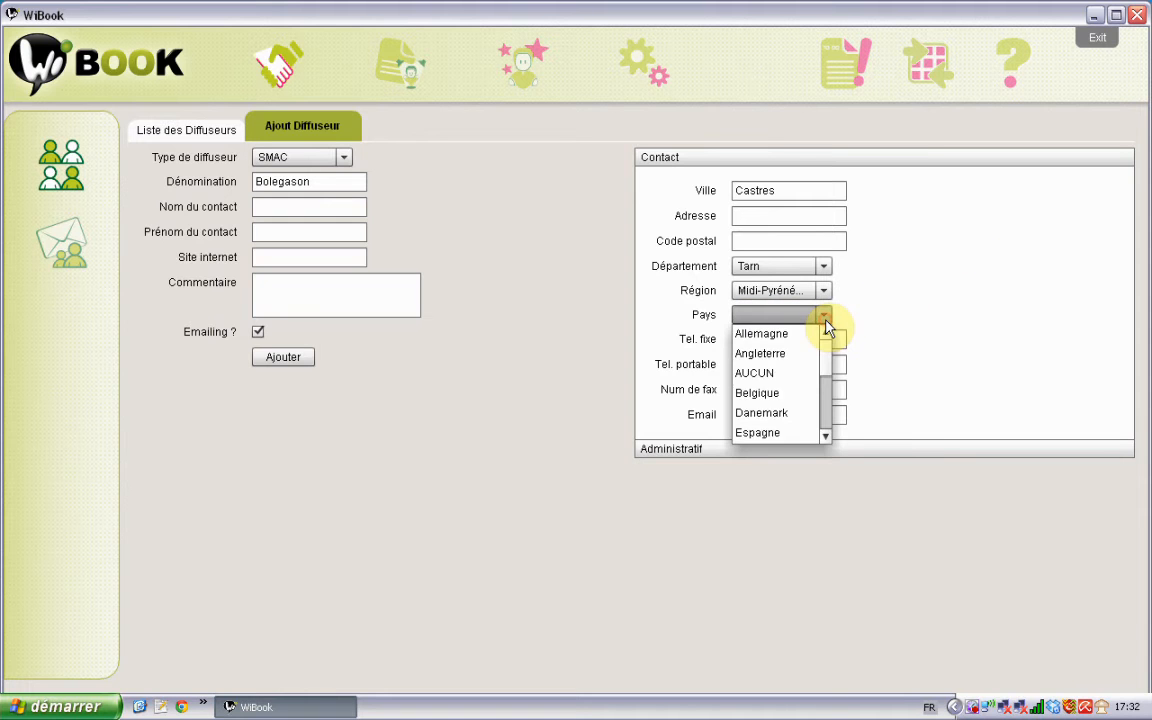
scroll(779, 386, down, 1)
click(761, 432)
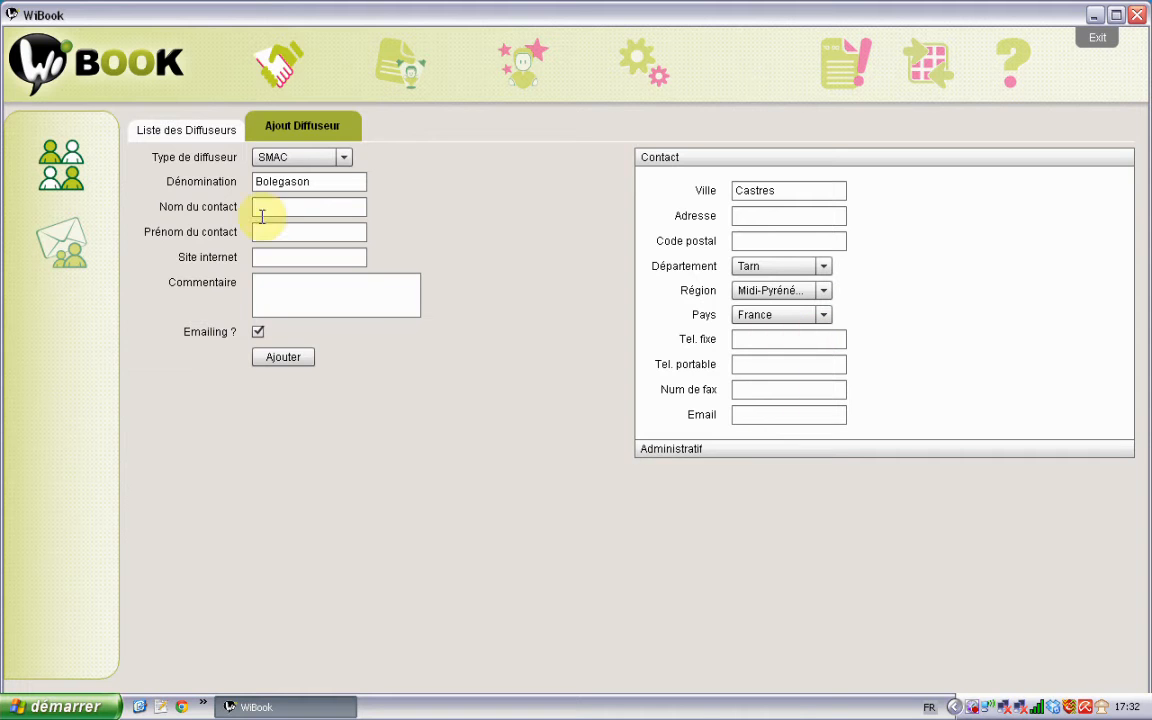
drag(352, 181, 218, 181)
key(ctrl+c)
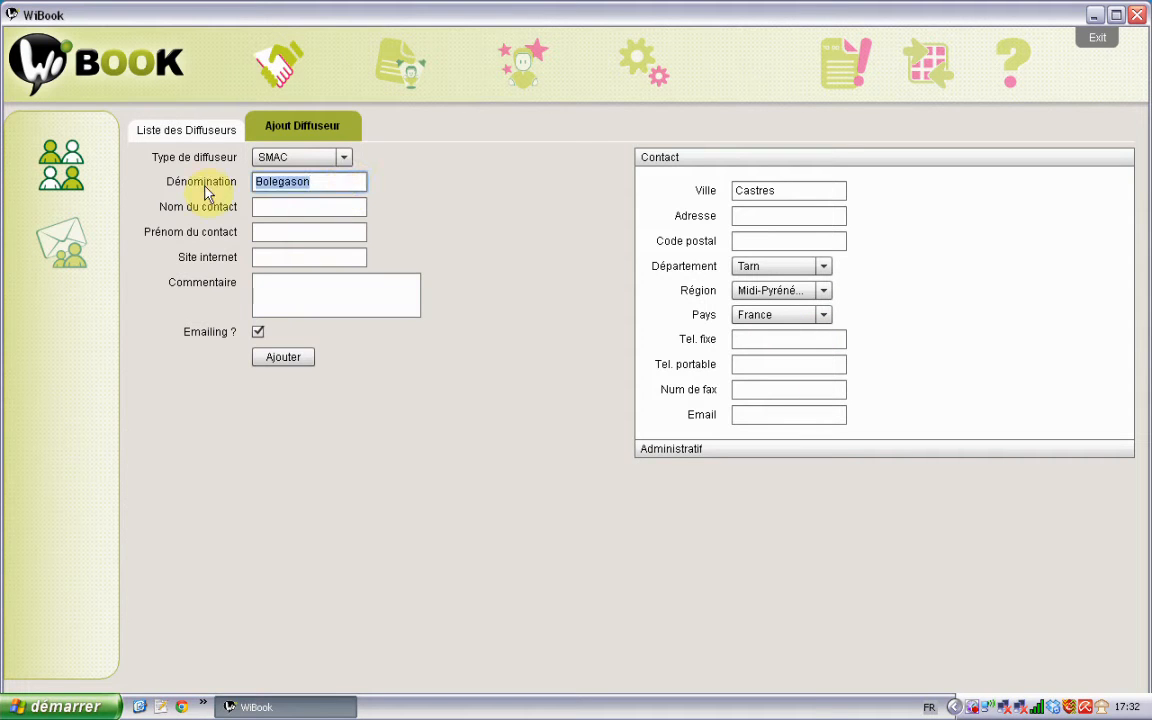
Step: Clear the name to trigger the required-field warning, paste Bolegason back, and add the diffuser
key(BackSpace)
click(283, 358)
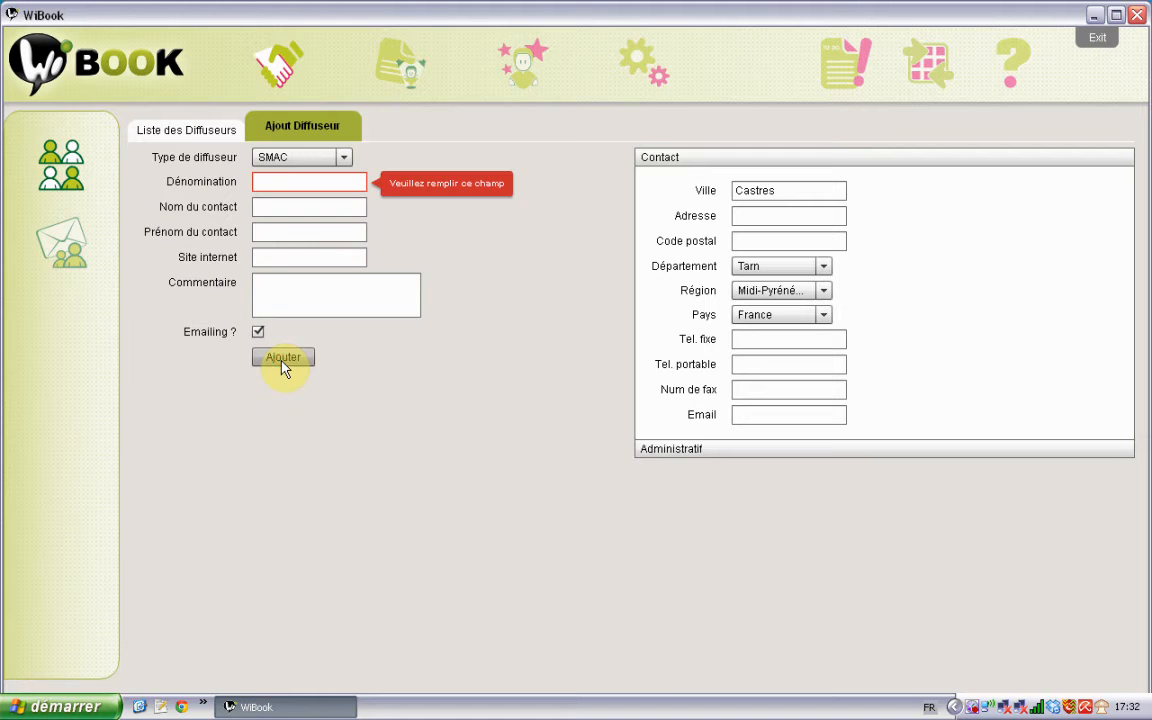
click(321, 181)
key(ctrl+v)
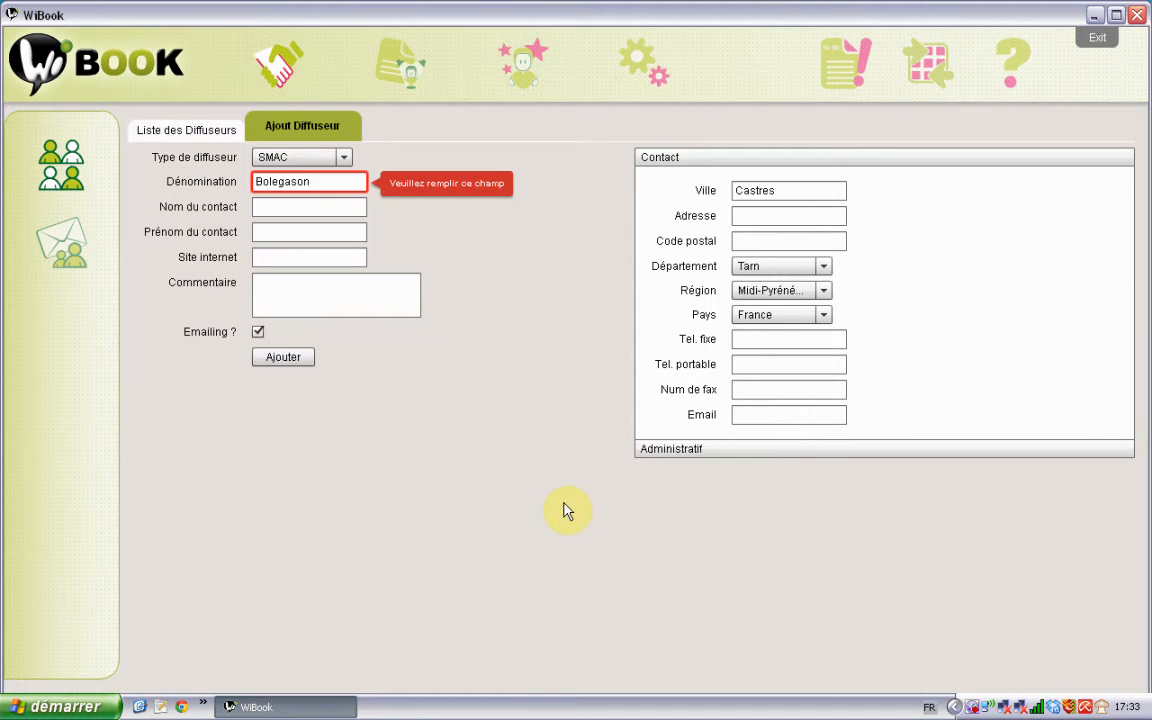
click(676, 450)
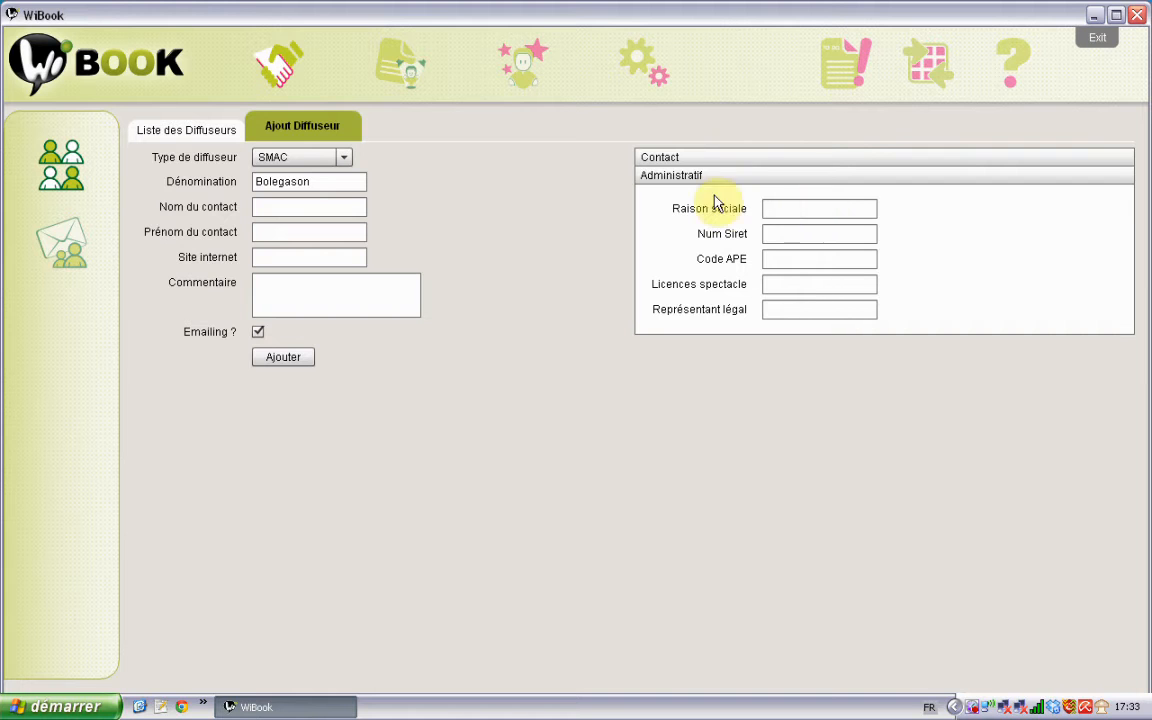
click(282, 358)
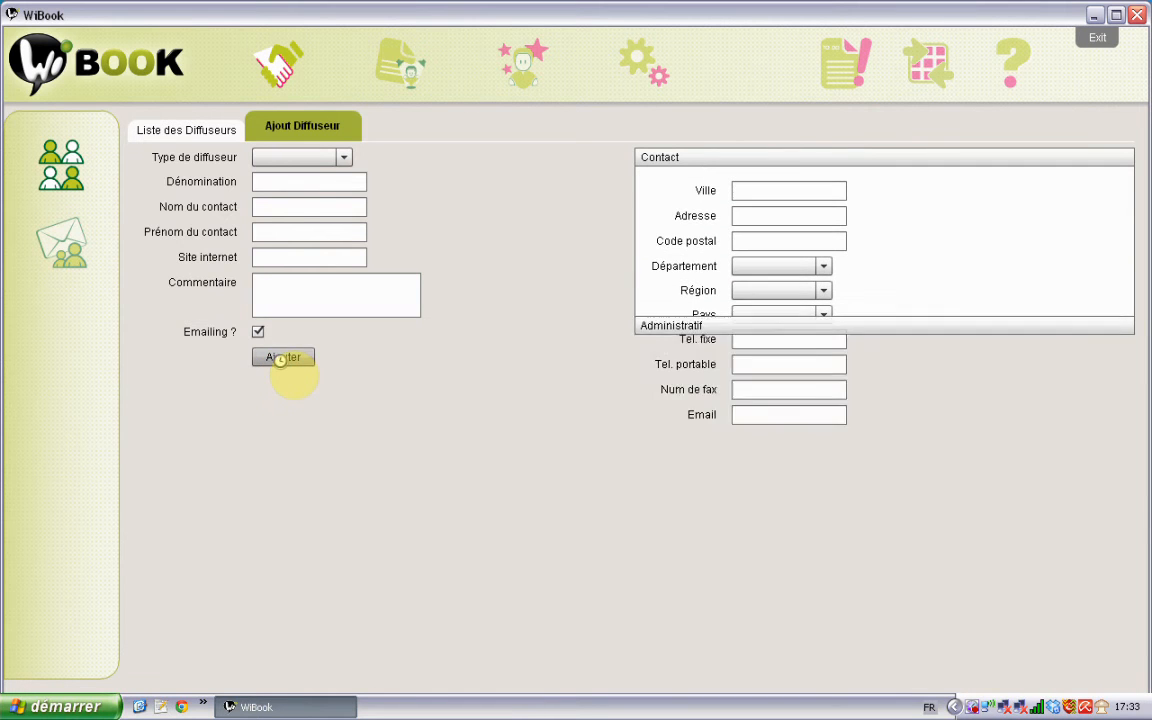
Step: Return to Liste des Diffuseurs and locate the new Bolegason row, sorted by entry date
click(197, 138)
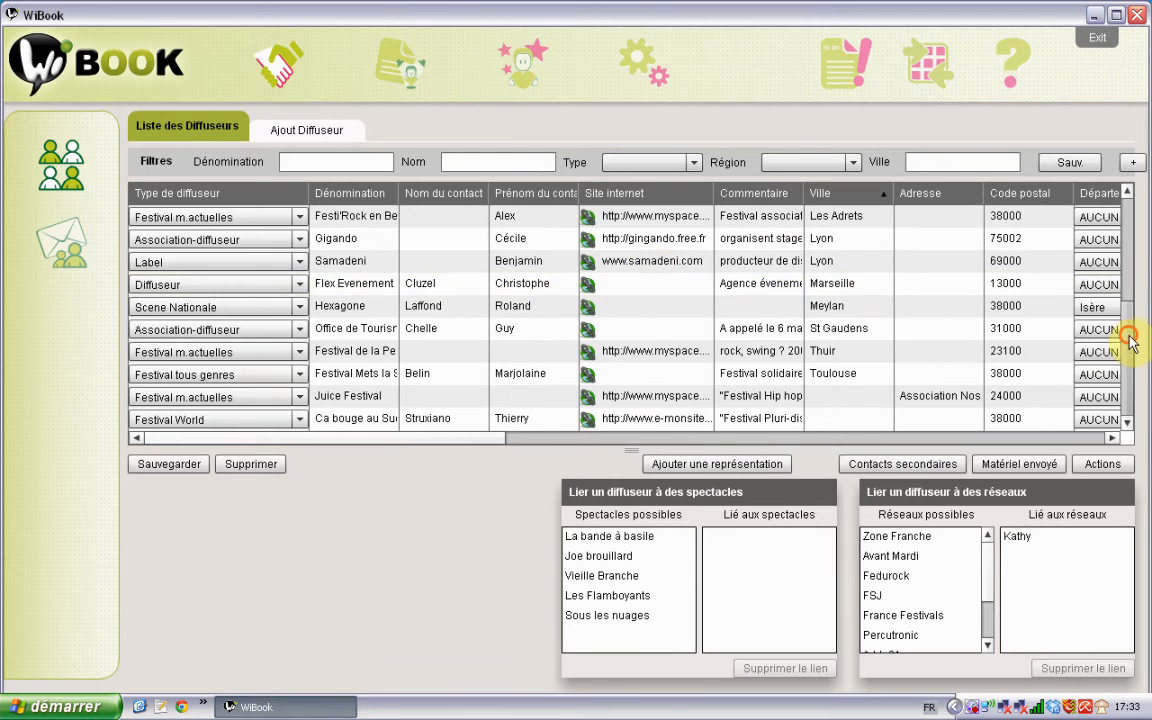
drag(1124, 334, 1130, 243)
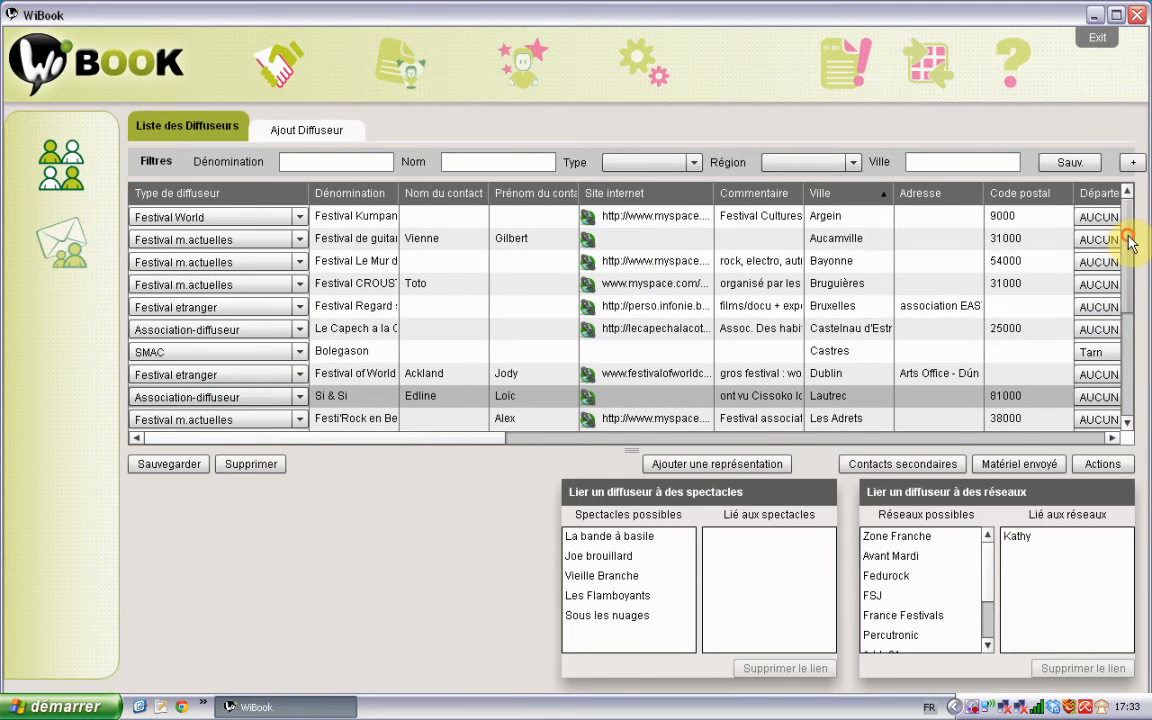
click(370, 352)
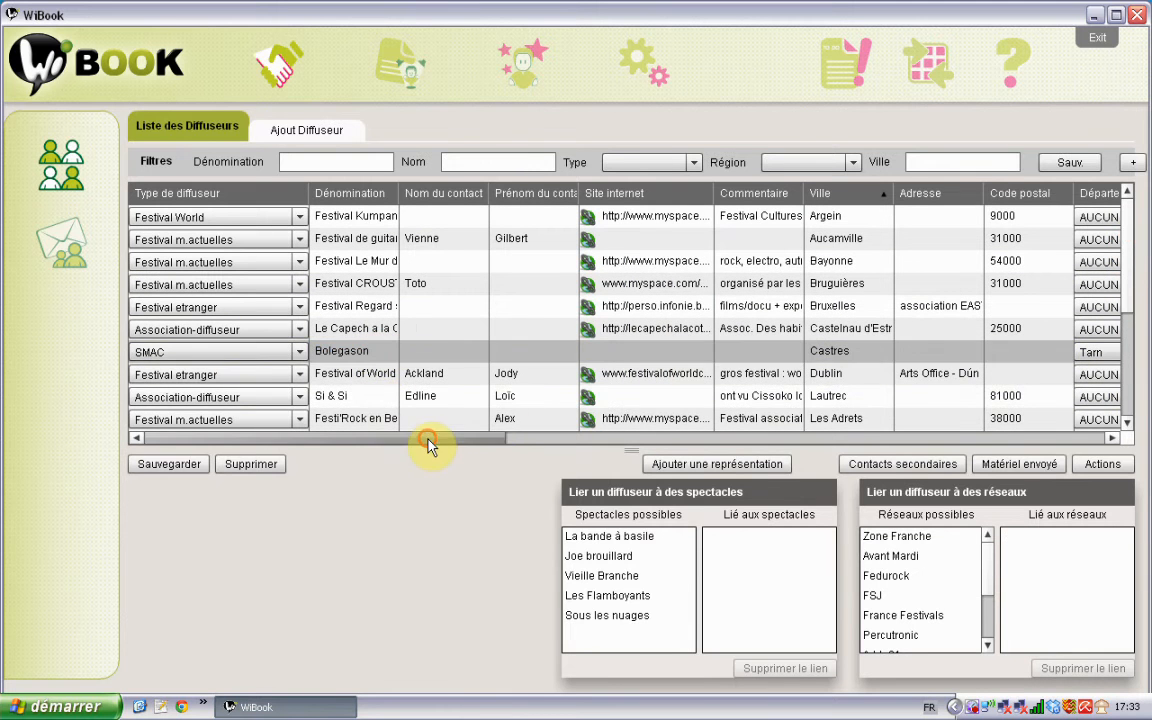
drag(424, 442, 1148, 425)
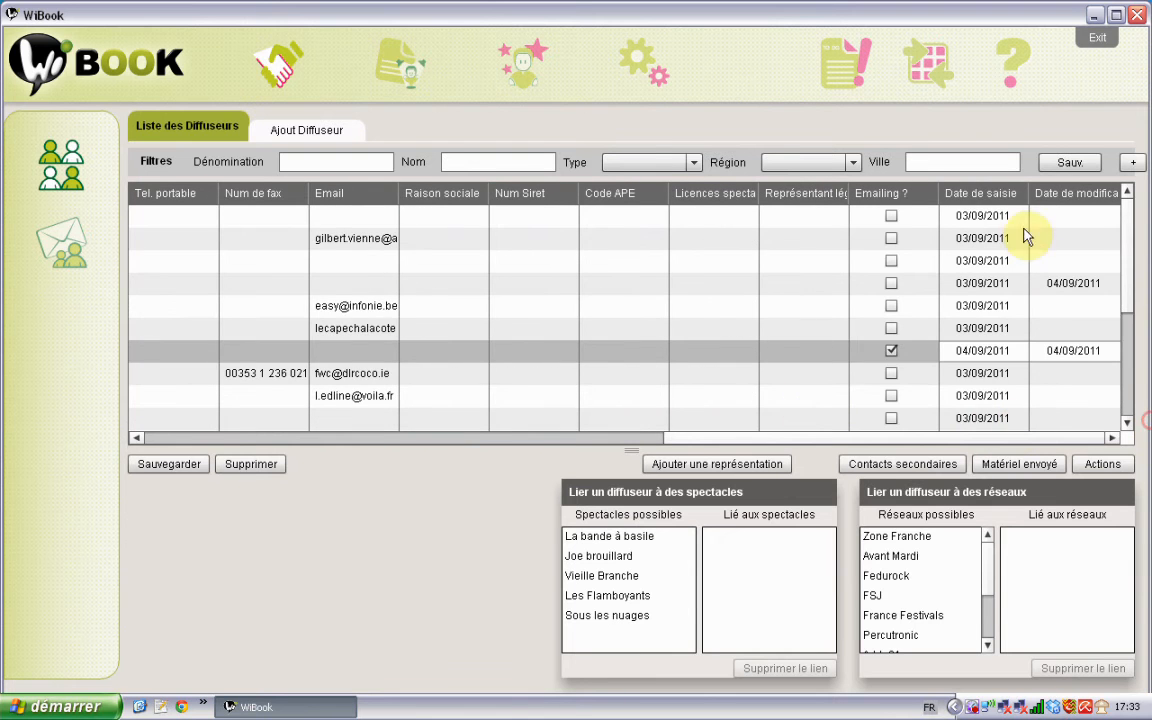
click(1006, 197)
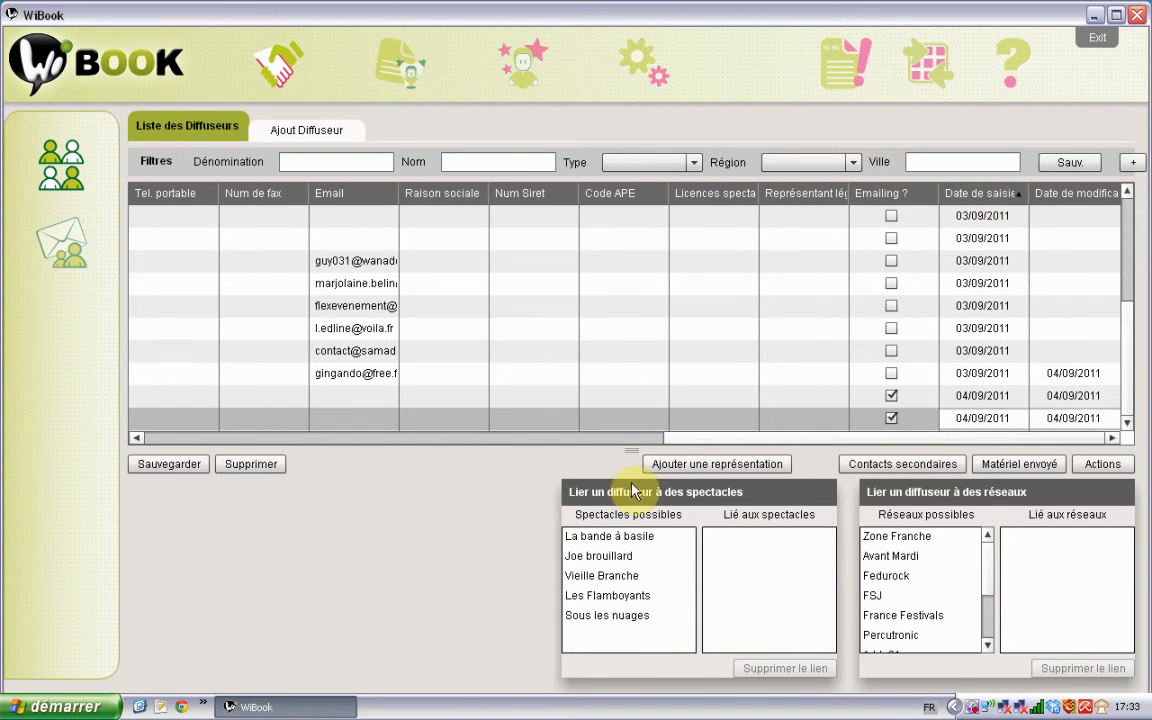
click(590, 437)
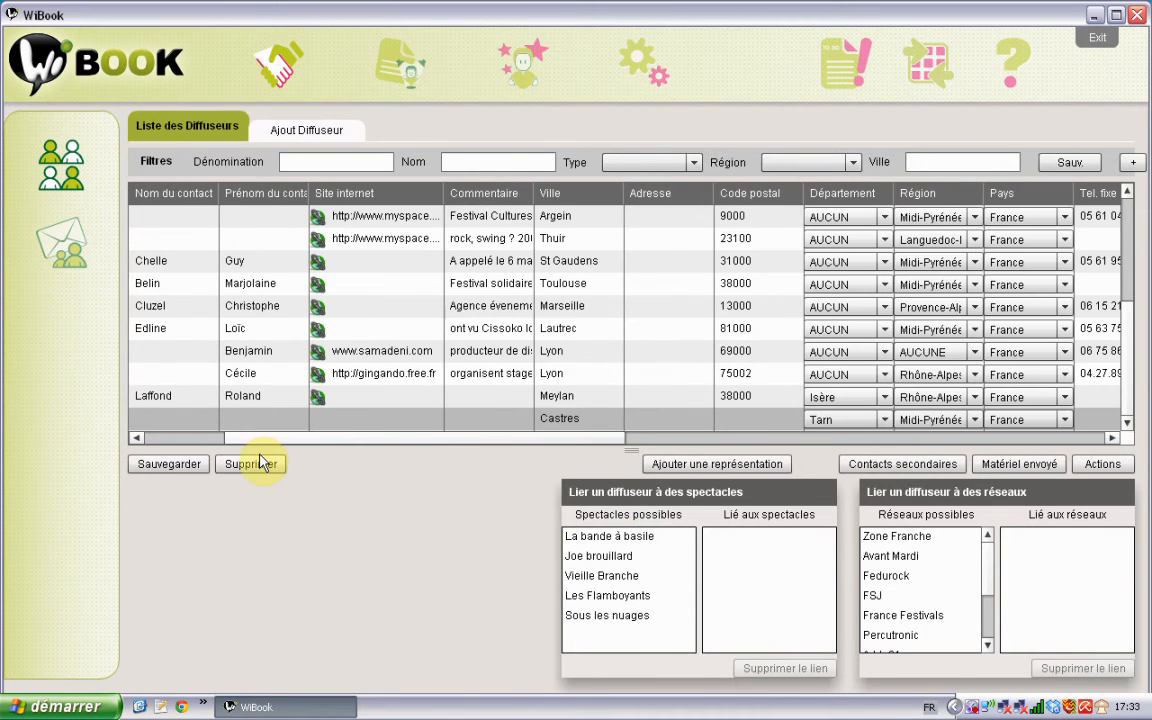
click(170, 437)
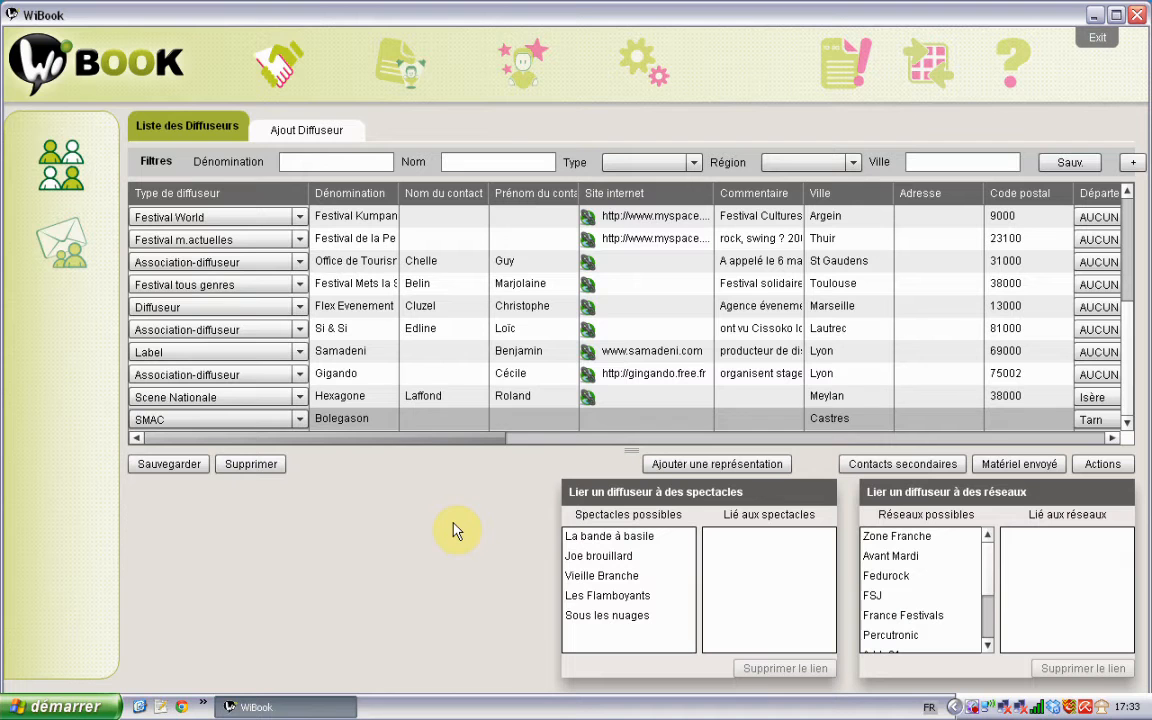
Step: Fill in the contact's surname and first name on Bolegason's row, then save the list
double_click(423, 420)
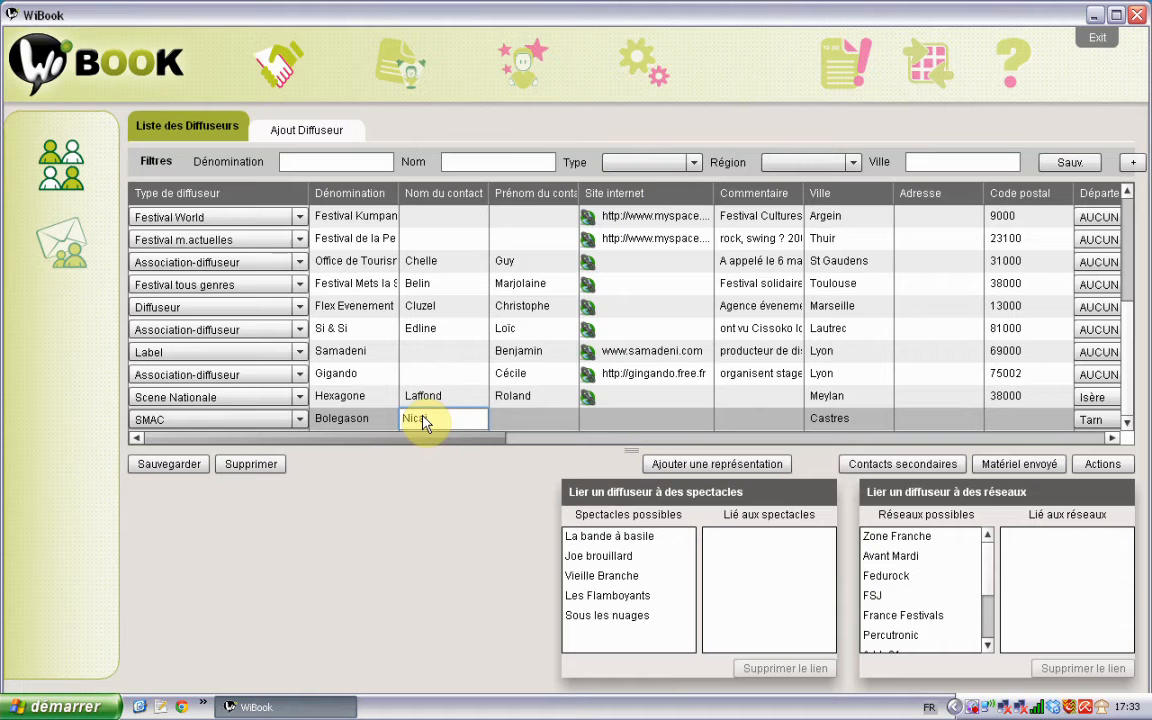
key(Tab)
text(Ol)
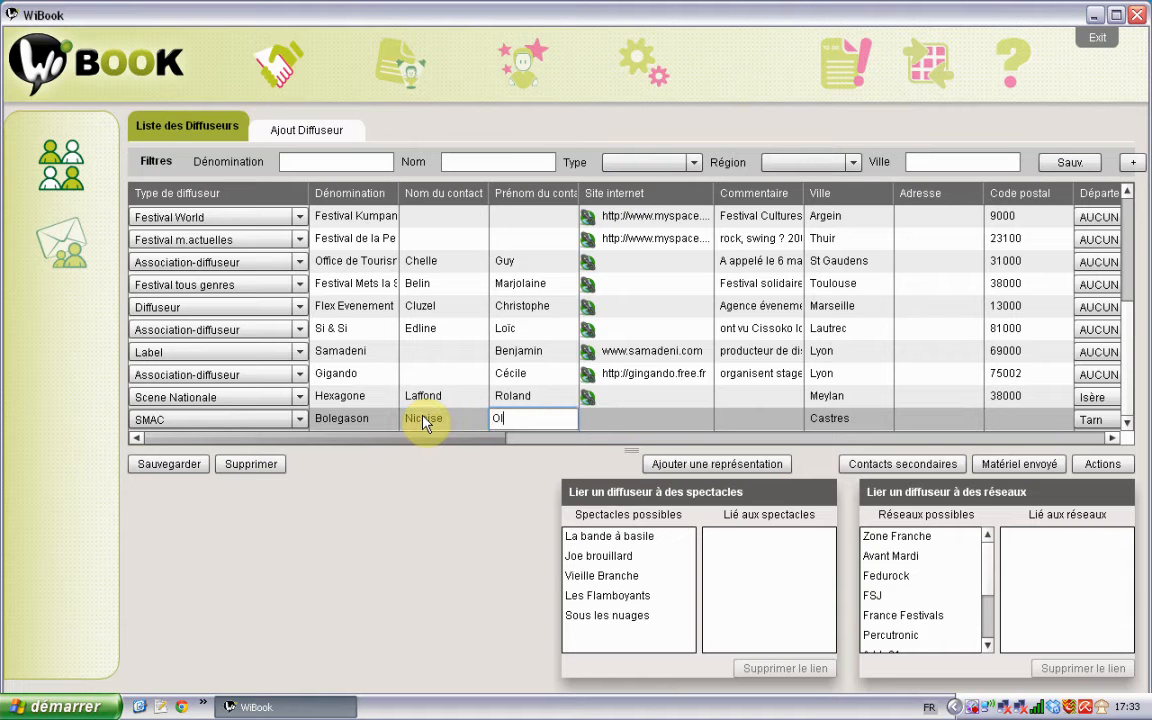
text(ivier)
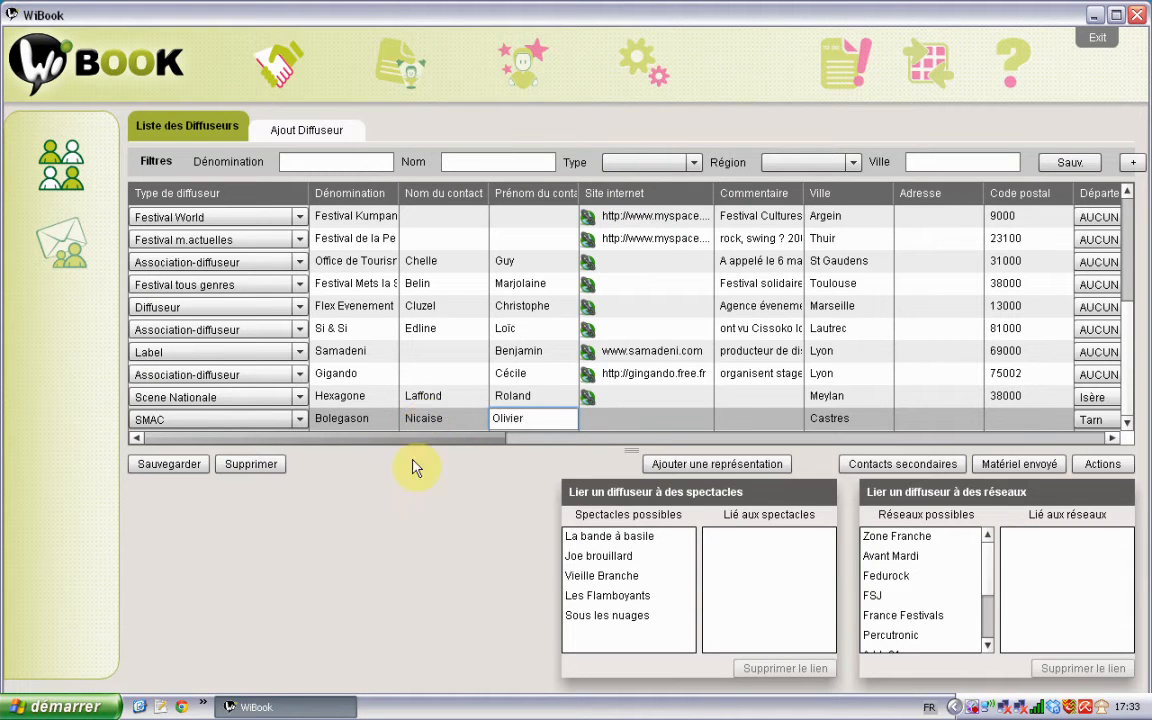
click(188, 465)
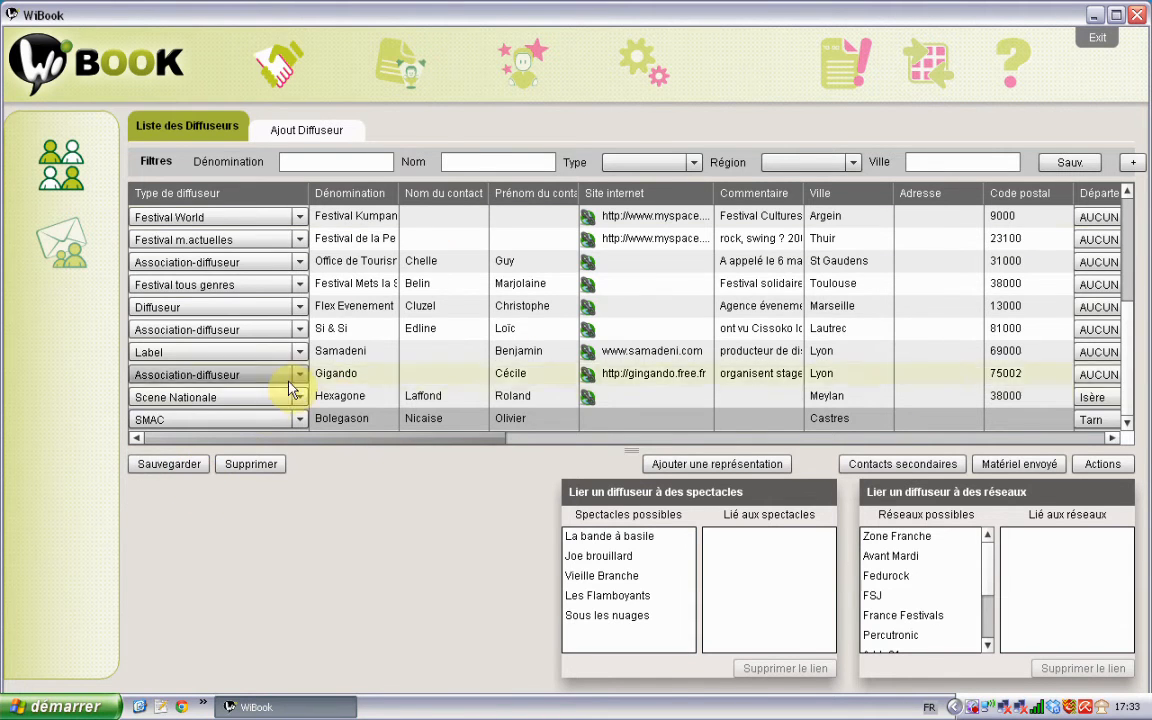
Step: Drag Zone Franche, Fedurock and Avant Mardi into Bolegason's linked networks, Avant Mardi above Fedurock
click(446, 420)
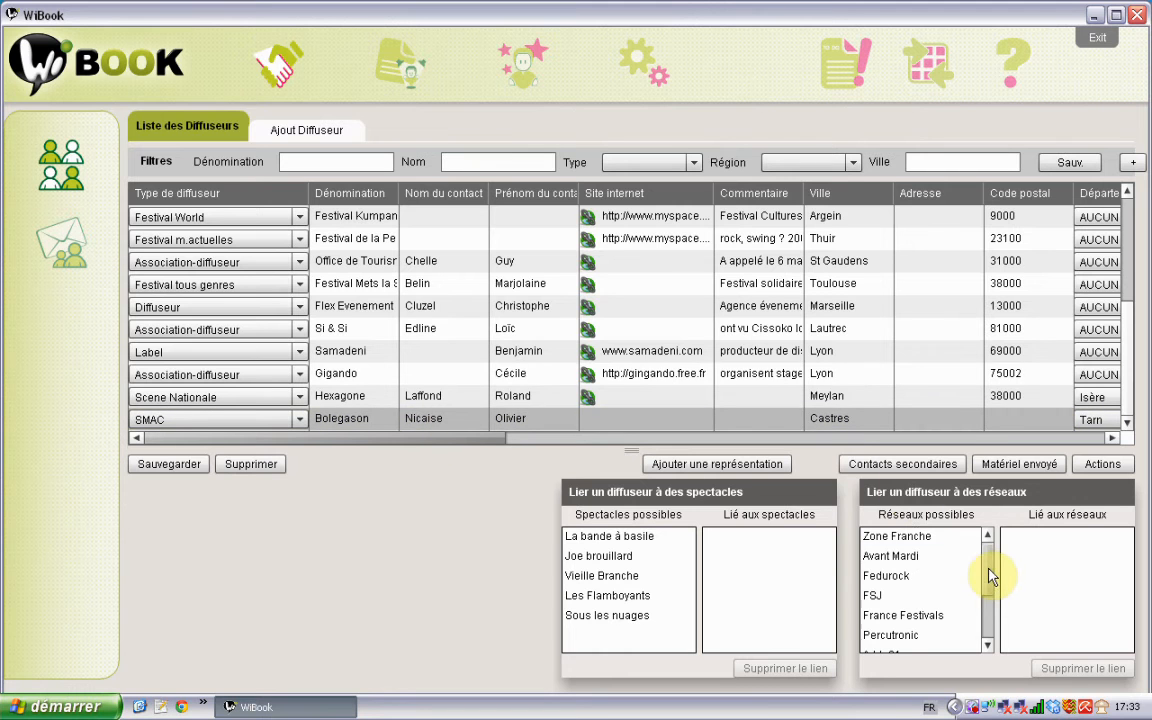
drag(988, 567, 990, 540)
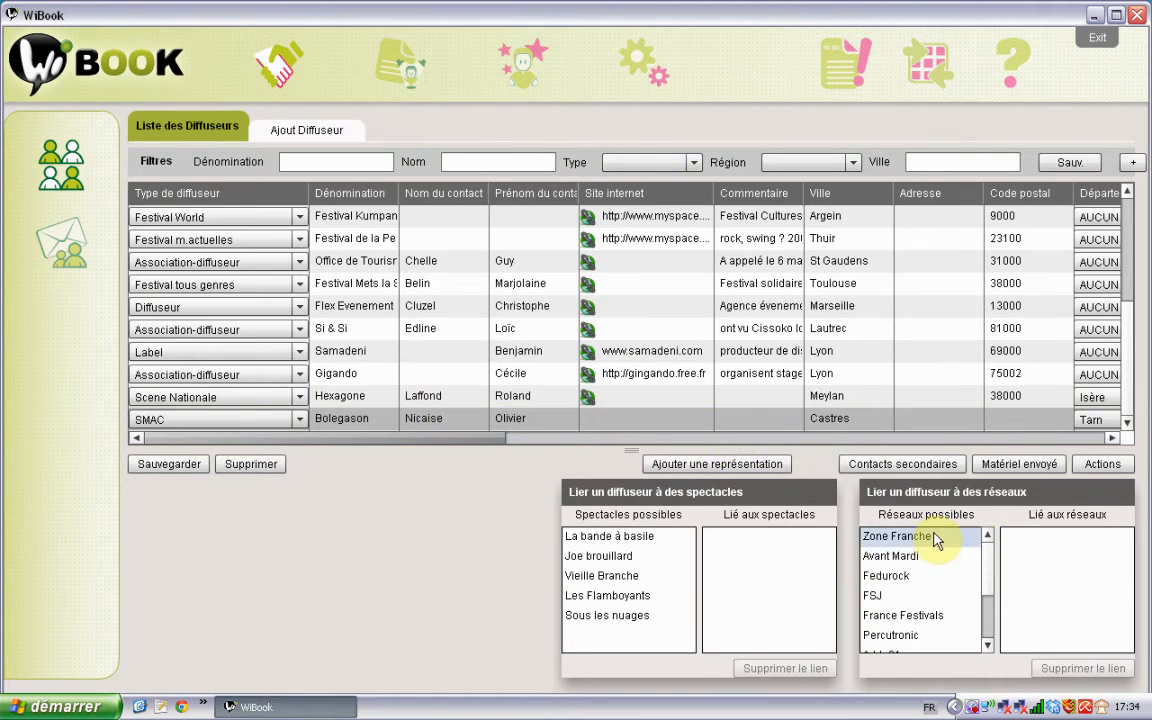
drag(935, 540, 1084, 590)
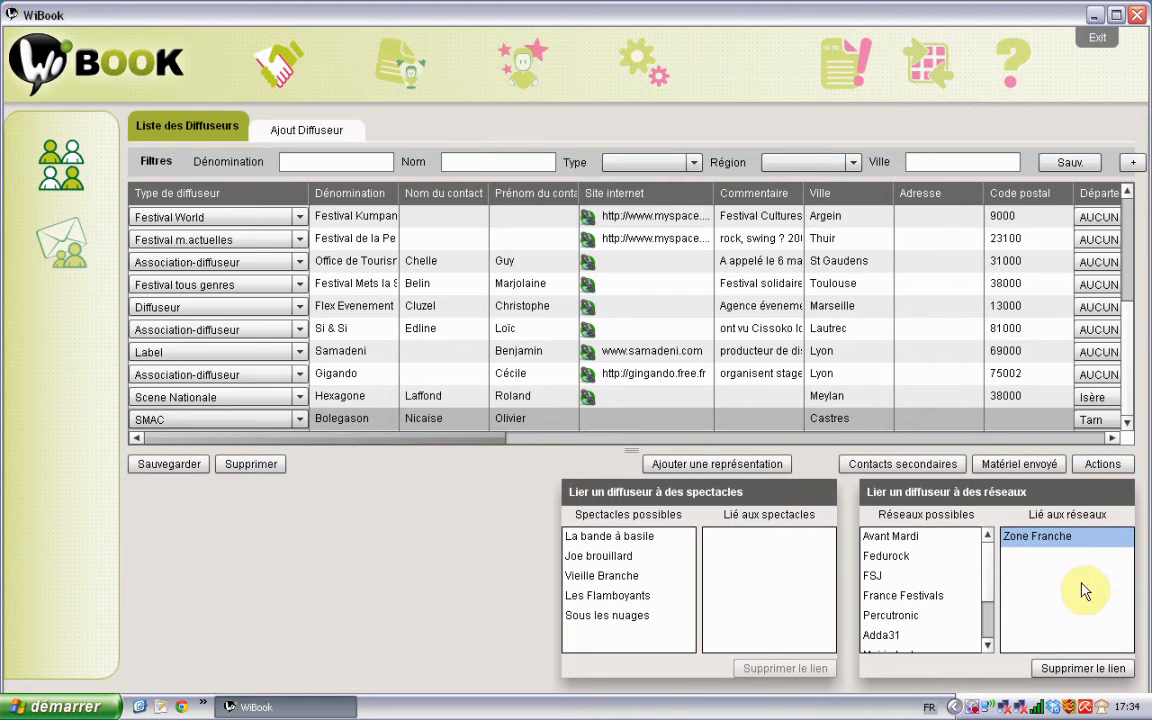
drag(882, 556, 1030, 578)
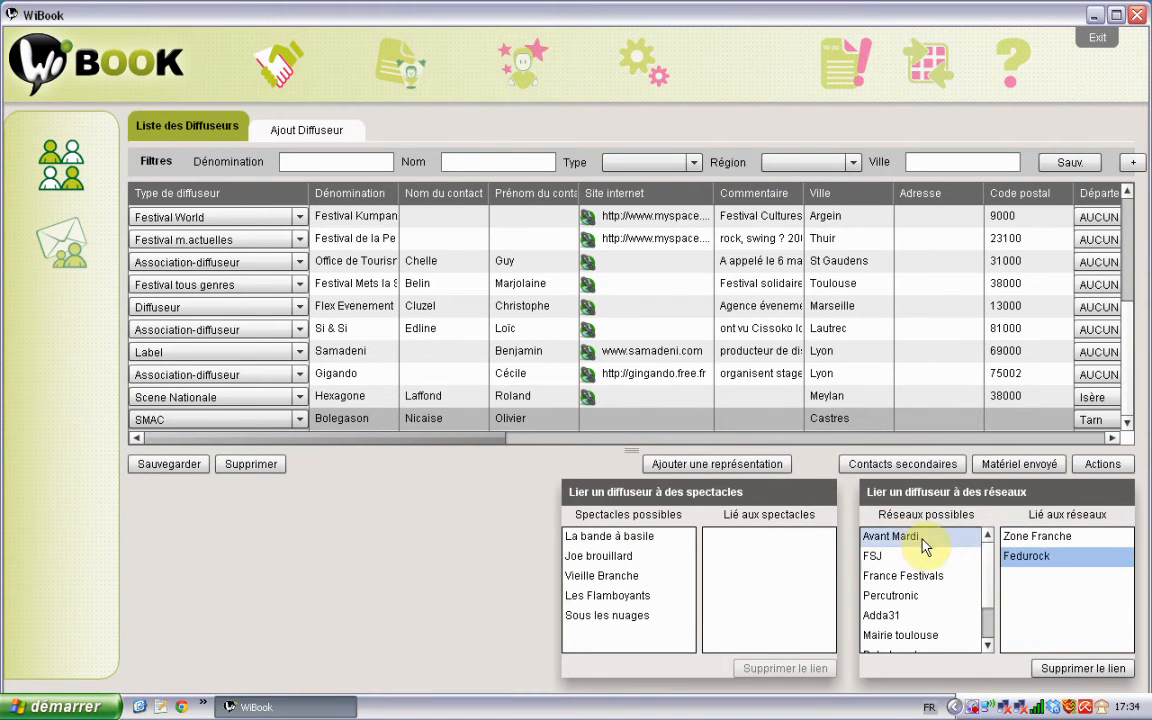
drag(924, 546, 1032, 622)
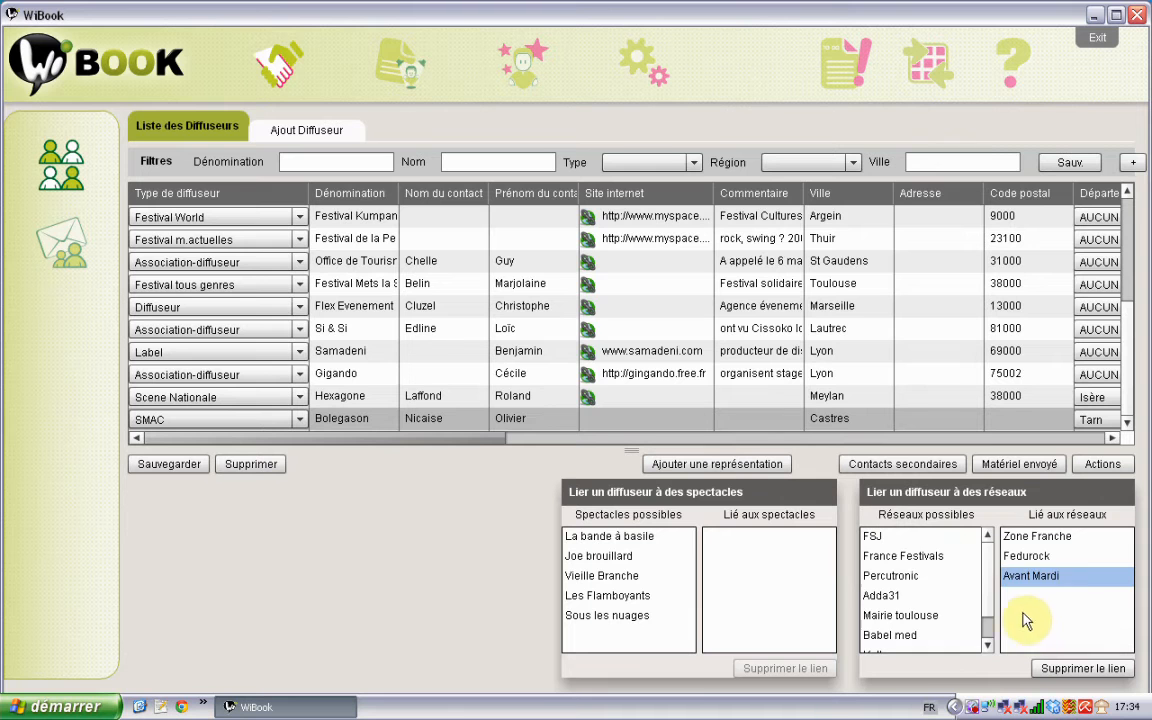
drag(1030, 576, 1028, 560)
Step: Open Bolegason's secondary contacts and bring up the Ajout de contacts form
click(873, 465)
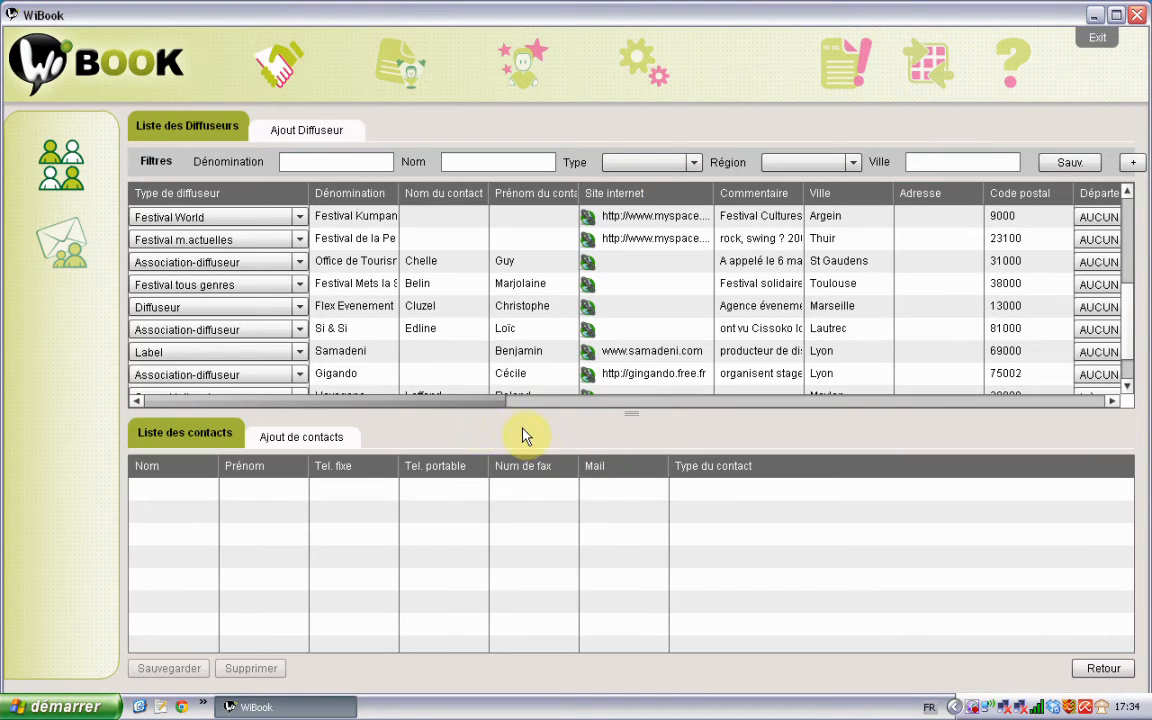
click(303, 437)
click(218, 437)
click(277, 440)
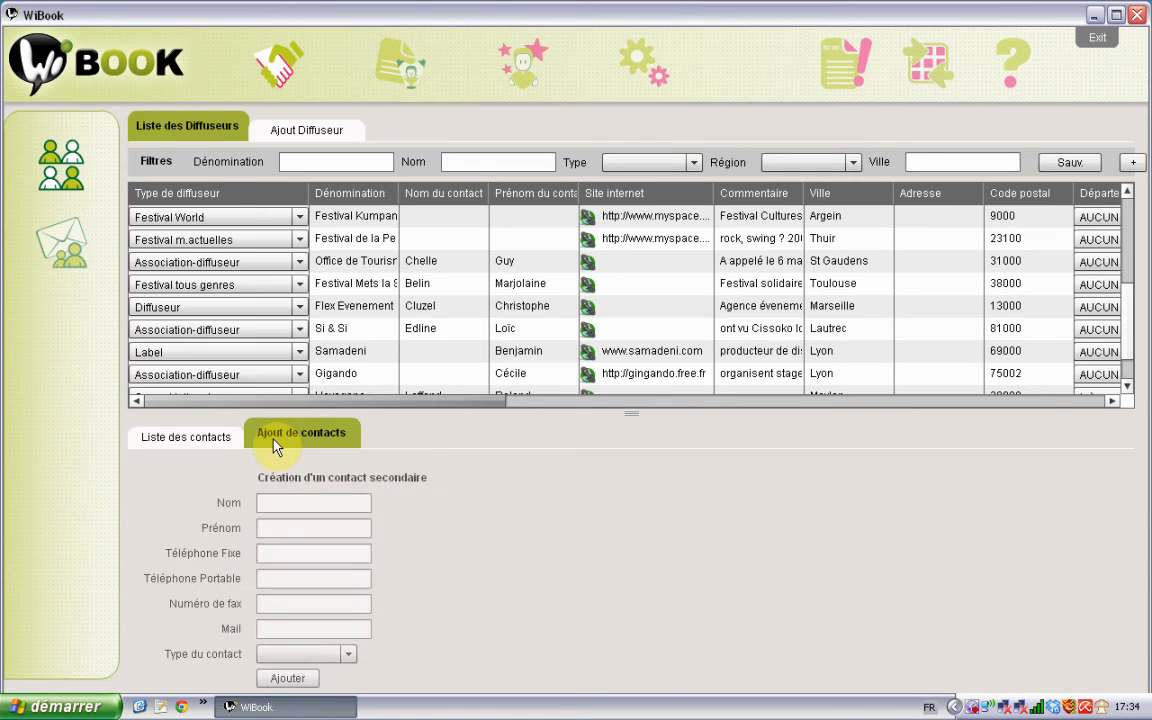
click(206, 440)
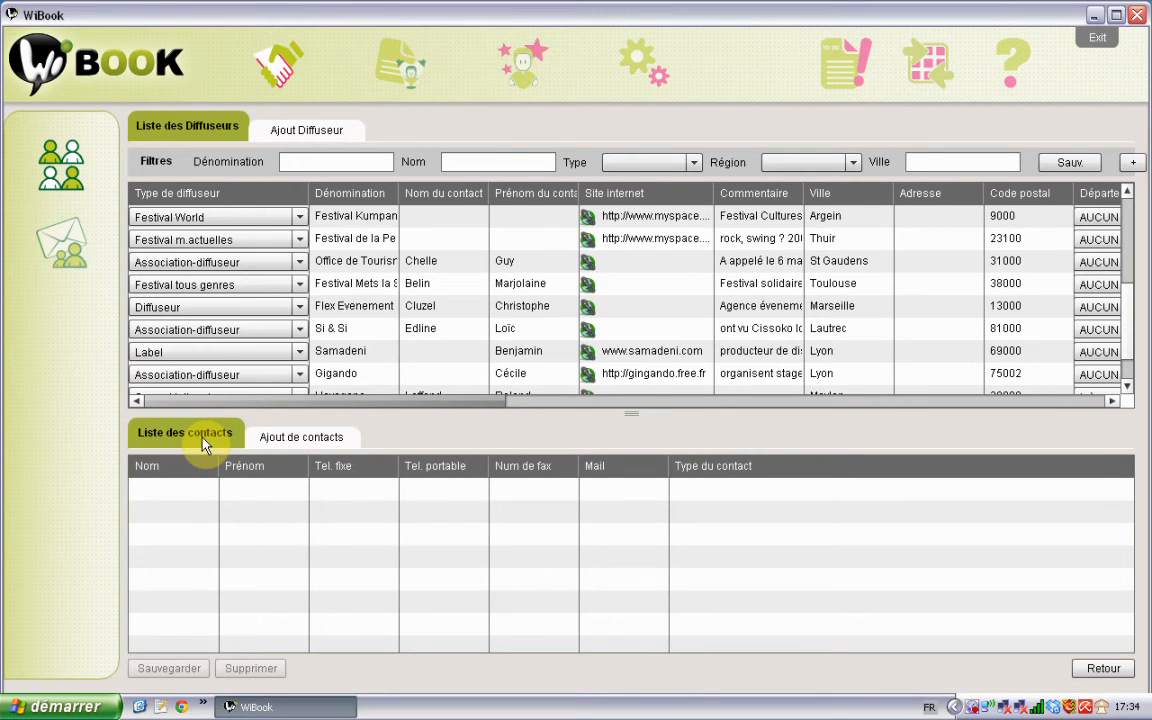
click(283, 442)
Step: Enter the contact's first name, set type Administrateur, and add the secondary contact
click(279, 499)
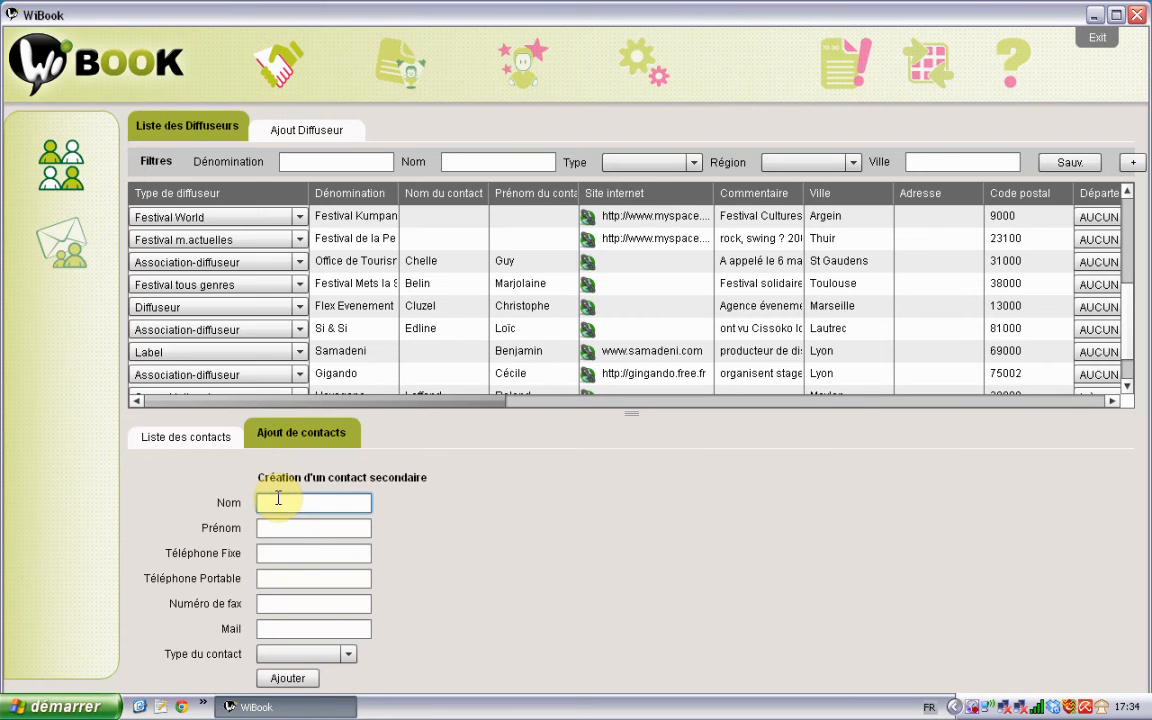
key(Tab)
text(Thierry)
key(Tab)
key(Tab)
key(Tab)
key(Tab)
key(Tab)
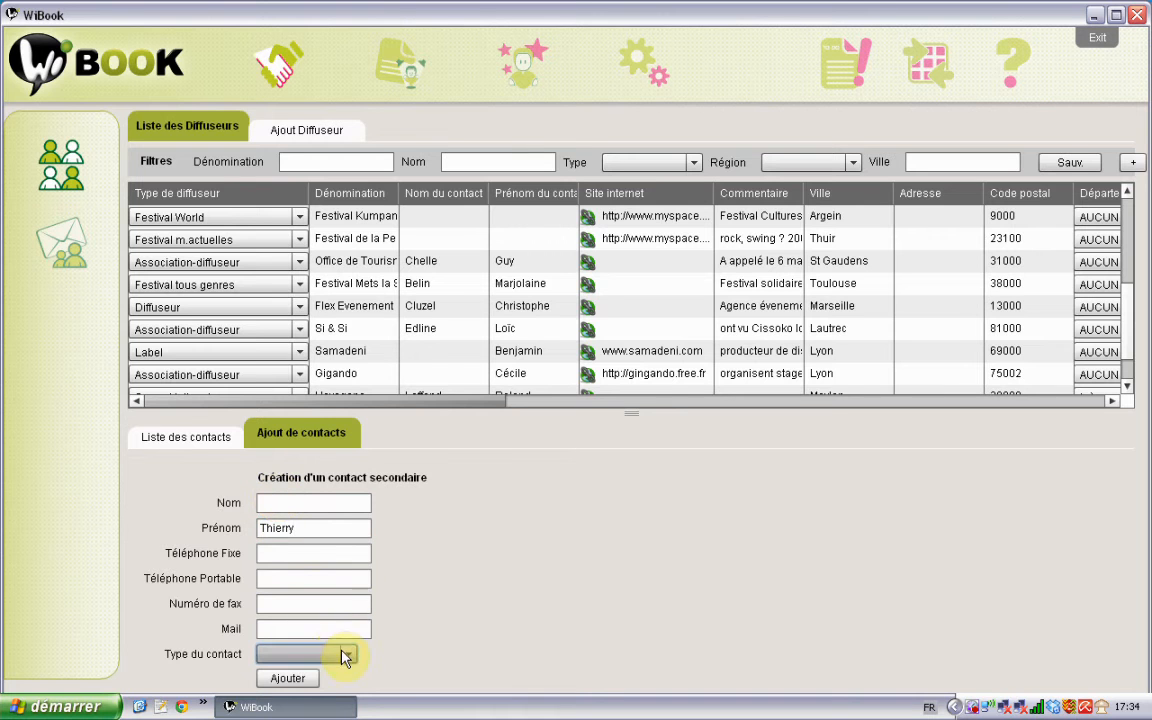
click(345, 656)
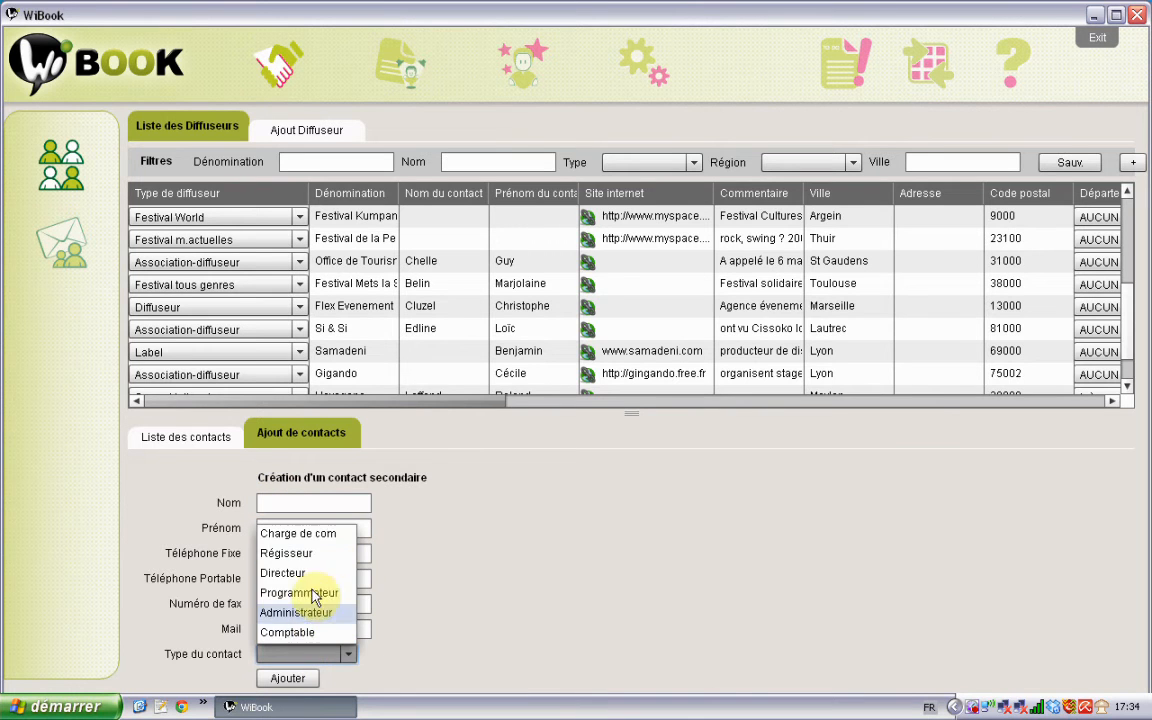
click(309, 615)
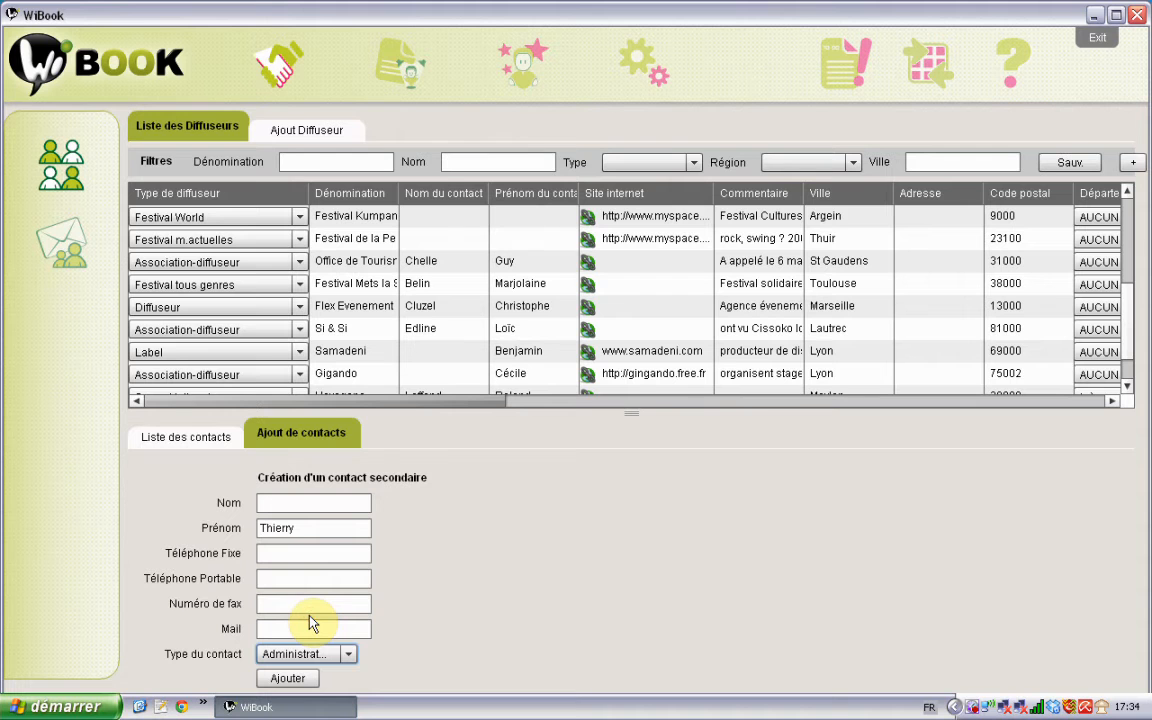
click(285, 678)
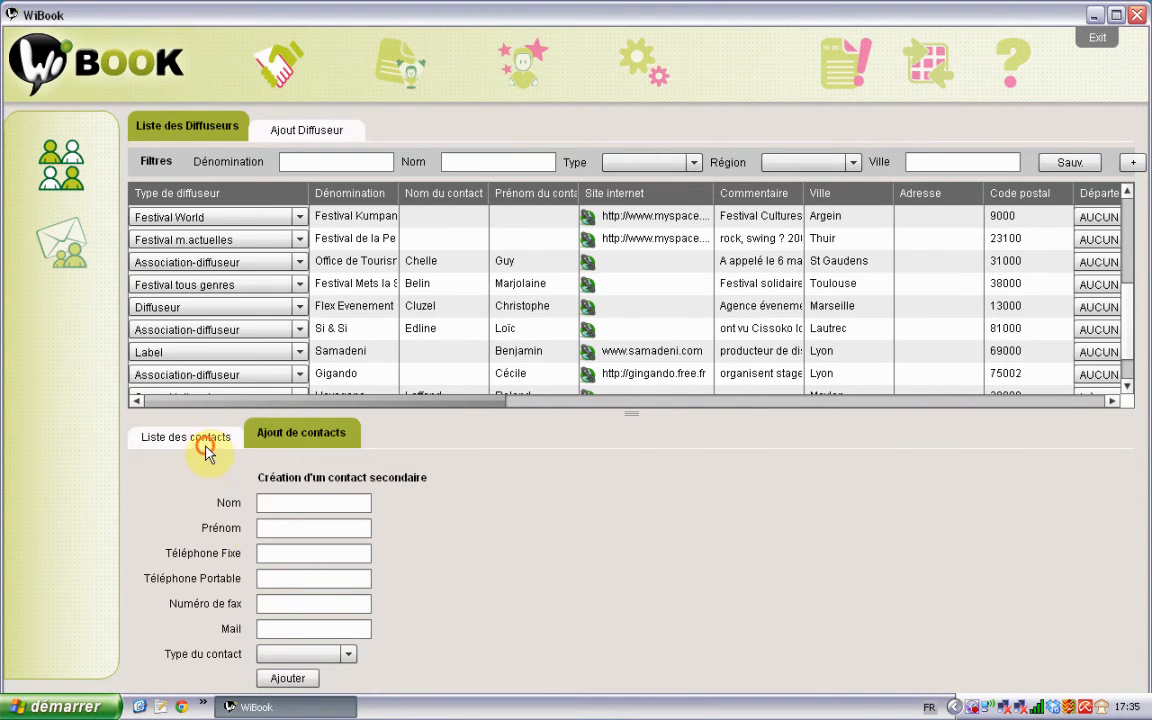
click(172, 436)
Step: Enter the Administrateur contact's e-mail address in its Mail cell and save the contact list
click(598, 488)
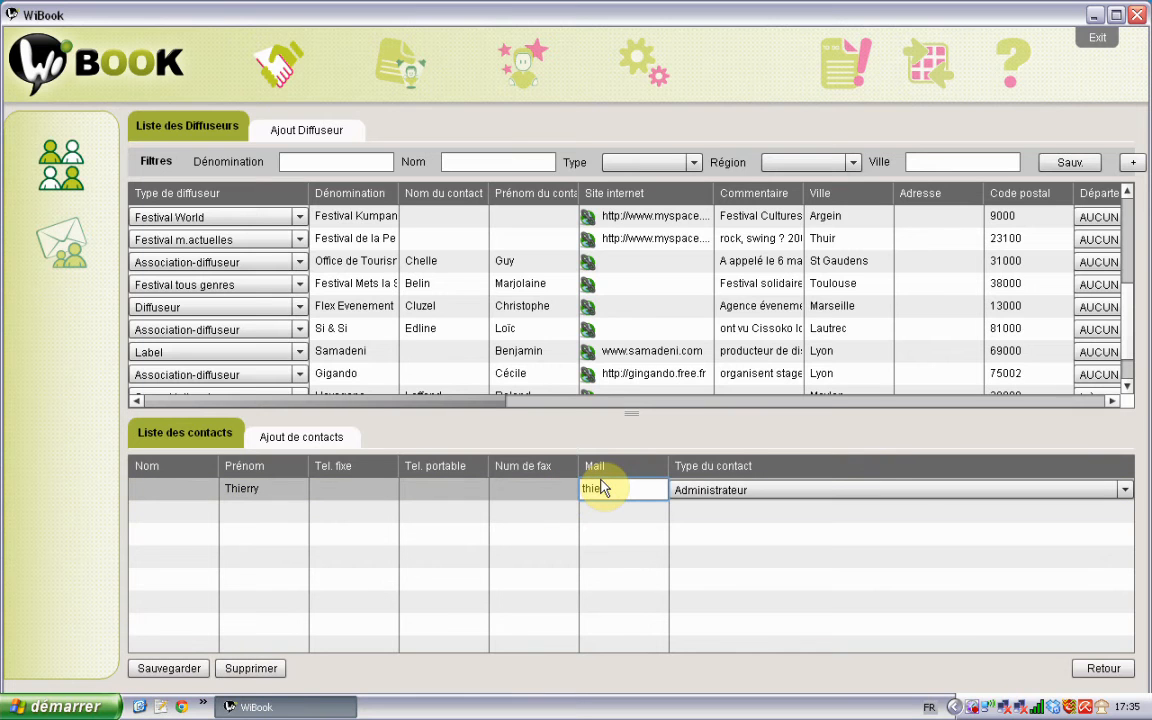
key(Return)
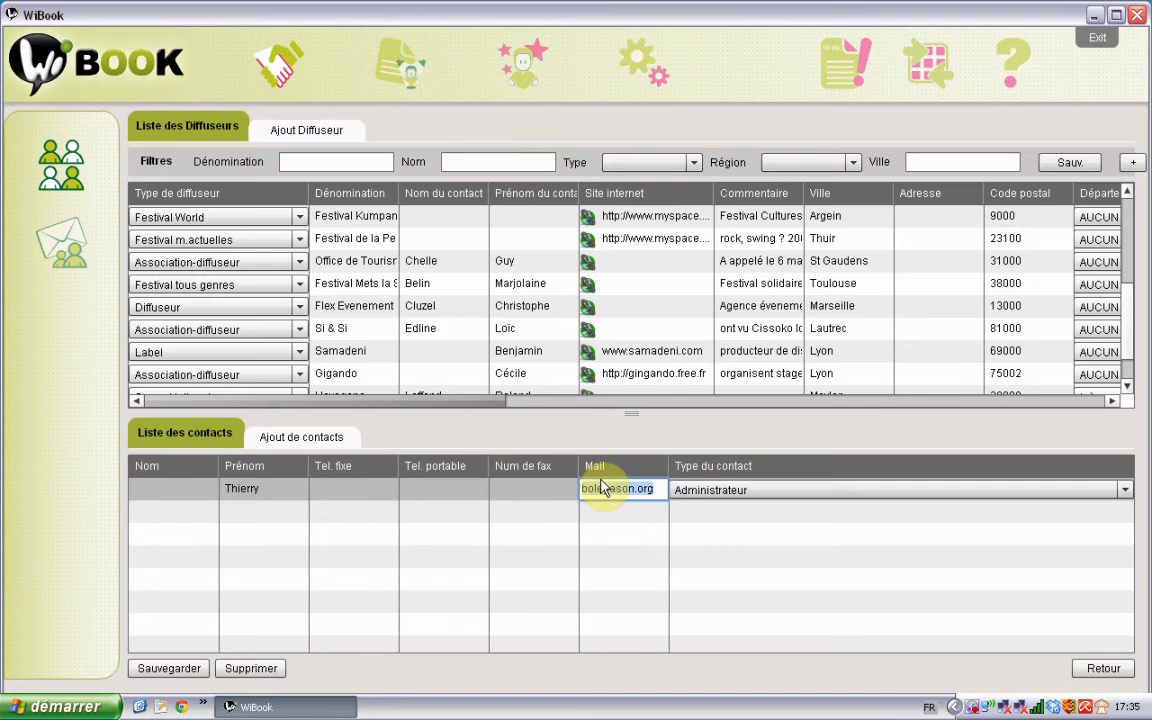
click(195, 666)
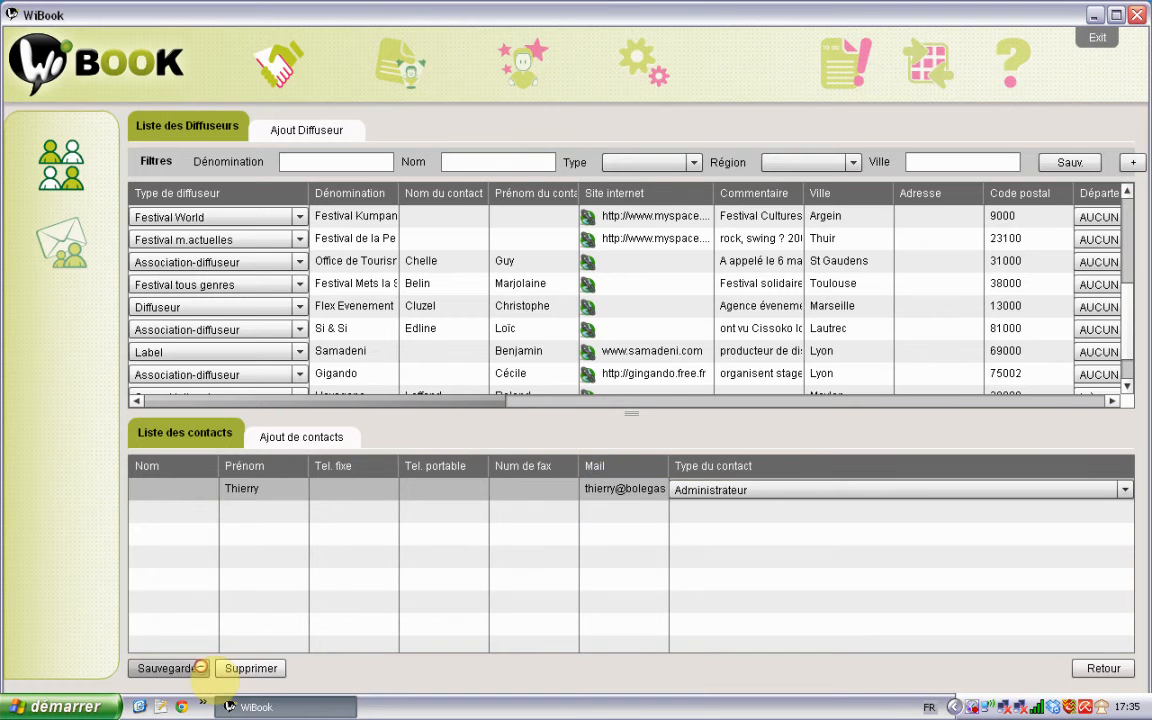
Step: Review the contact type list and first name, then return to the diffuseur's link panels
click(281, 440)
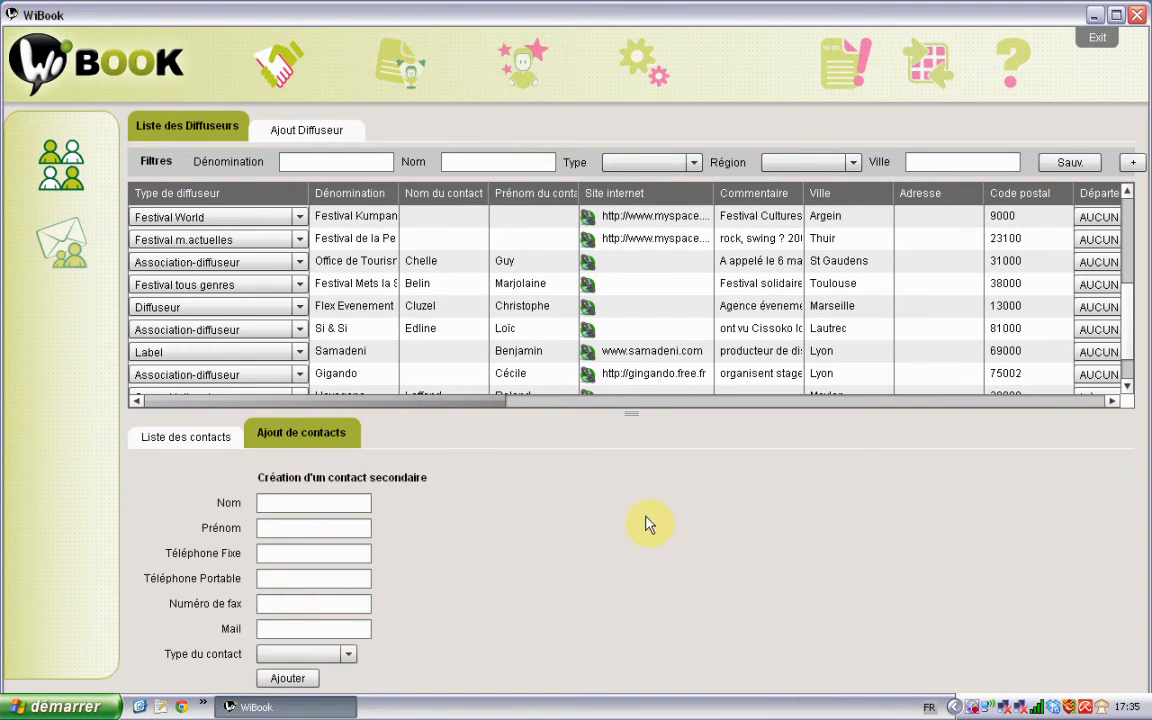
click(350, 654)
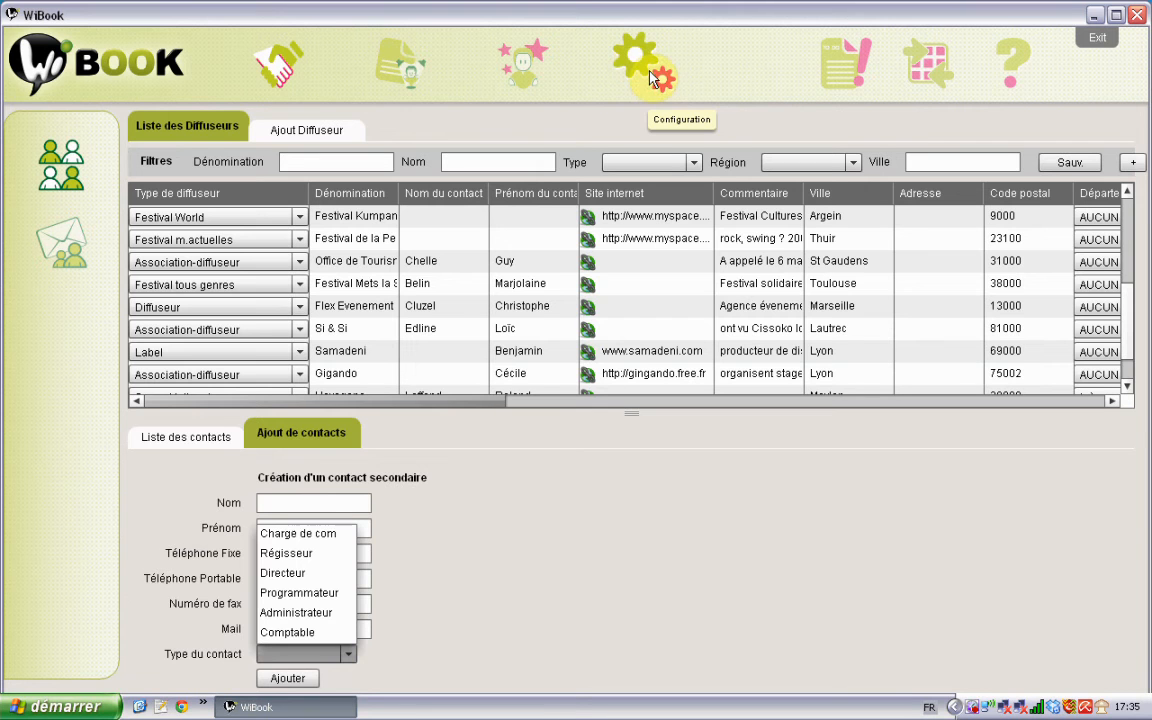
click(458, 527)
click(216, 440)
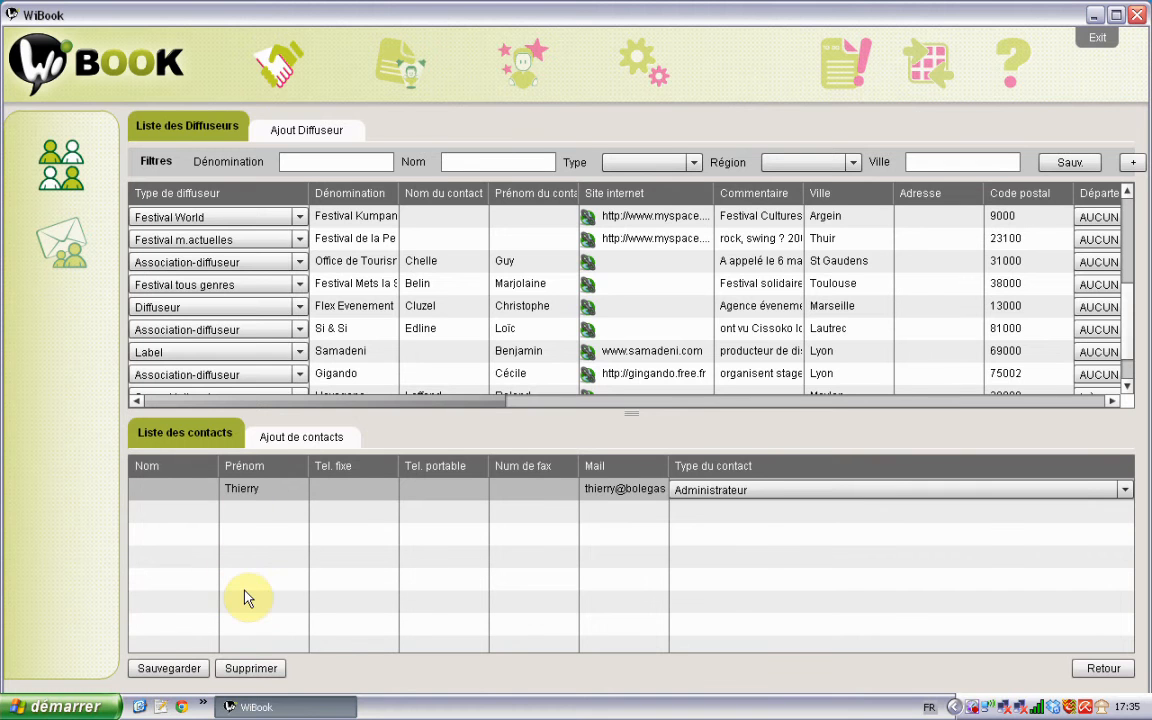
double_click(277, 495)
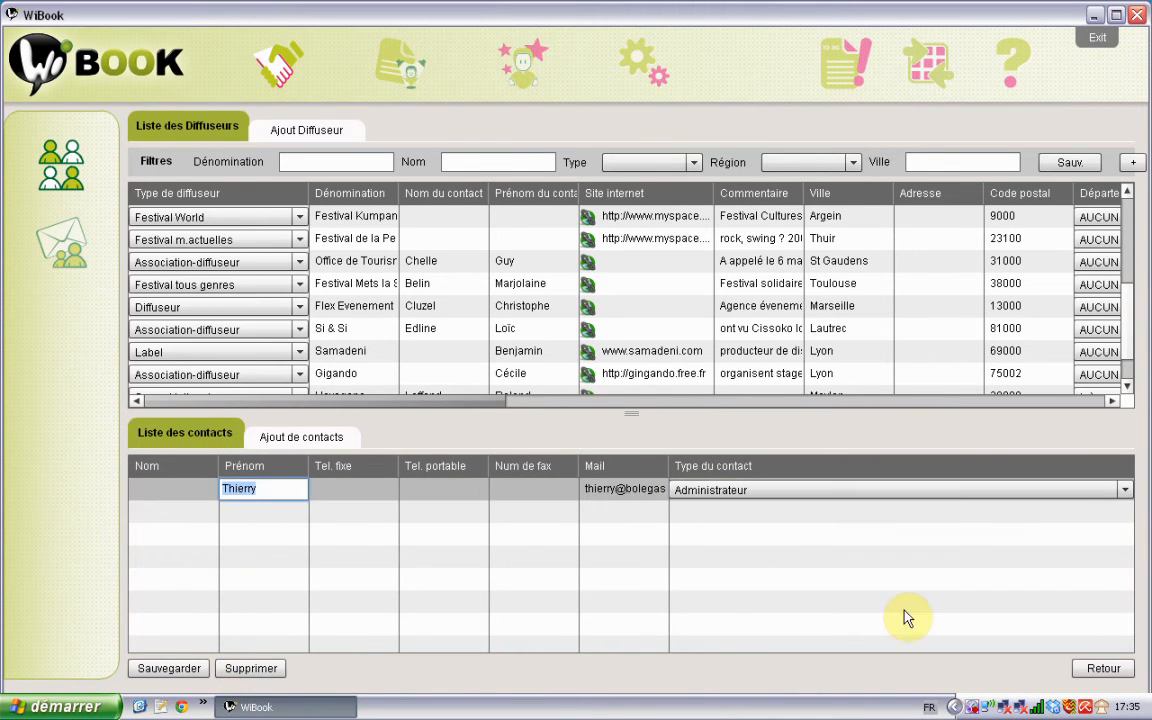
click(1100, 668)
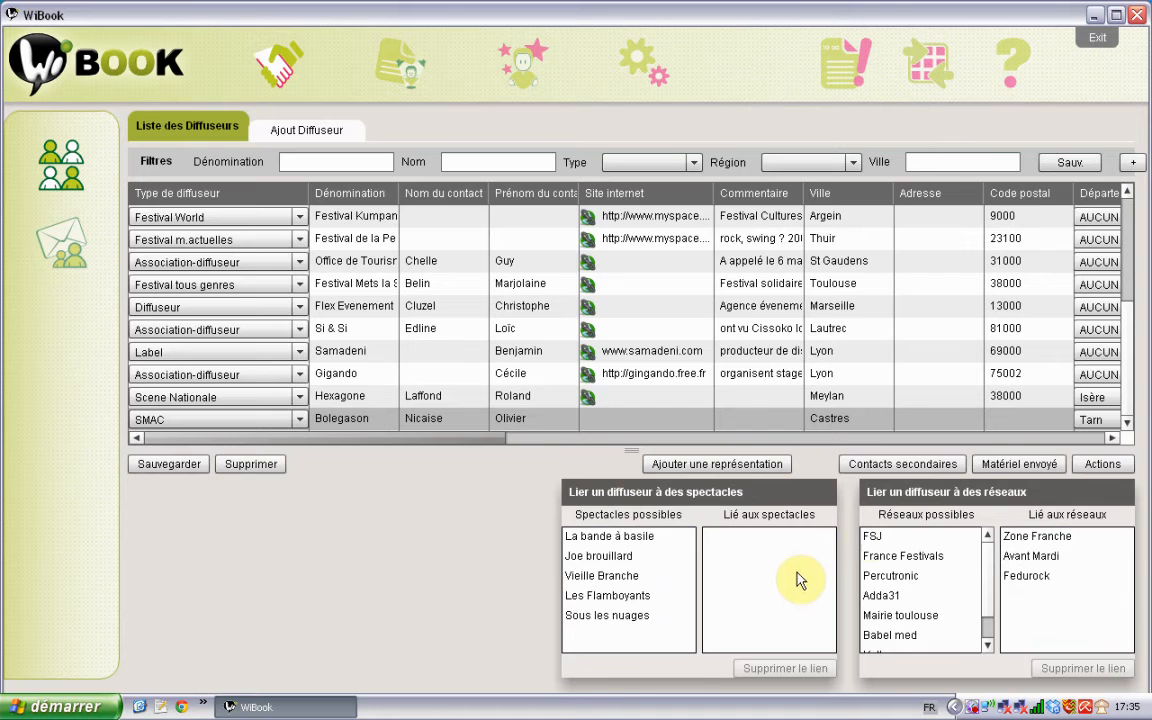
Step: Open Bolegason's Matériel envoyé record to see its empty sent-material list
click(1017, 465)
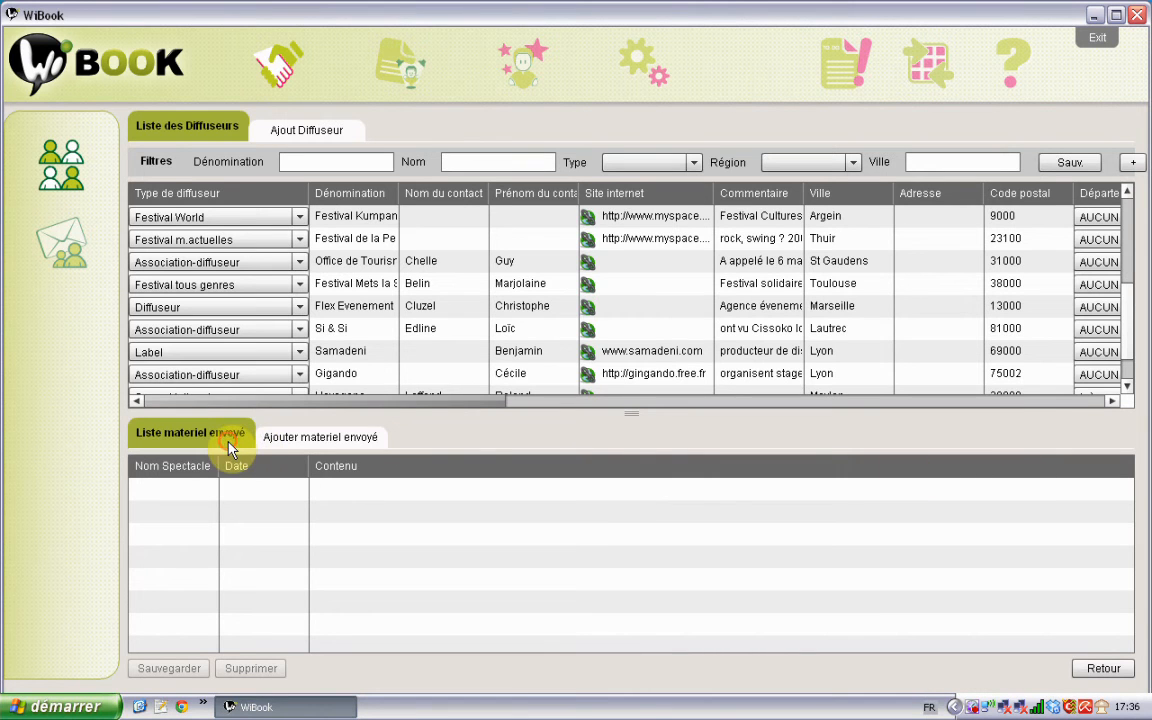
Step: Look over the Ajouter materiel envoyé form's show list and date picker
click(288, 437)
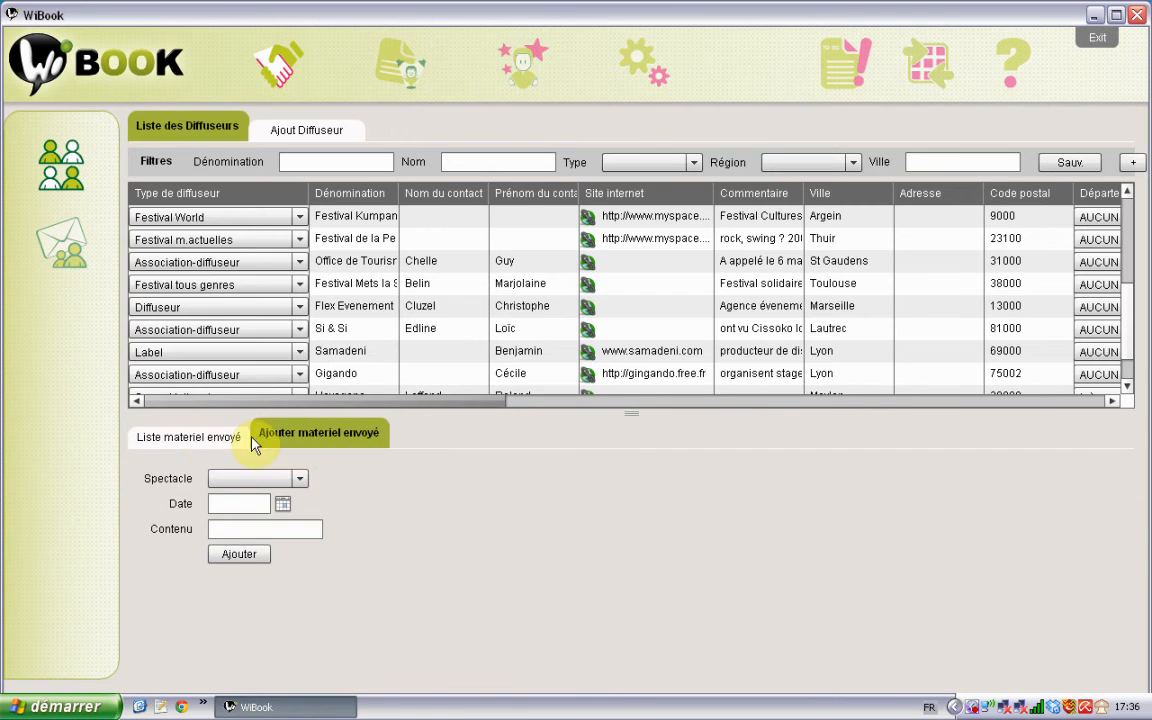
click(215, 440)
click(298, 440)
click(299, 480)
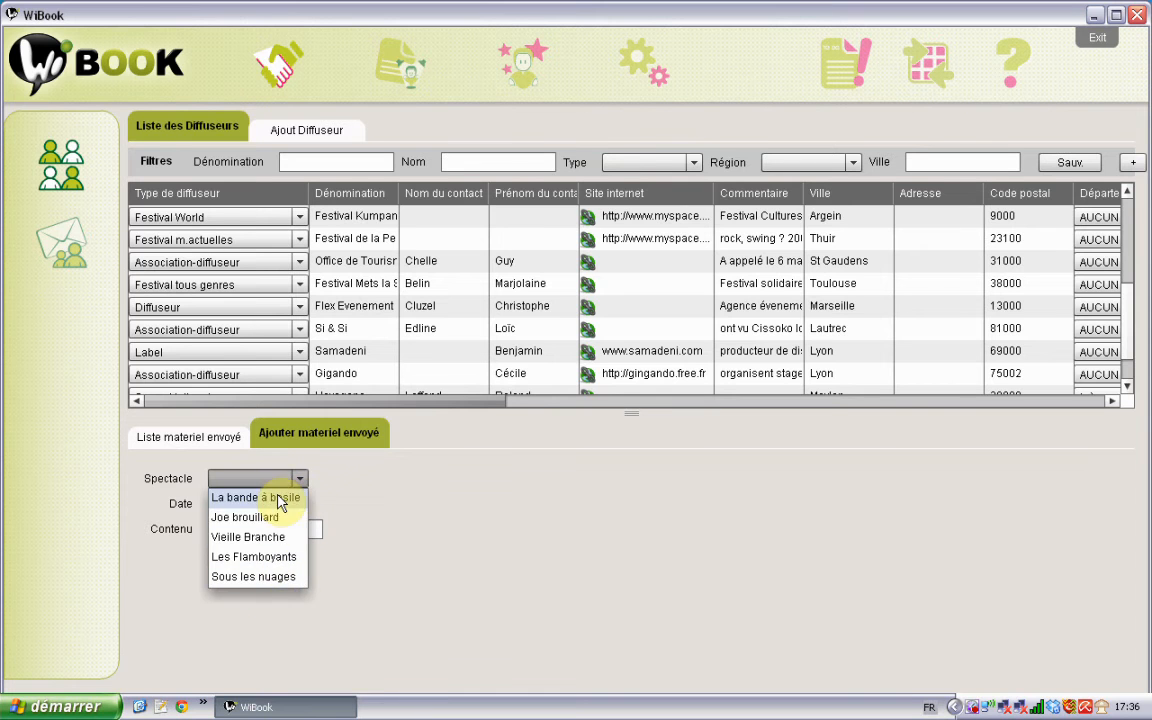
click(378, 473)
click(283, 505)
click(219, 622)
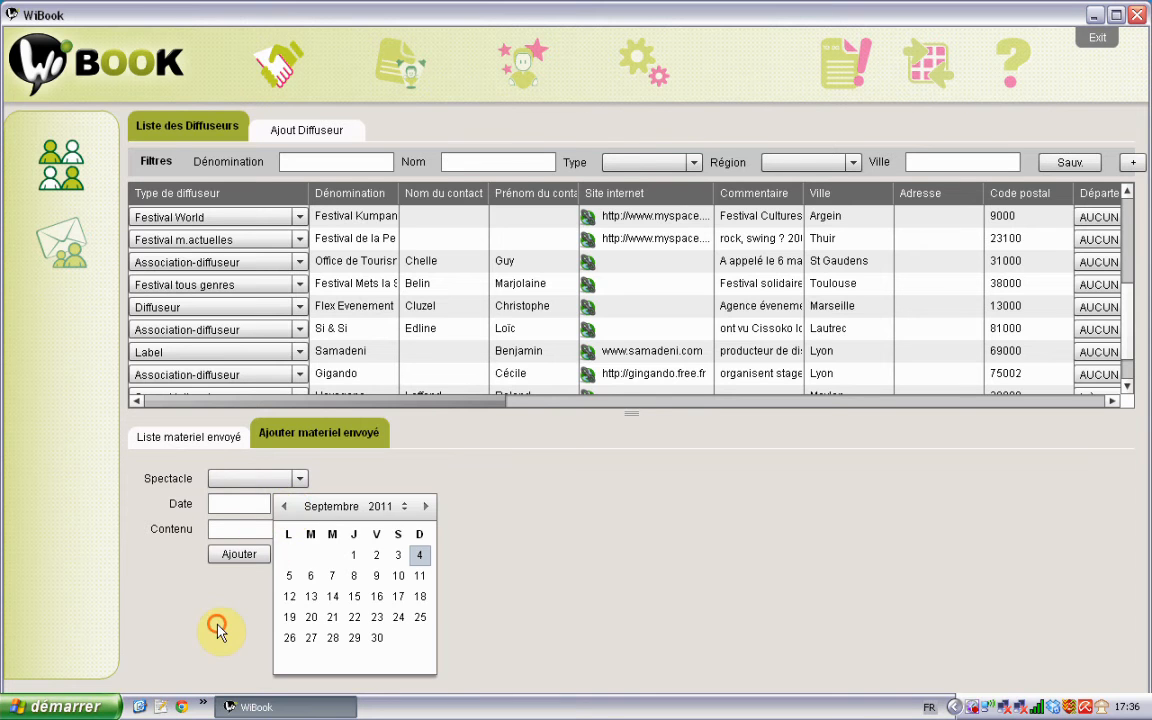
scroll(1130, 322, down, 1)
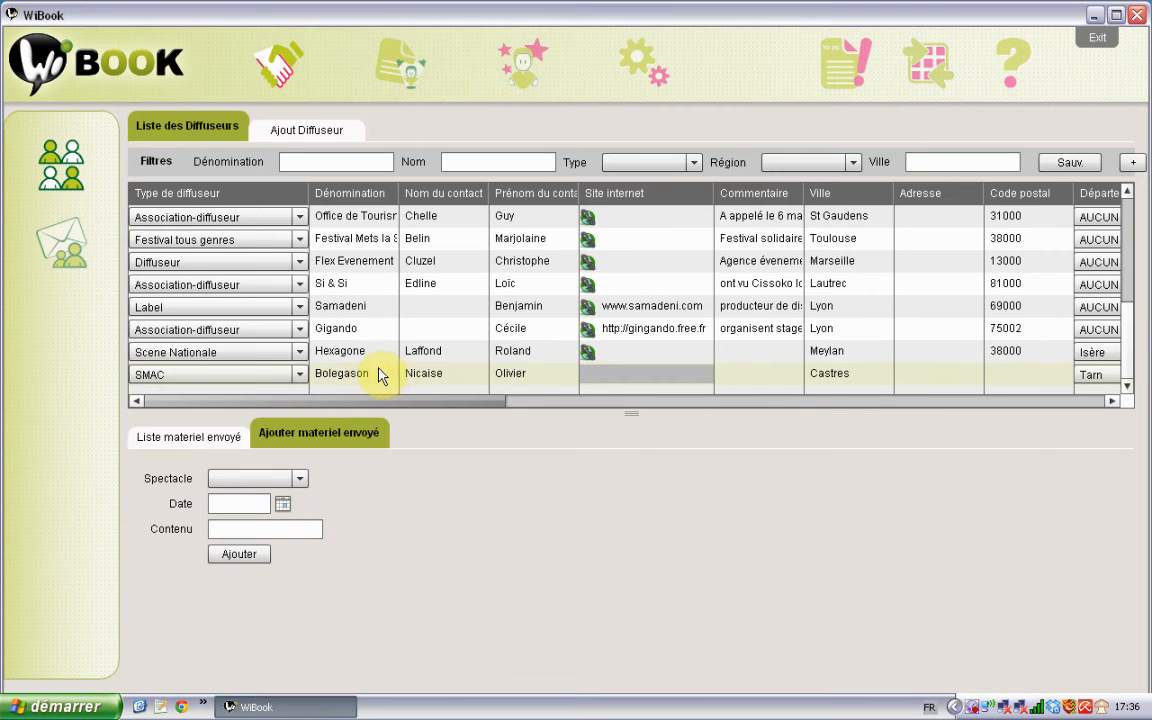
Step: Add a Joe brouillard entry dated 01/06/2011 with content 'Cd et dossier par la poste'
click(236, 532)
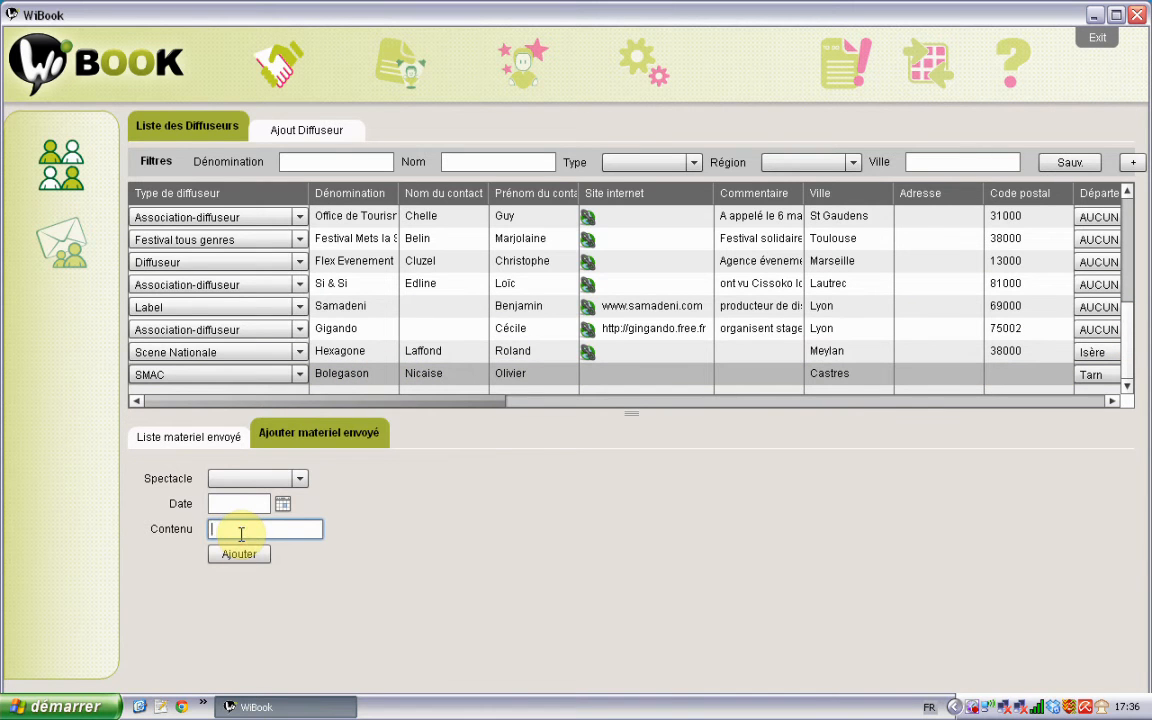
click(298, 479)
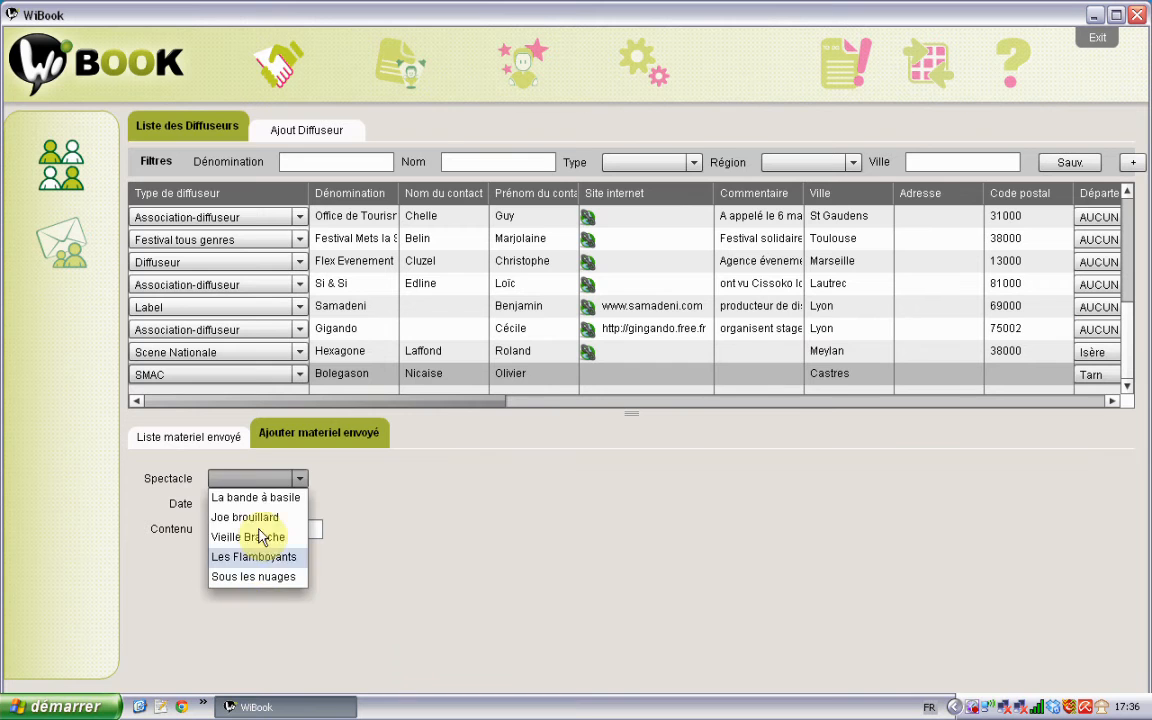
click(262, 518)
click(284, 506)
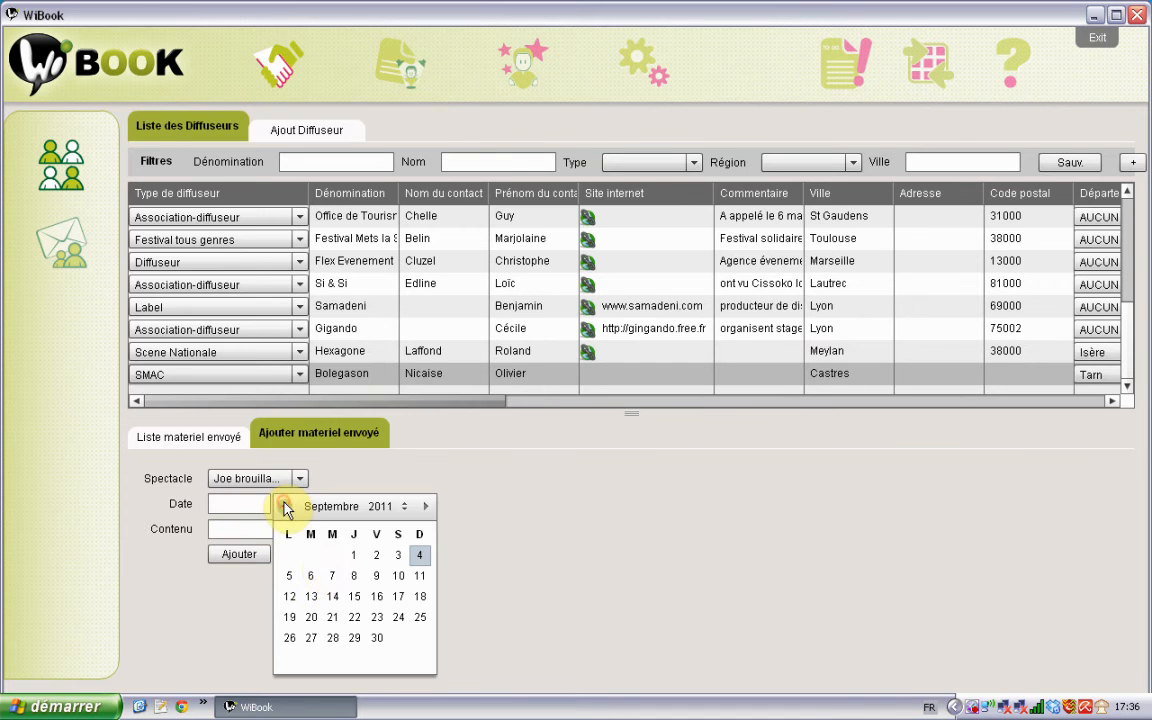
click(286, 508)
click(286, 508)
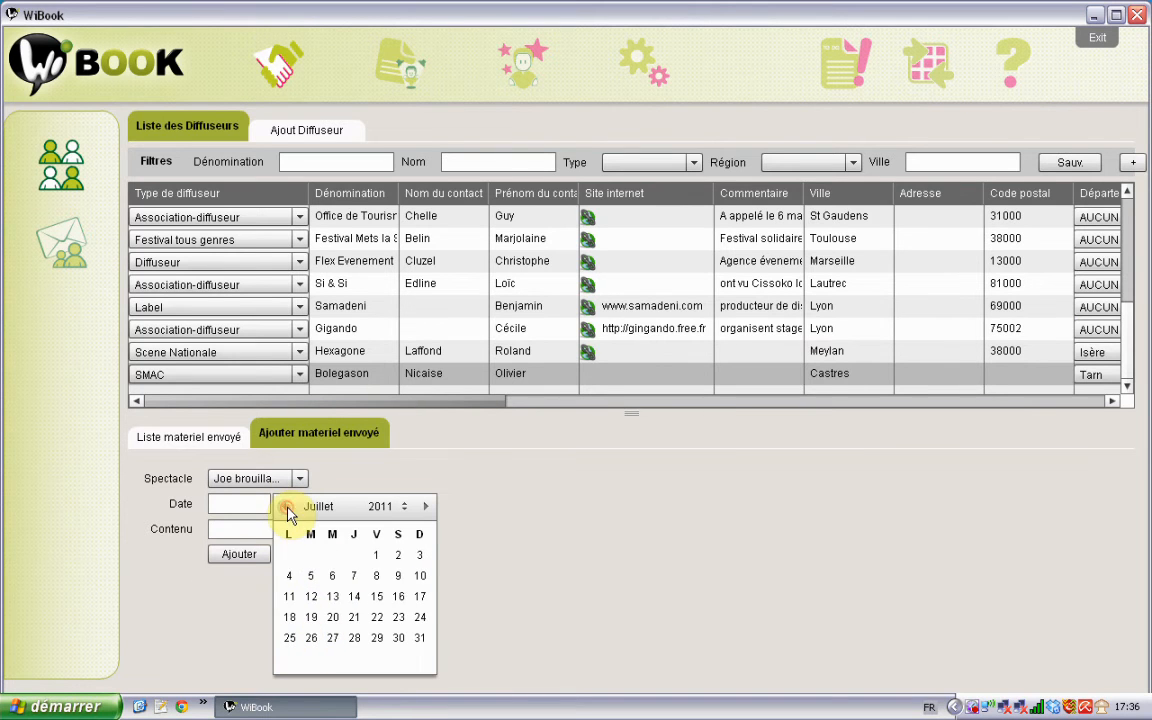
click(285, 507)
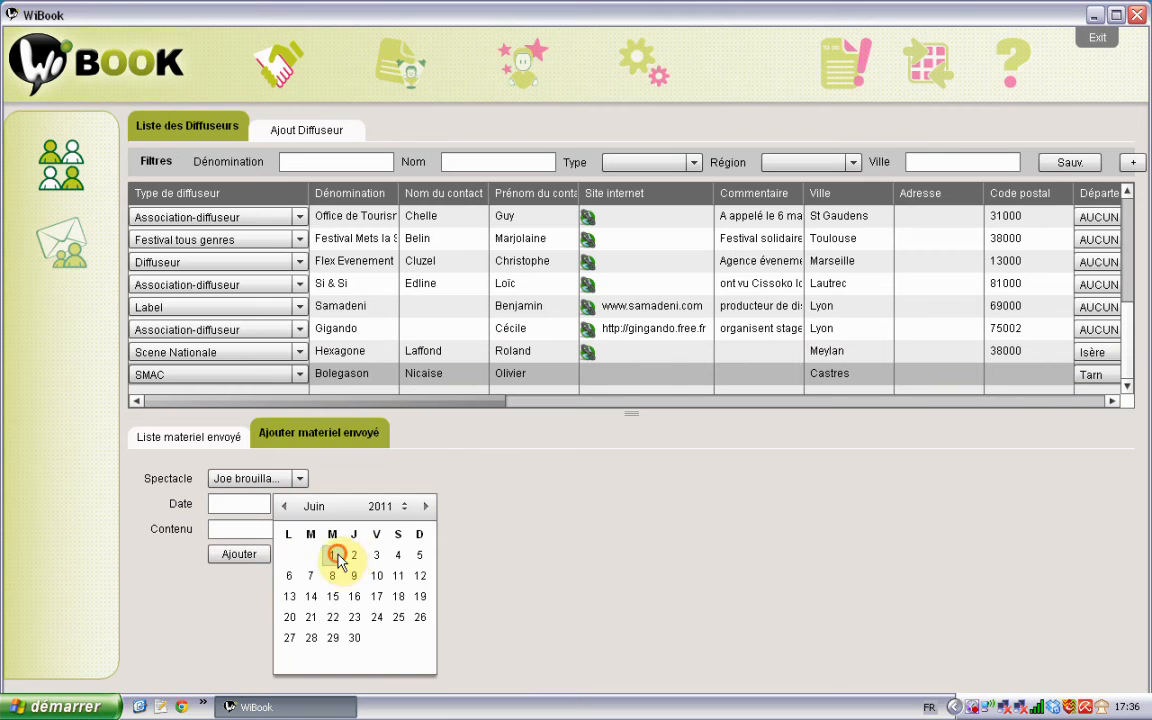
click(333, 555)
click(246, 528)
text(Cd et )
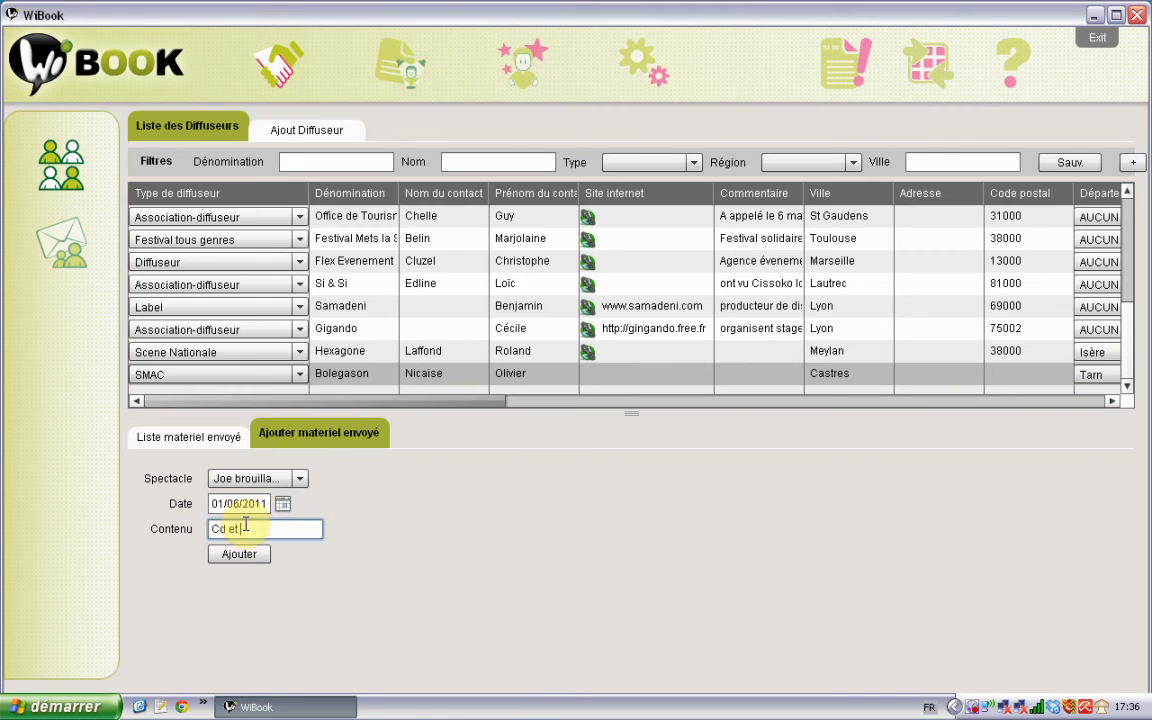
text(dossier par la poste)
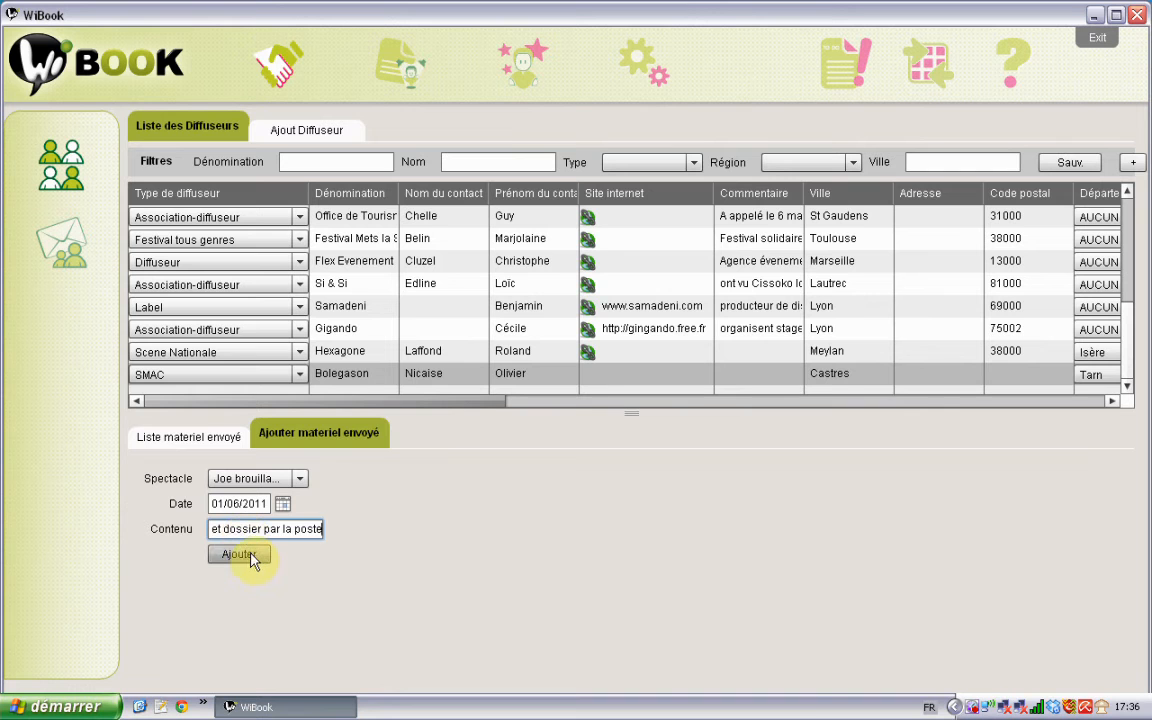
click(250, 557)
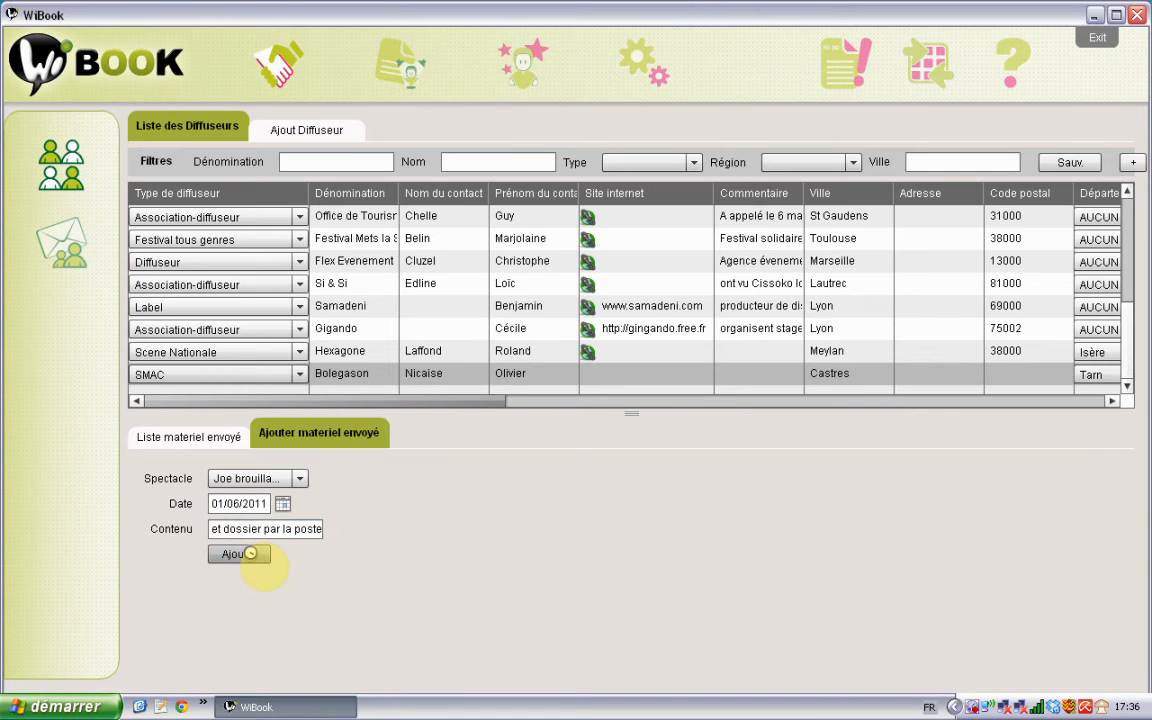
click(189, 437)
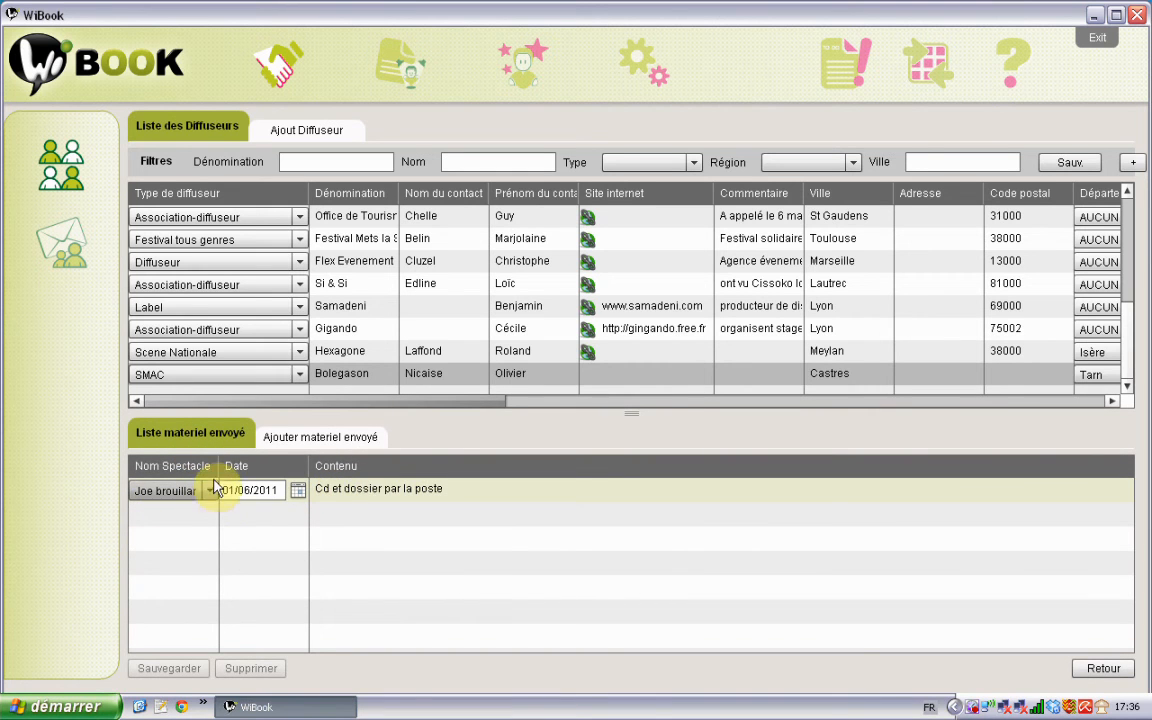
drag(219, 468, 256, 472)
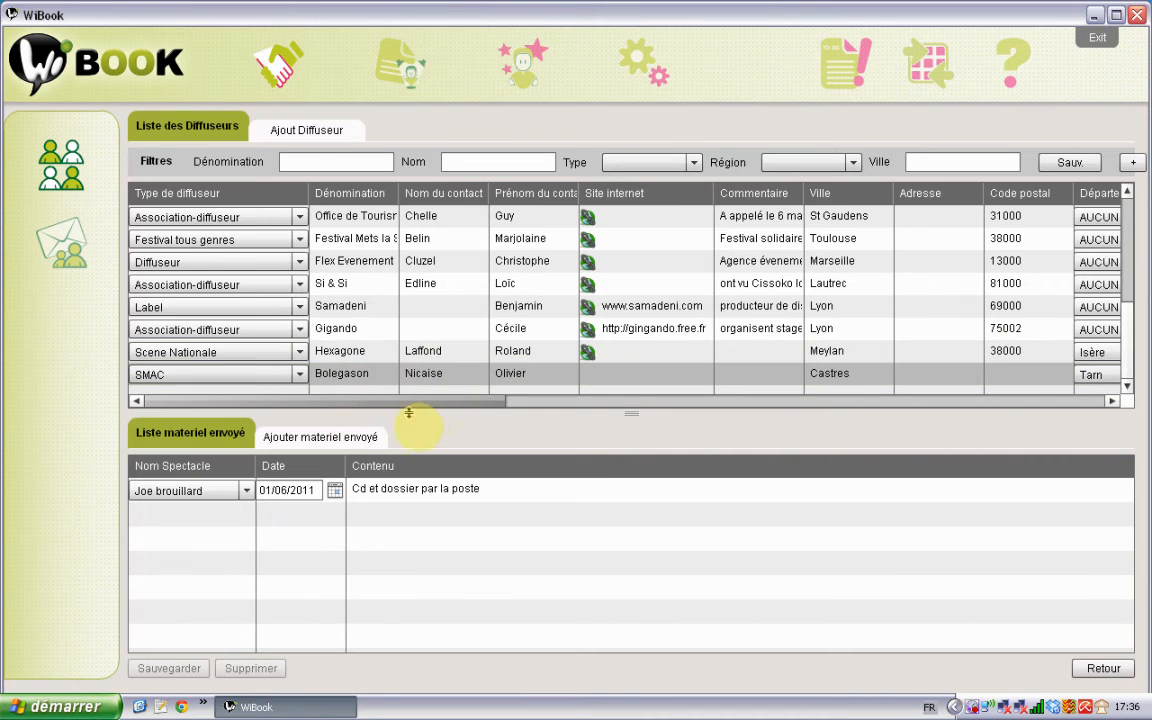
click(419, 489)
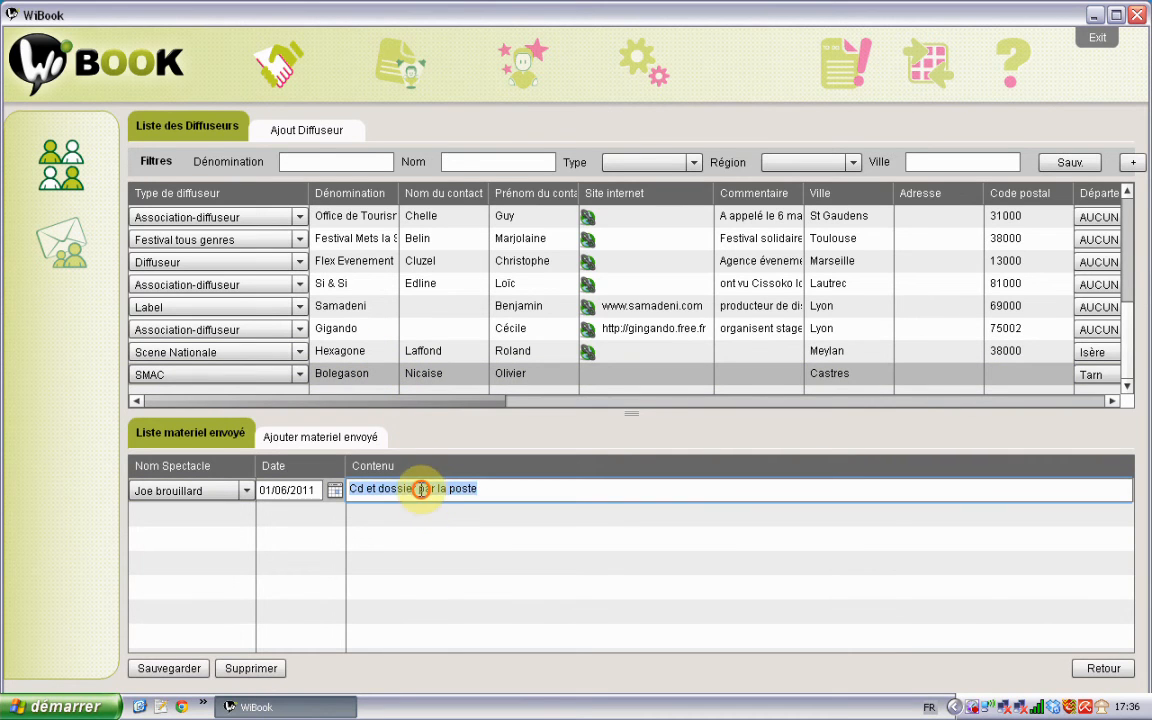
click(420, 490)
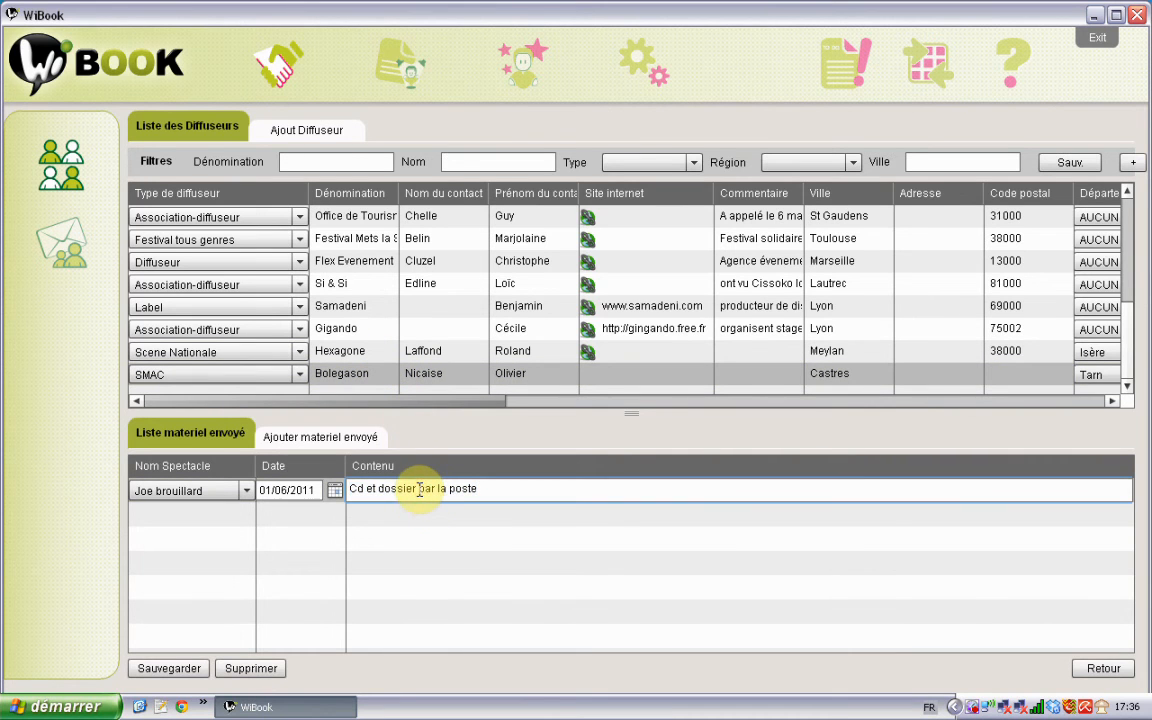
text(+ video)
click(189, 670)
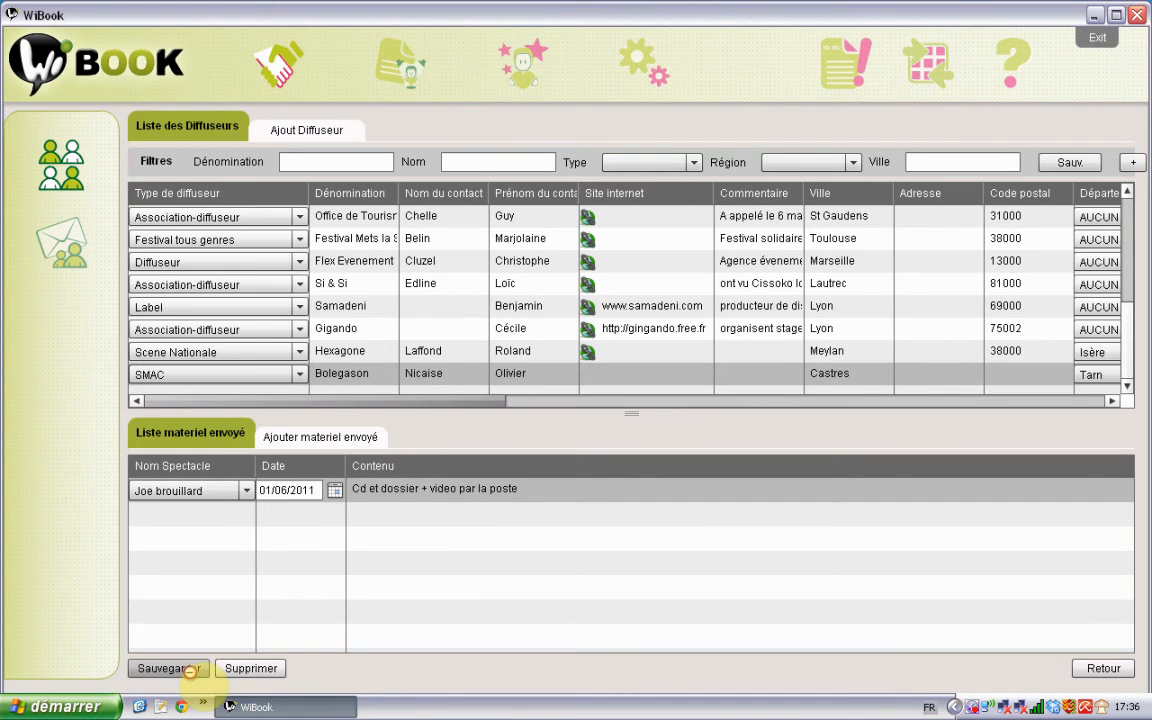
click(332, 440)
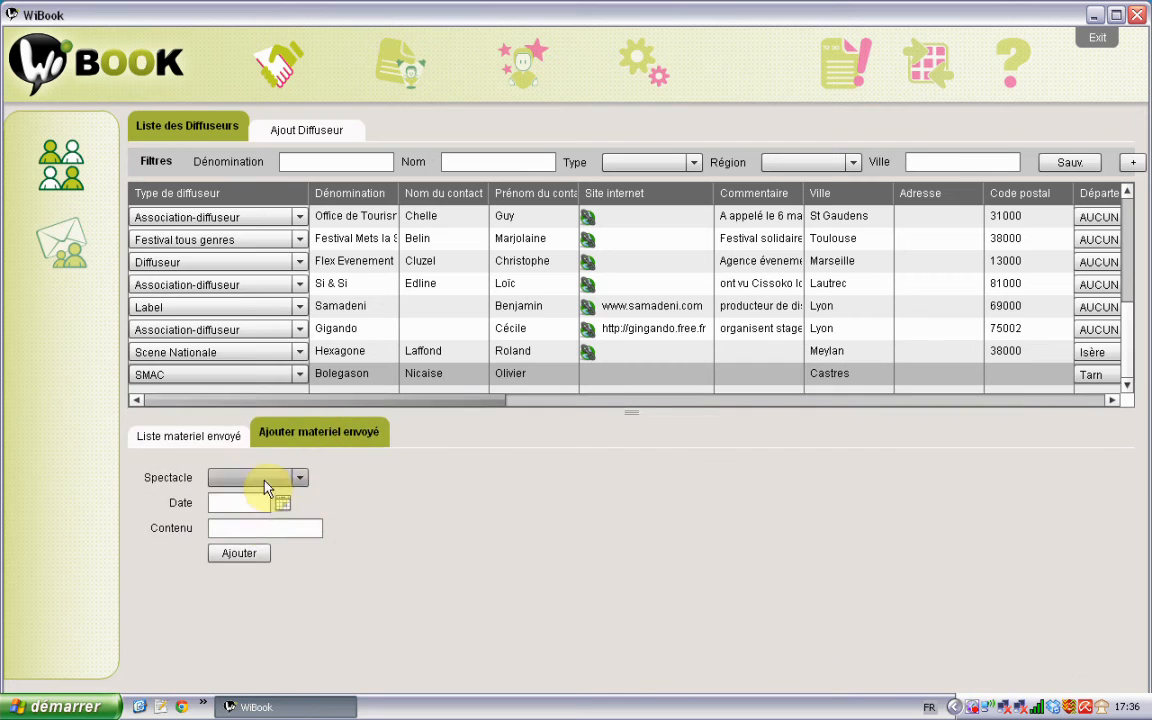
click(203, 444)
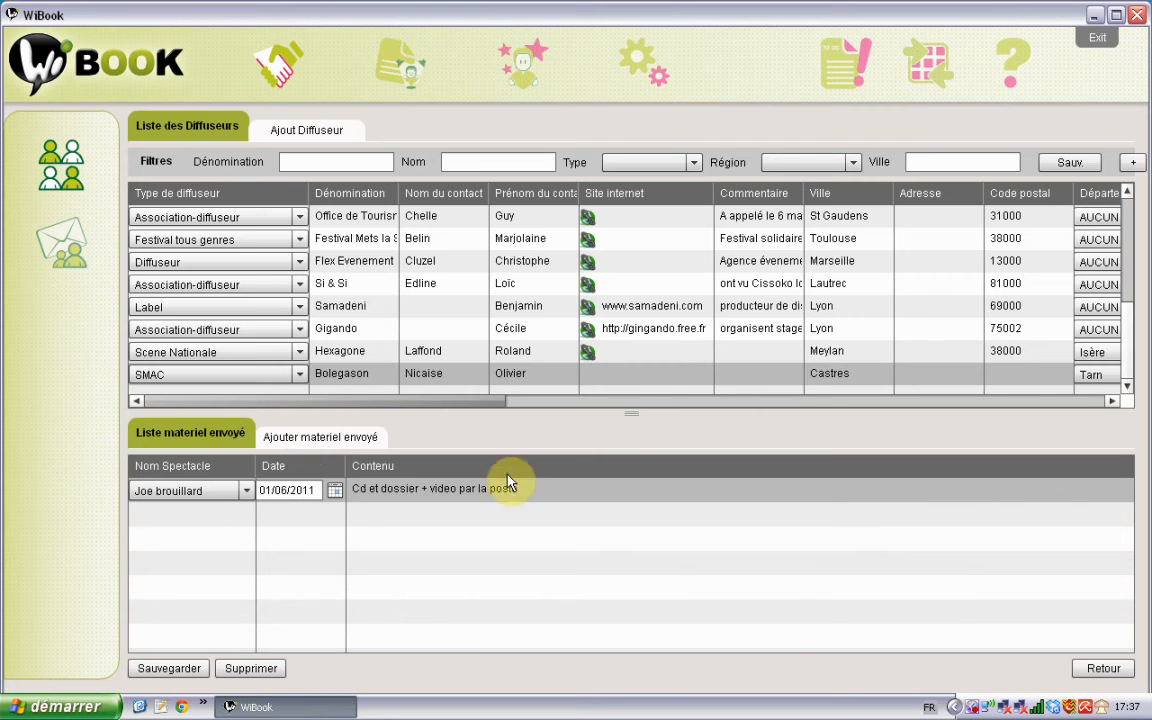
Step: Close the sent-material list, reopen it once, and close it again to reach the link panels
click(1104, 669)
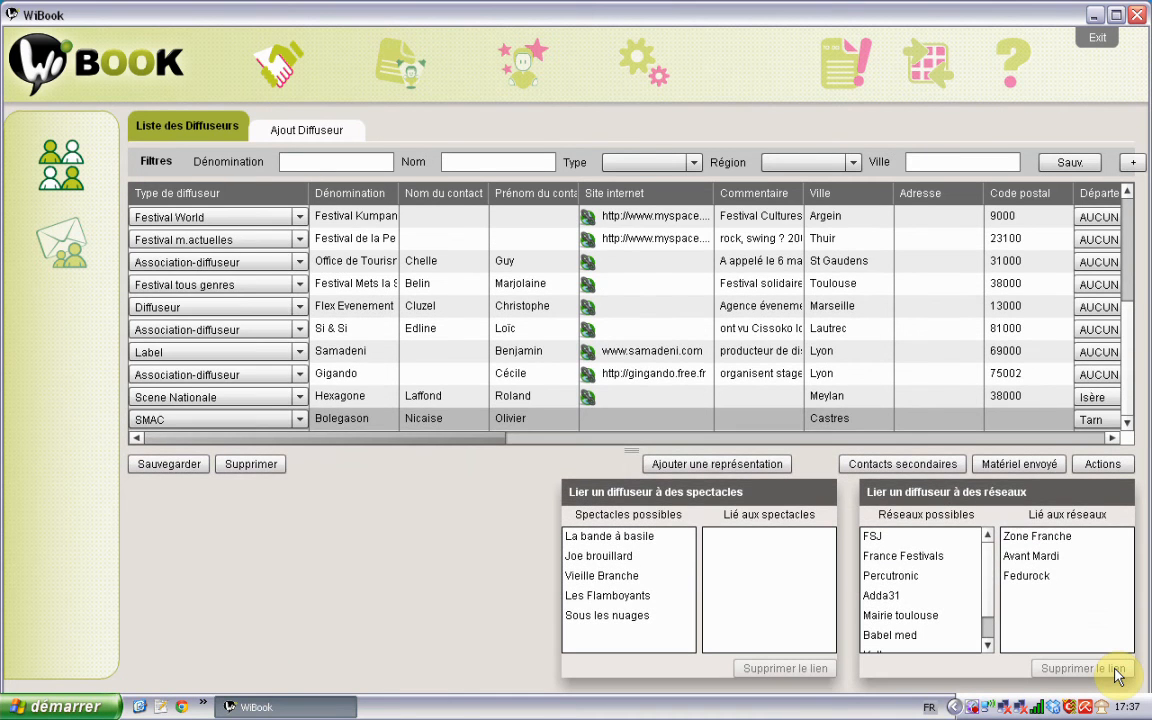
click(1015, 466)
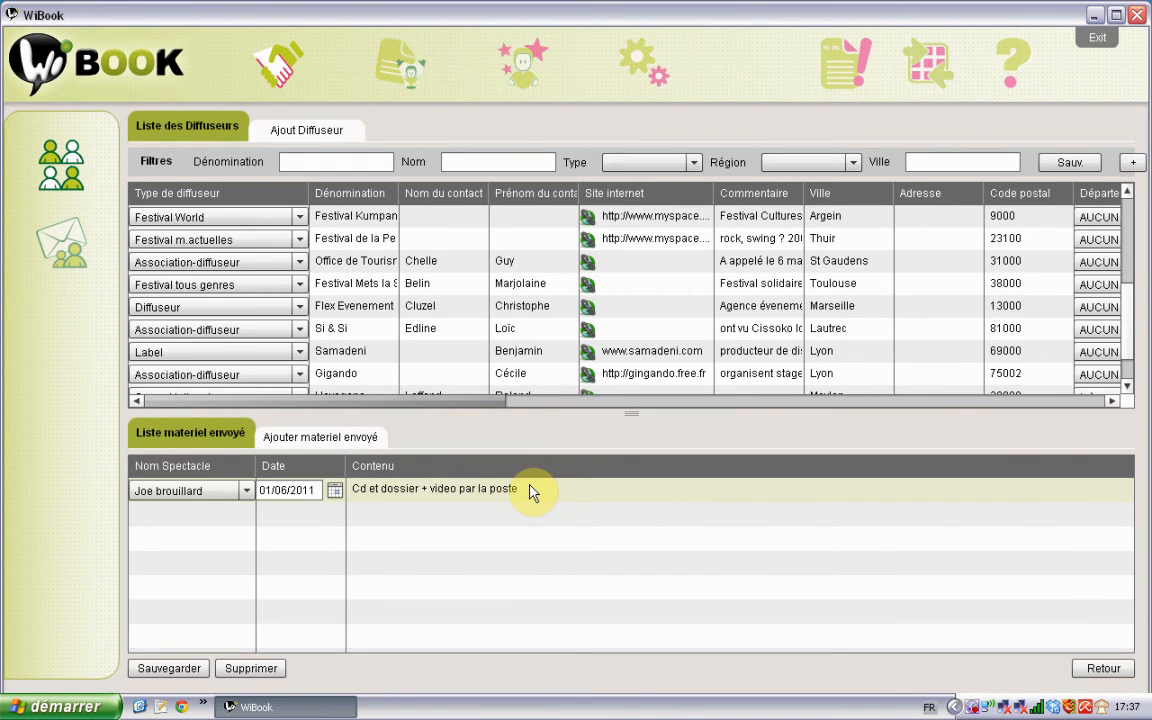
click(1102, 669)
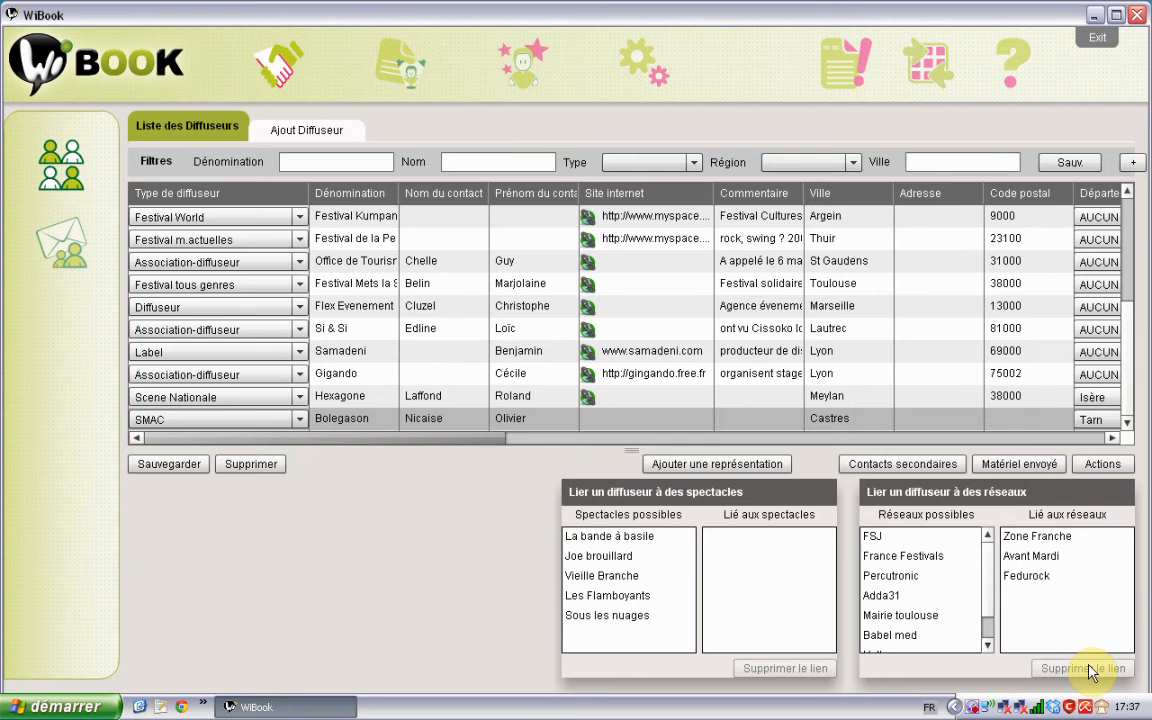
Step: Open Bolegason's Actions and bring up the Type d'action list on the Ajout d'actions form
click(1104, 466)
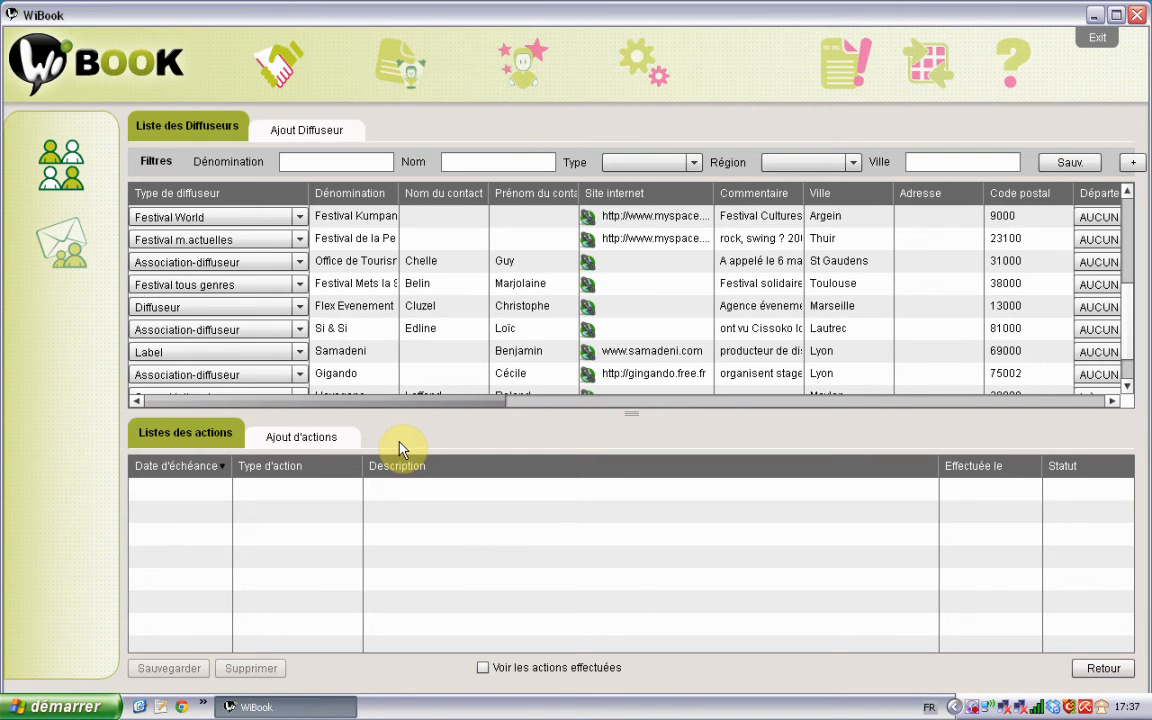
click(325, 440)
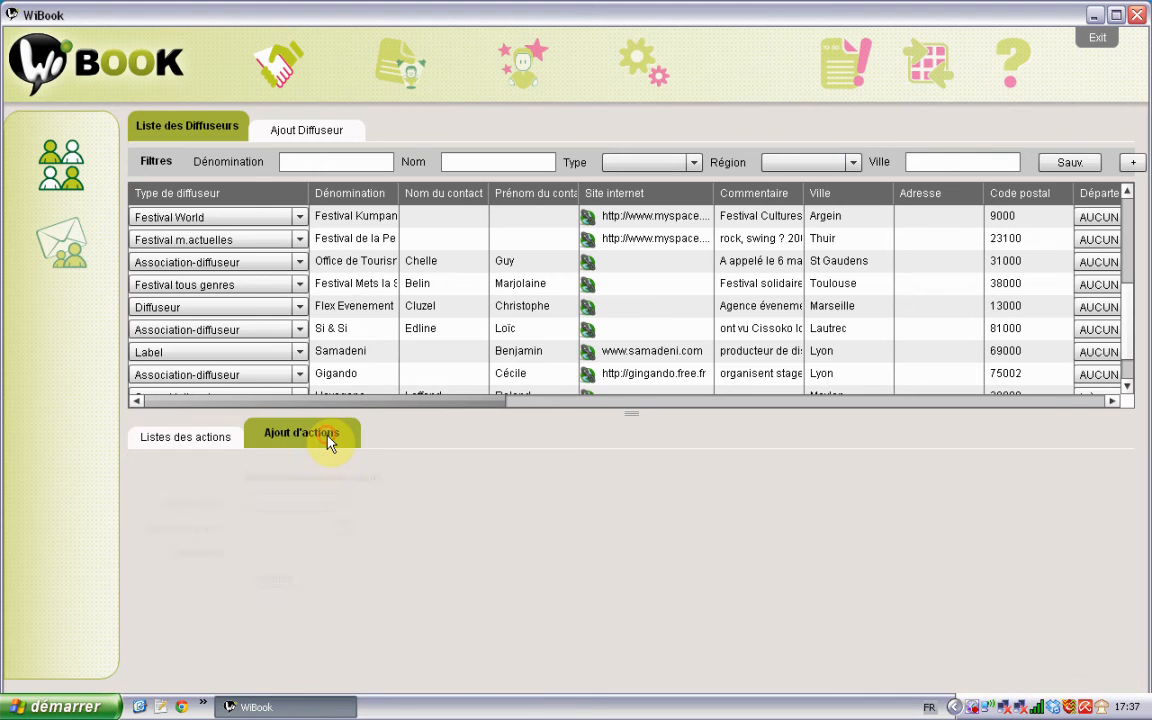
click(194, 443)
click(300, 443)
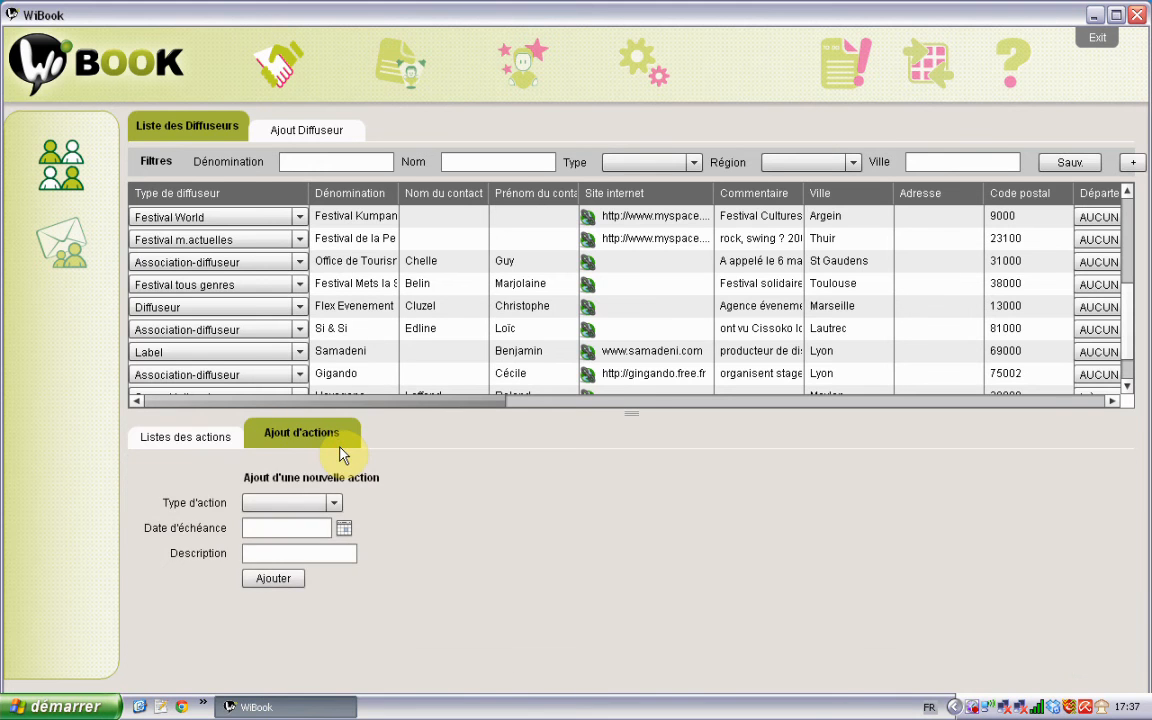
click(214, 442)
click(300, 440)
click(208, 440)
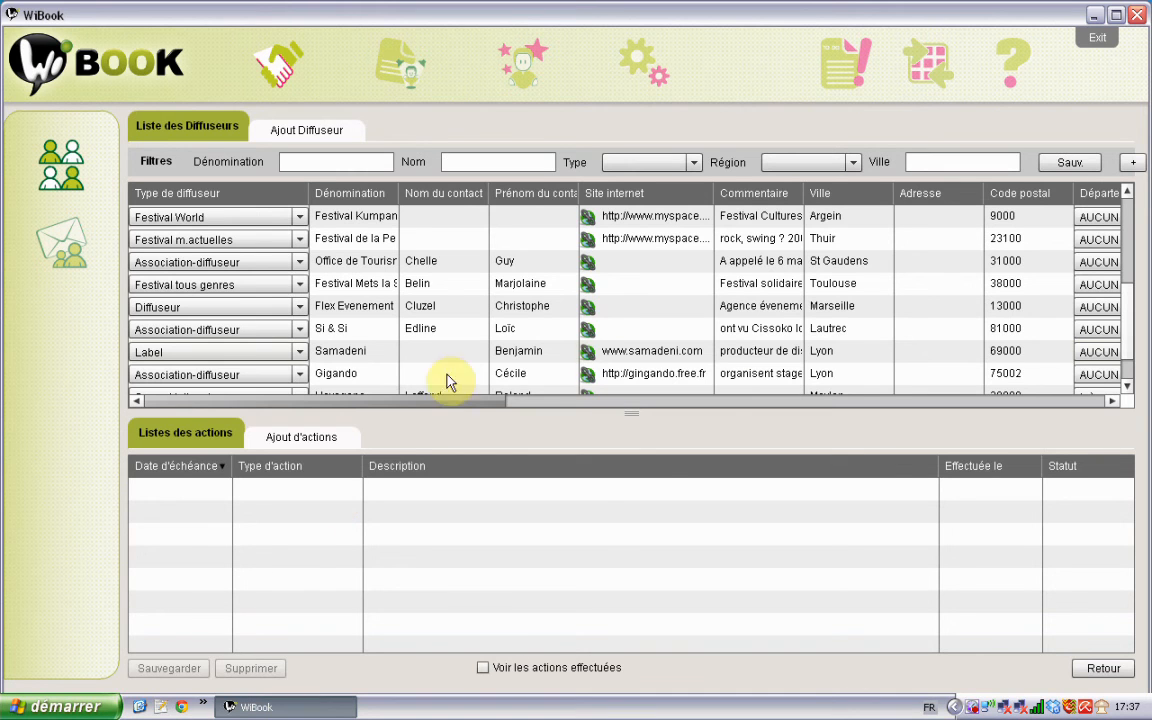
click(284, 441)
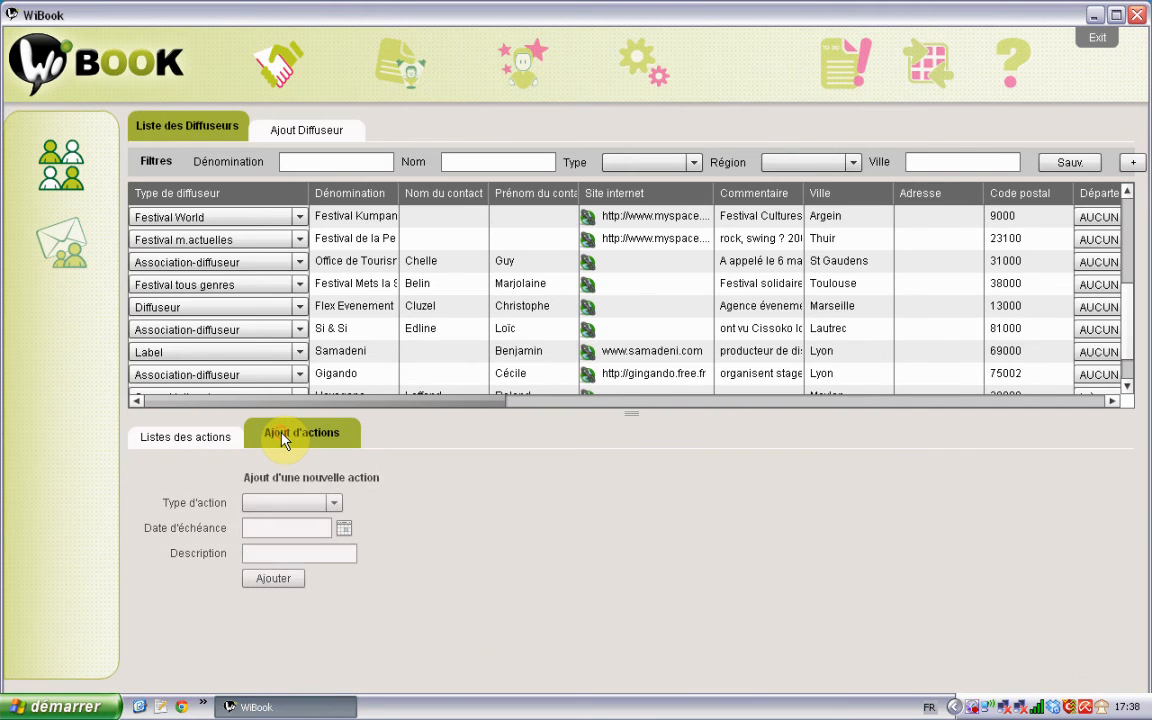
click(334, 506)
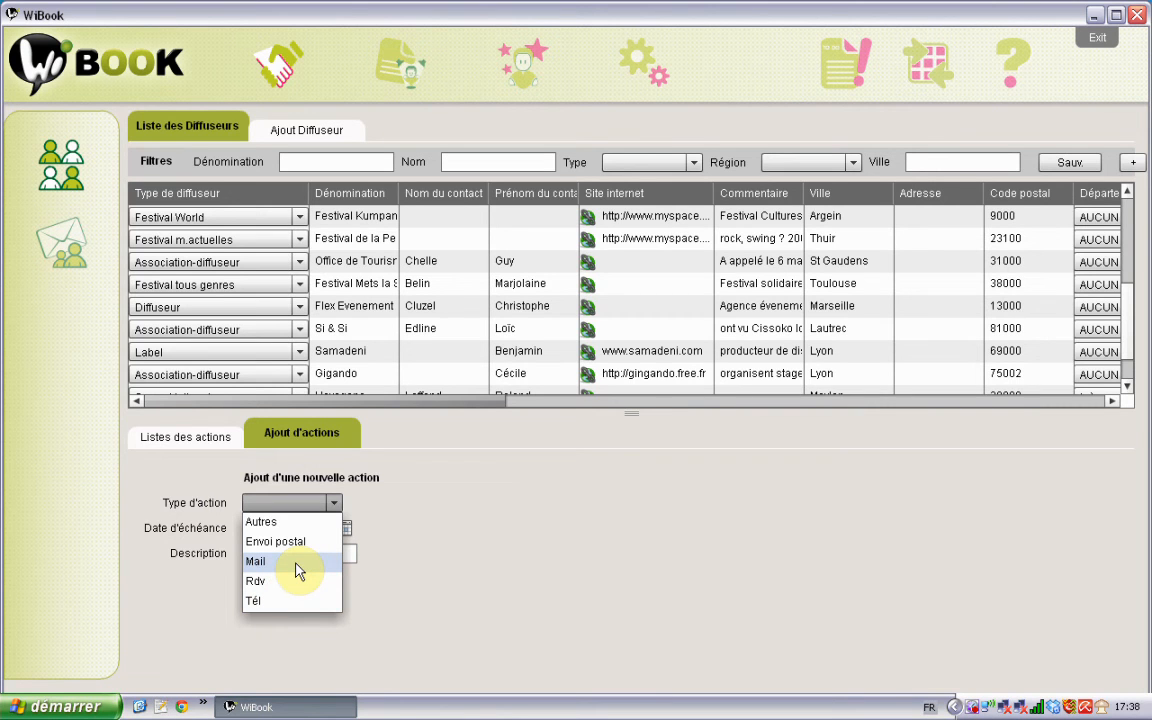
Step: Add a Tél action due 05/09/2011 described 'relance pour le spectacle de joe Brouillard'
click(285, 601)
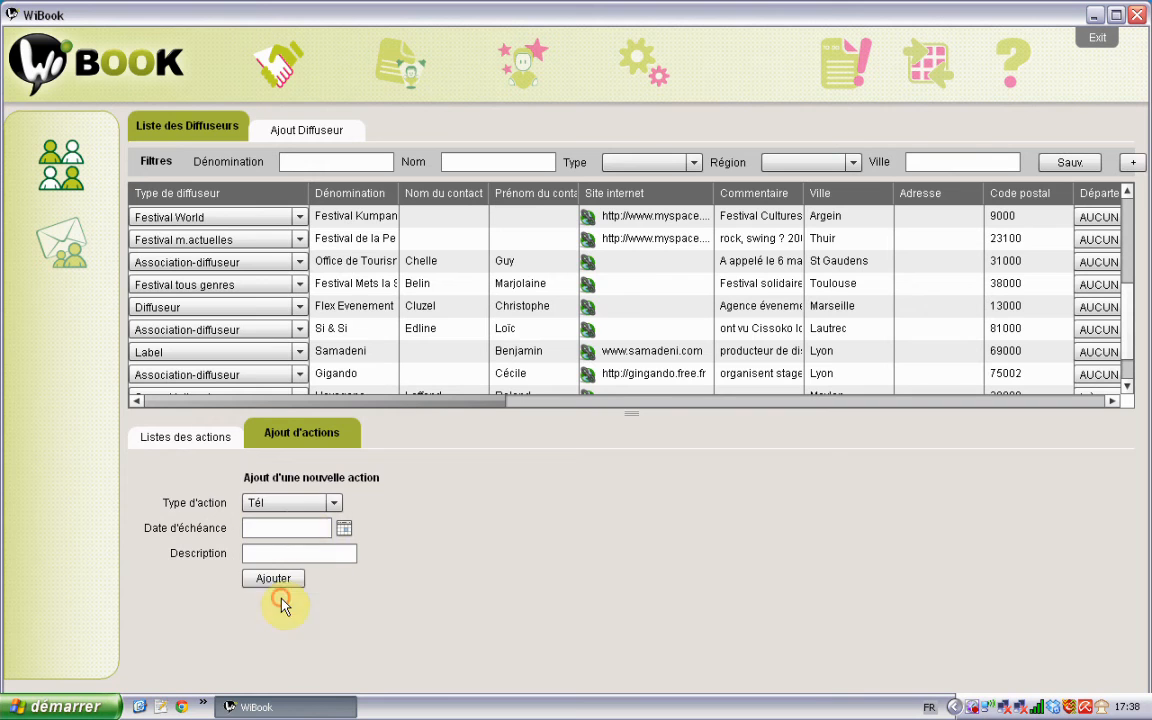
click(346, 528)
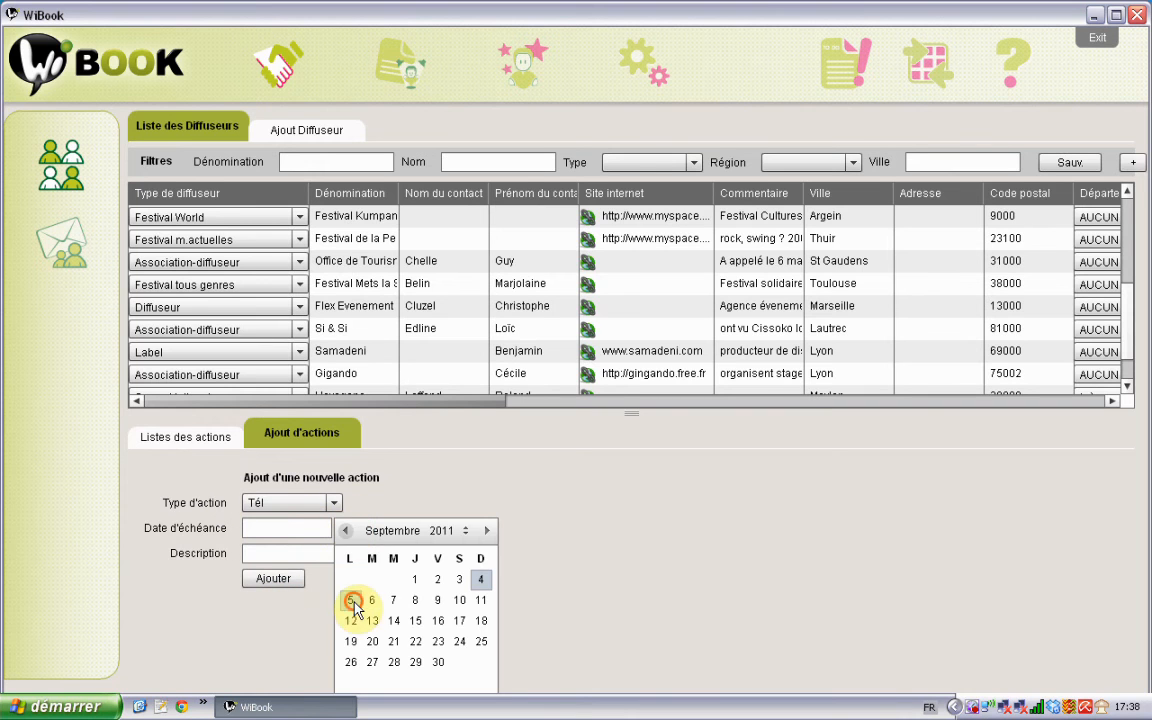
click(350, 600)
click(313, 560)
text(relabce)
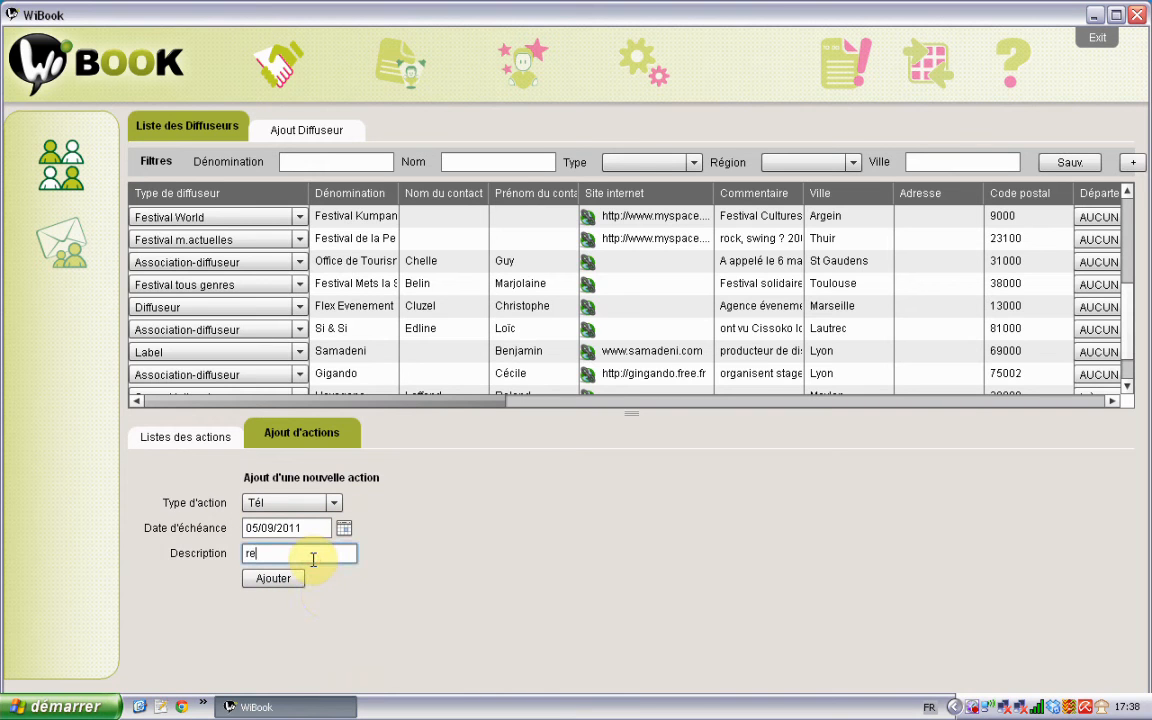
key(BackSpace)
key(BackSpace)
key(BackSpace)
text(nce pour le sp)
text(ectacle de joe B)
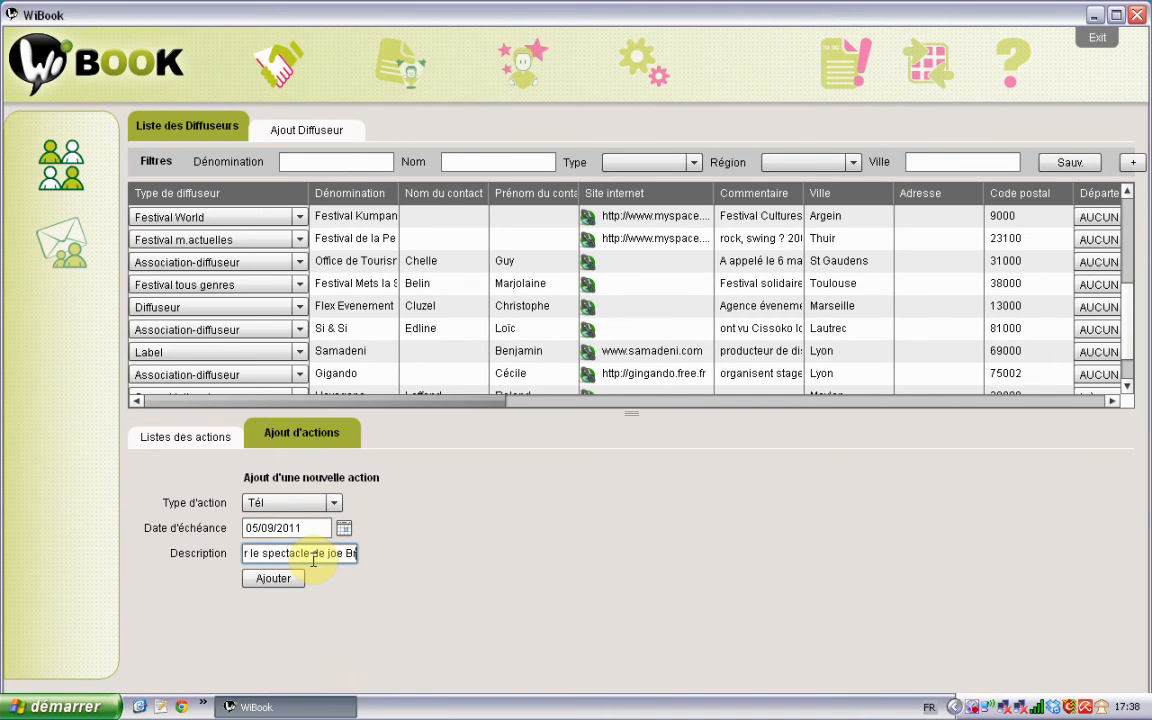
text(rouillard)
click(278, 582)
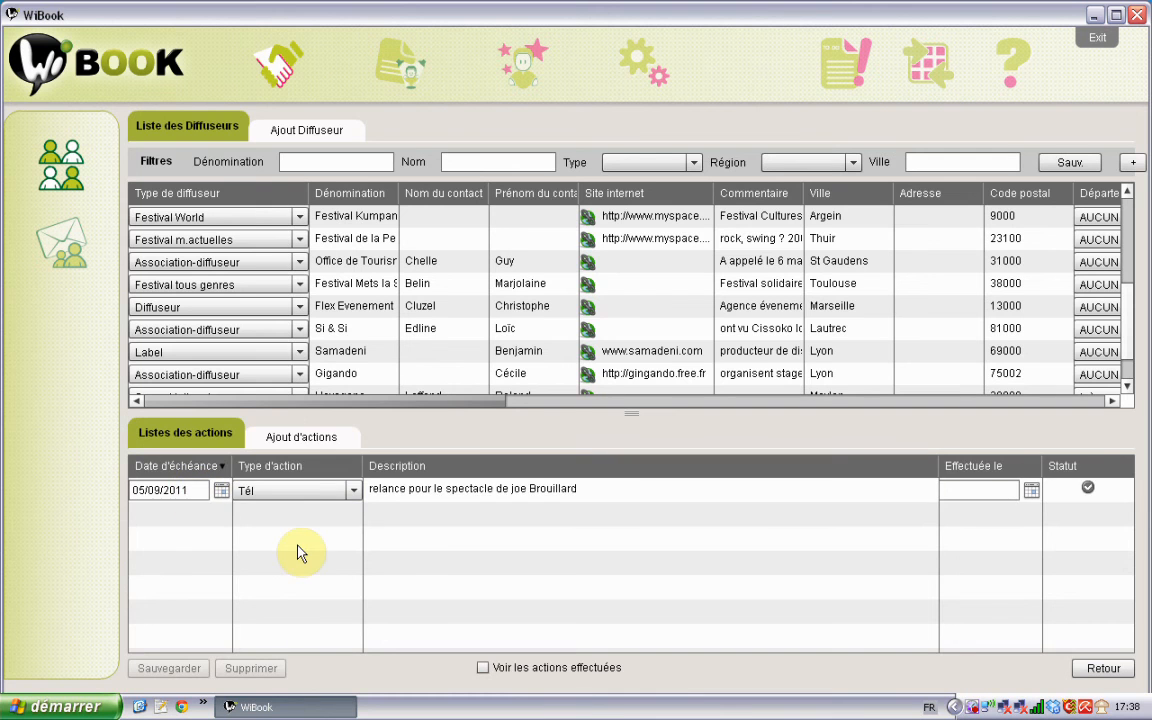
click(303, 437)
Step: Add a Mail action due 01/09/2011 described 'envoyer lien du dernier live youtube'
click(331, 503)
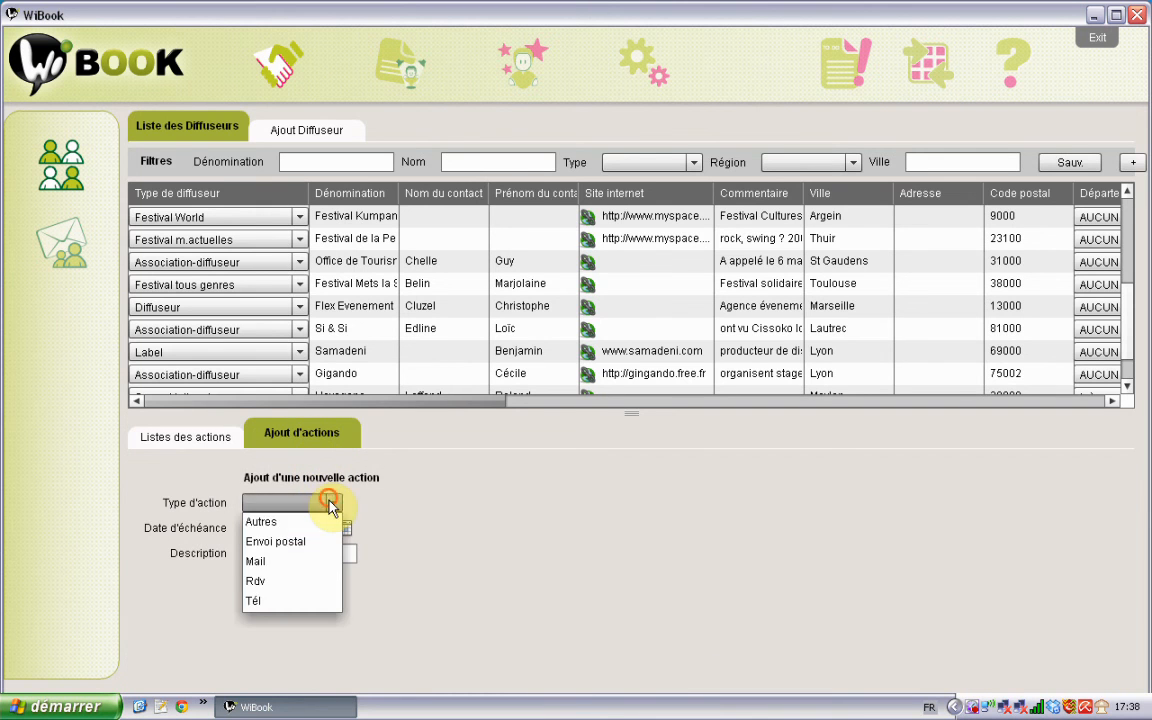
click(281, 561)
click(341, 528)
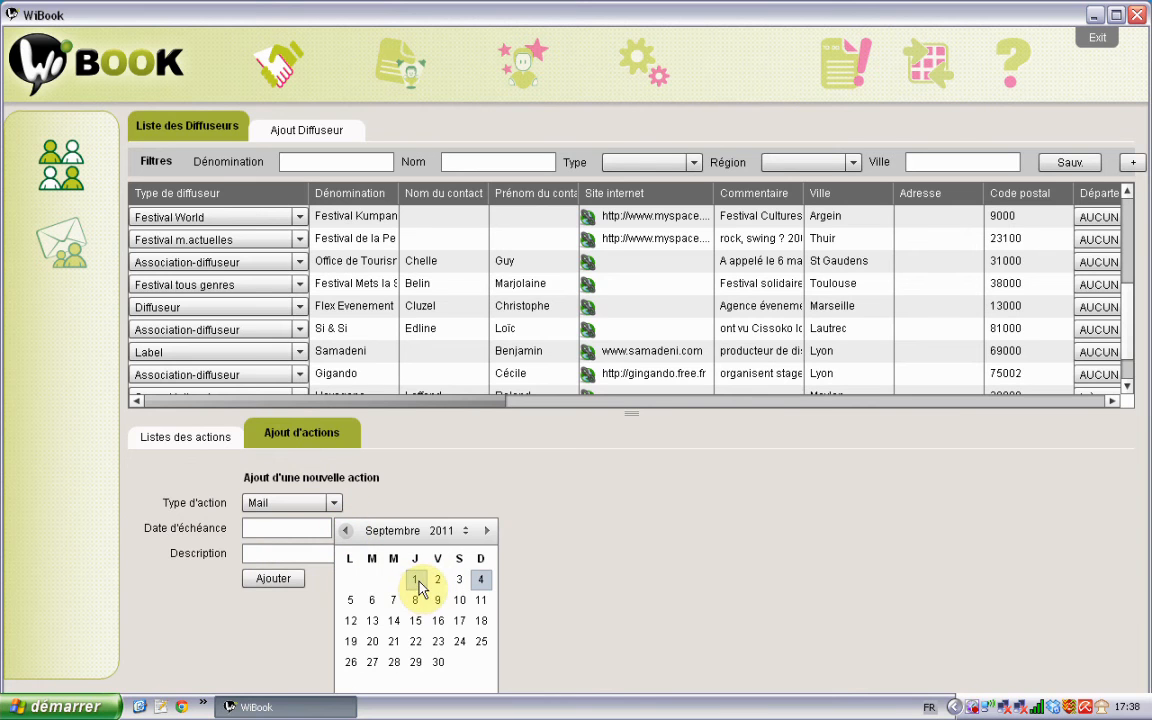
click(417, 581)
click(321, 553)
text(e)
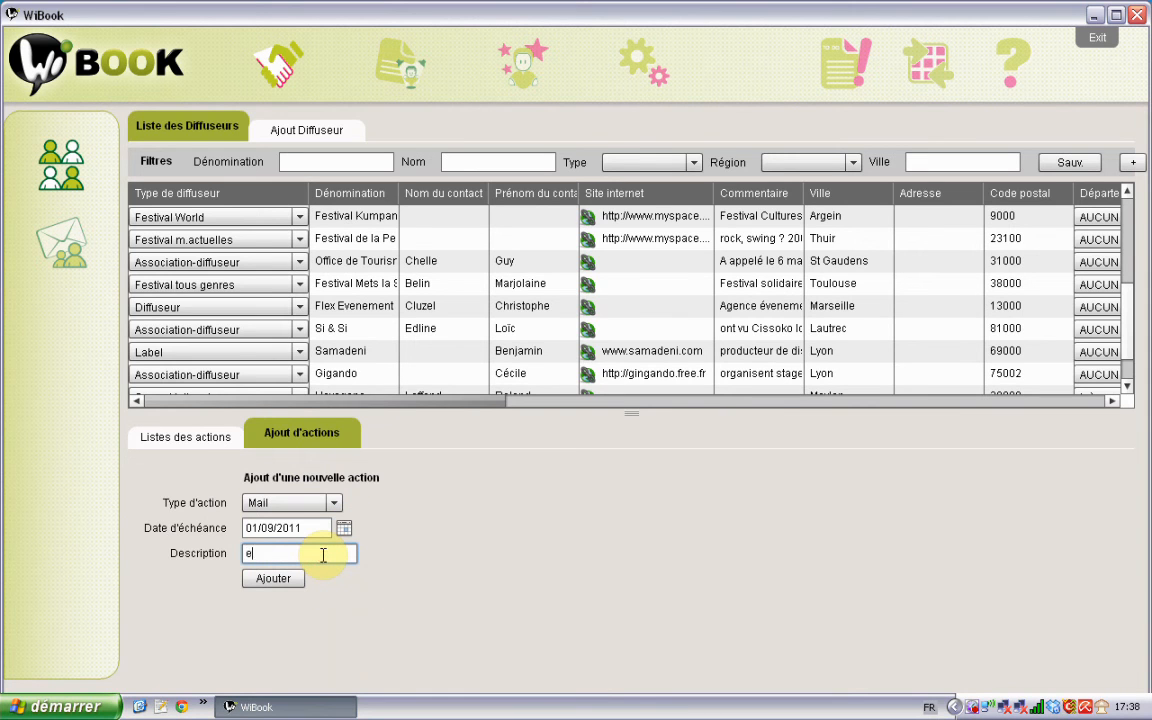
text(nvoi)
key(BackSpace)
key(BackSpace)
key(BackSpace)
text(bo)
key(BackSpace)
key(BackSpace)
text(voyer lien du 1ernier live yout)
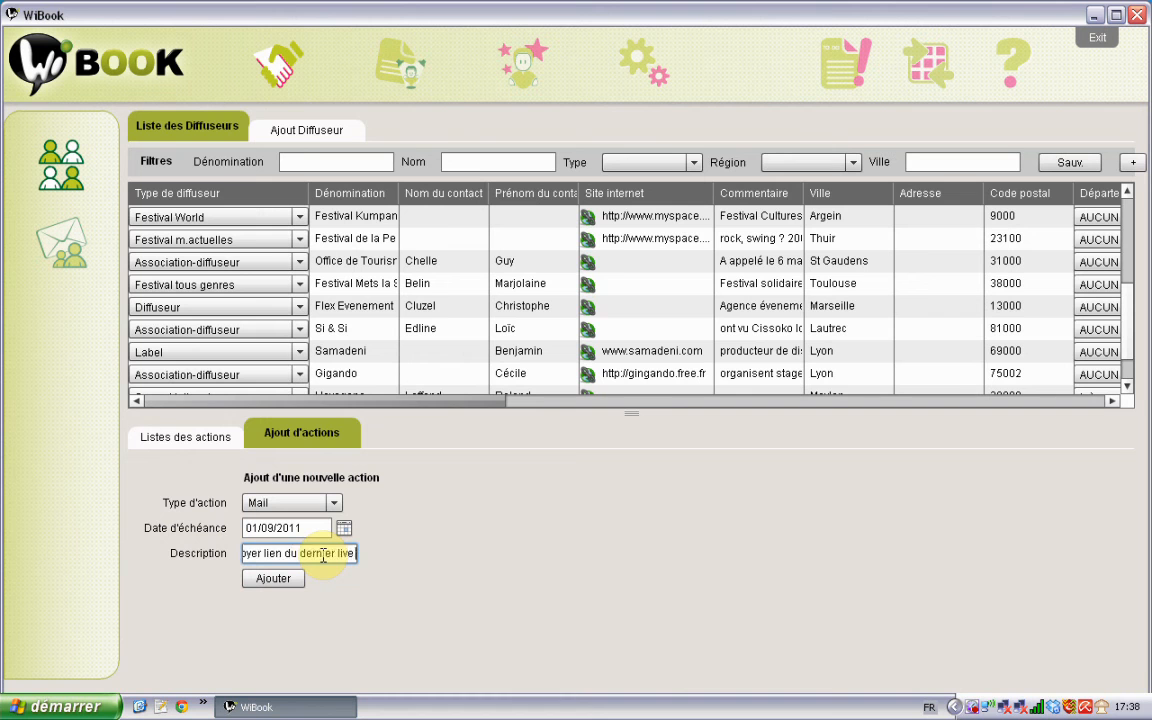
text(ube)
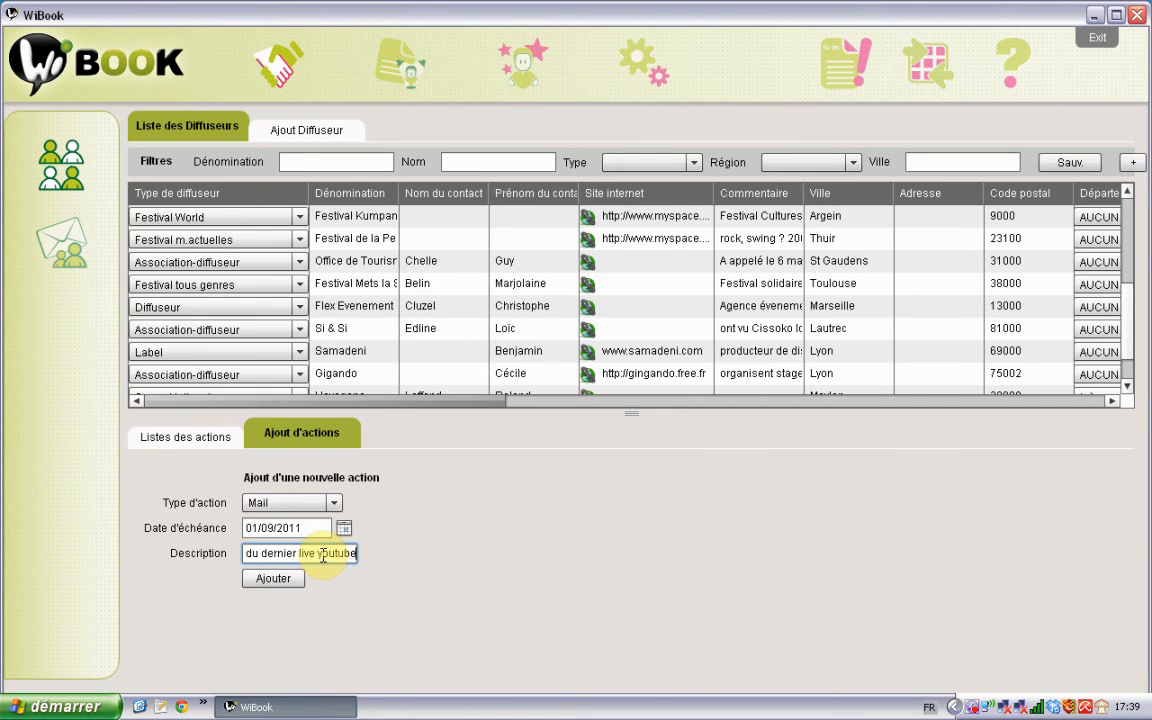
click(275, 578)
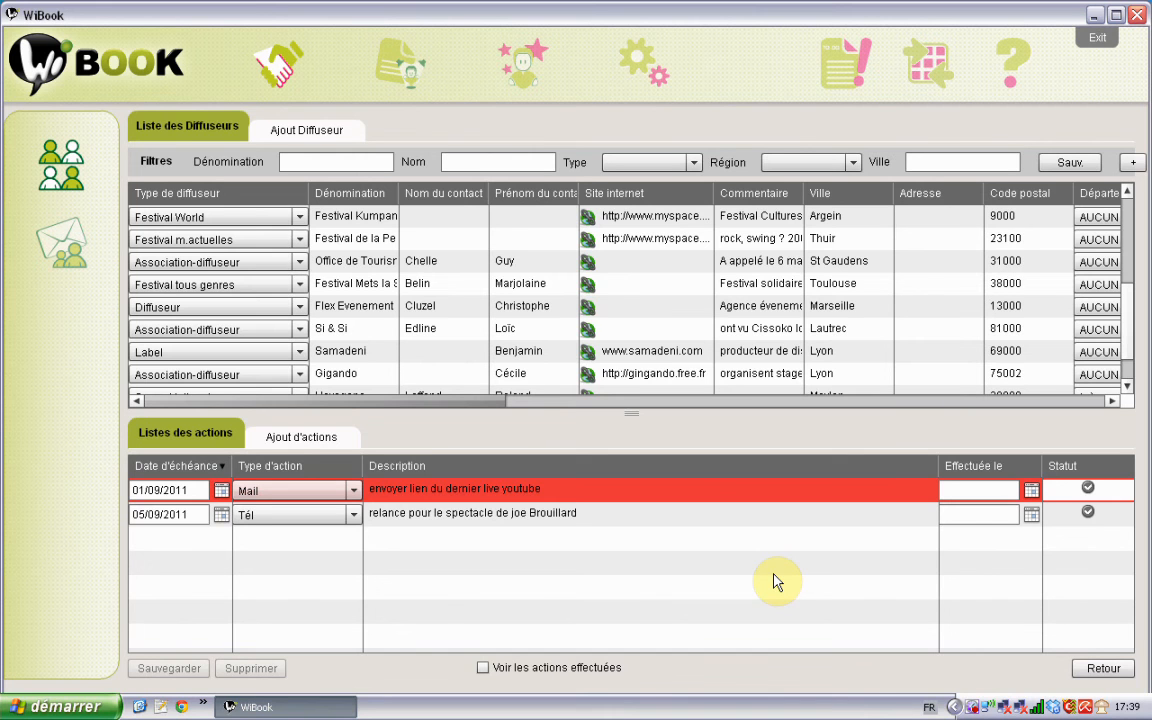
Step: Set the Mail action's Effectuée le to 04/09/2011 and validate its Statut
click(1031, 490)
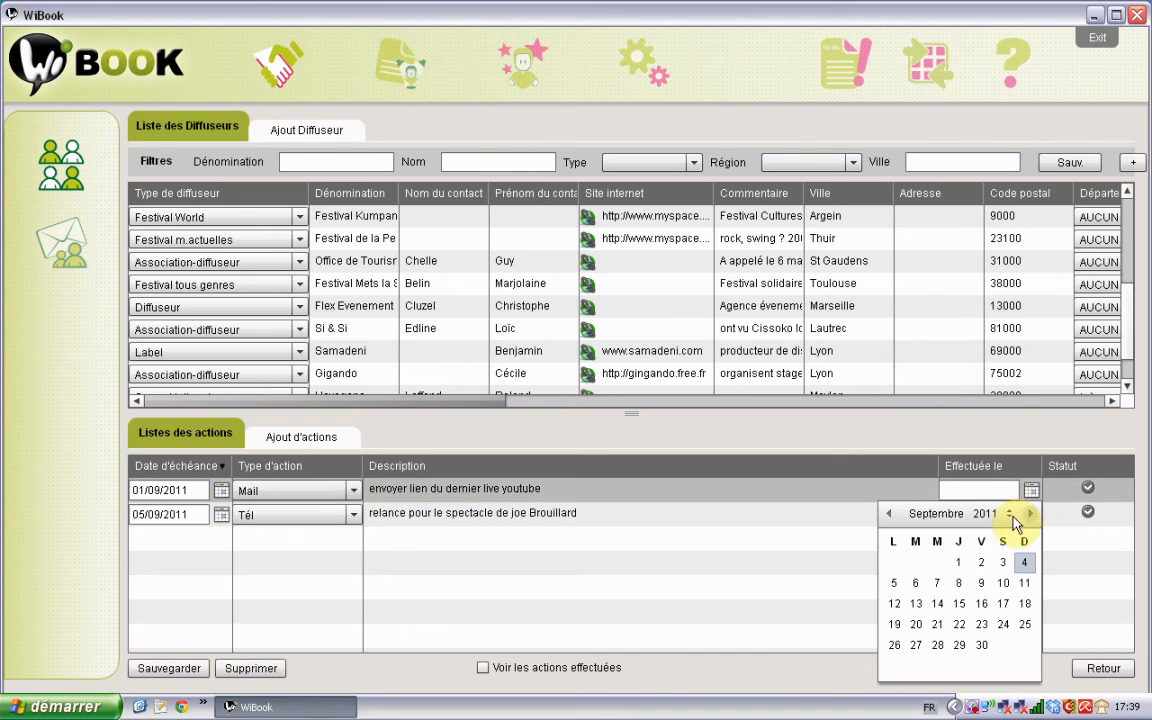
click(1024, 562)
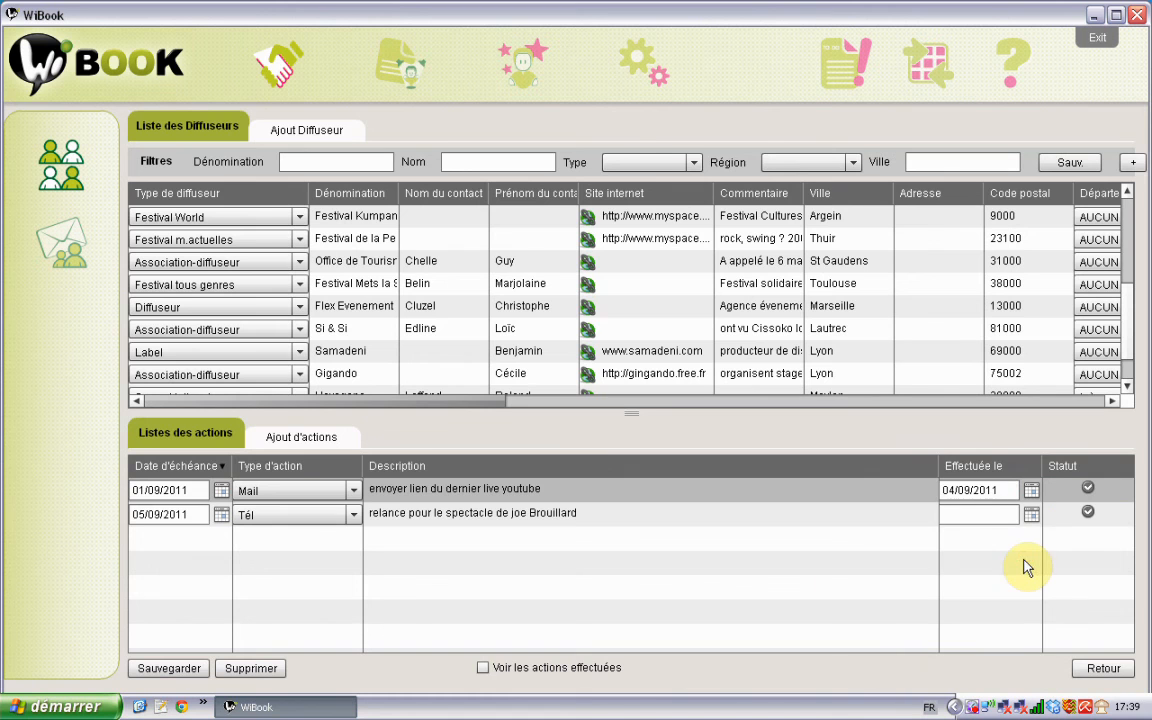
click(1088, 489)
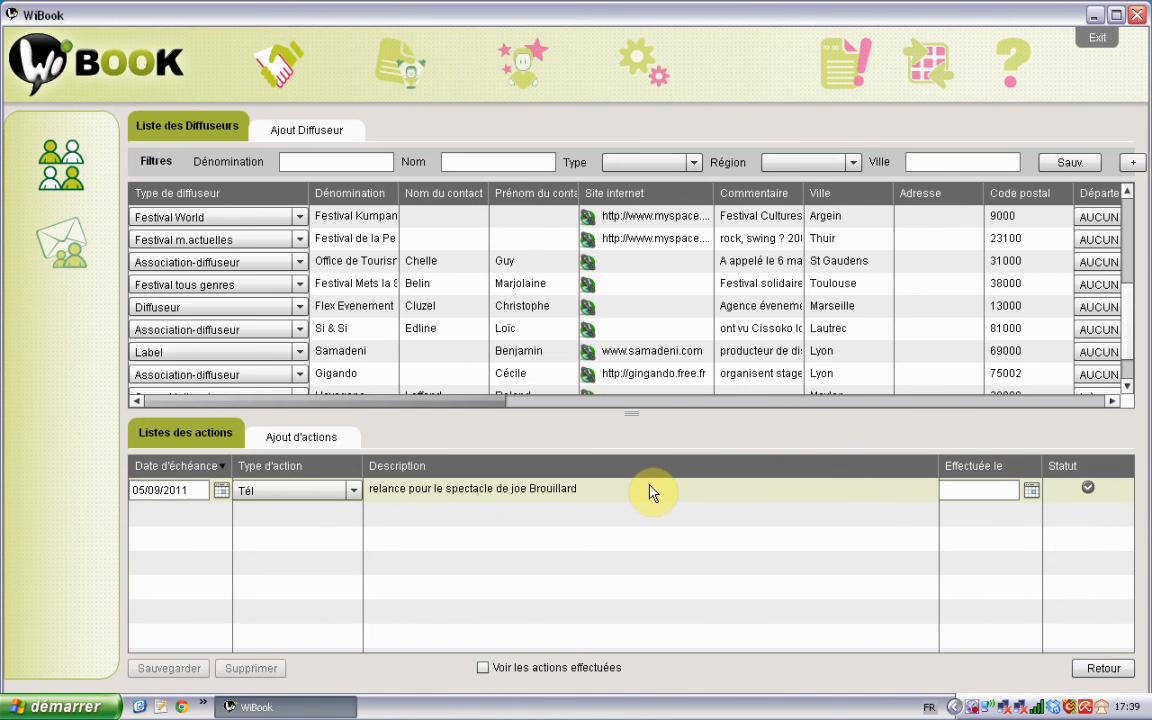
click(483, 668)
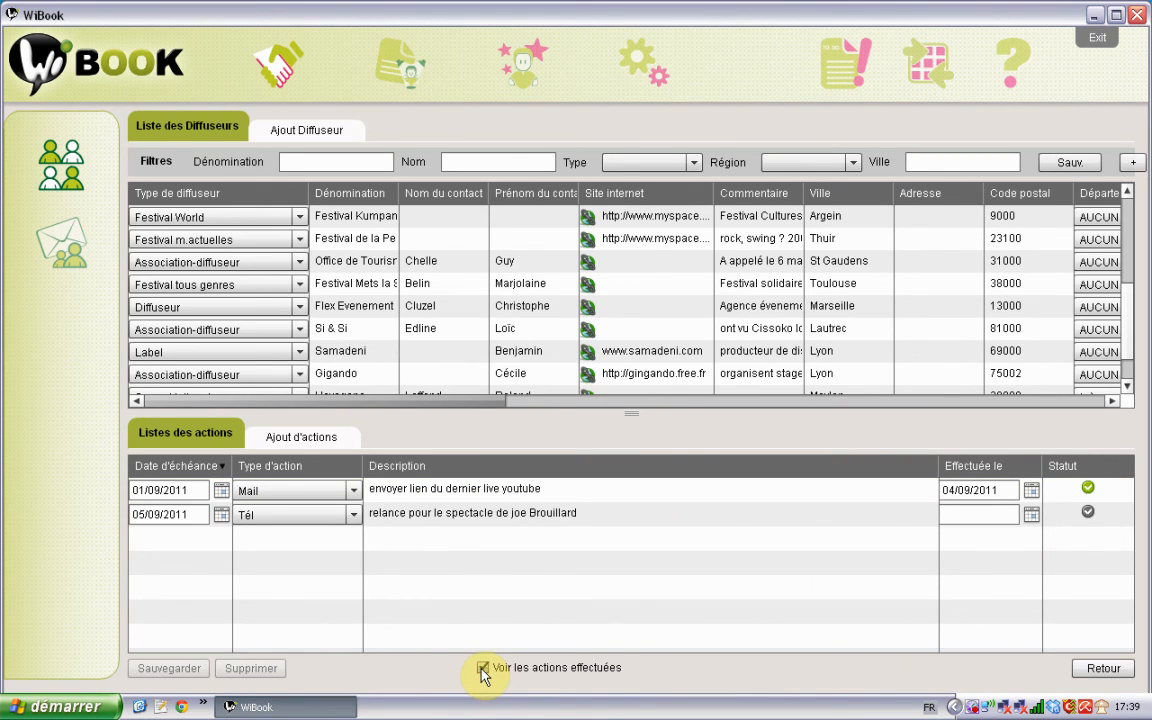
click(484, 668)
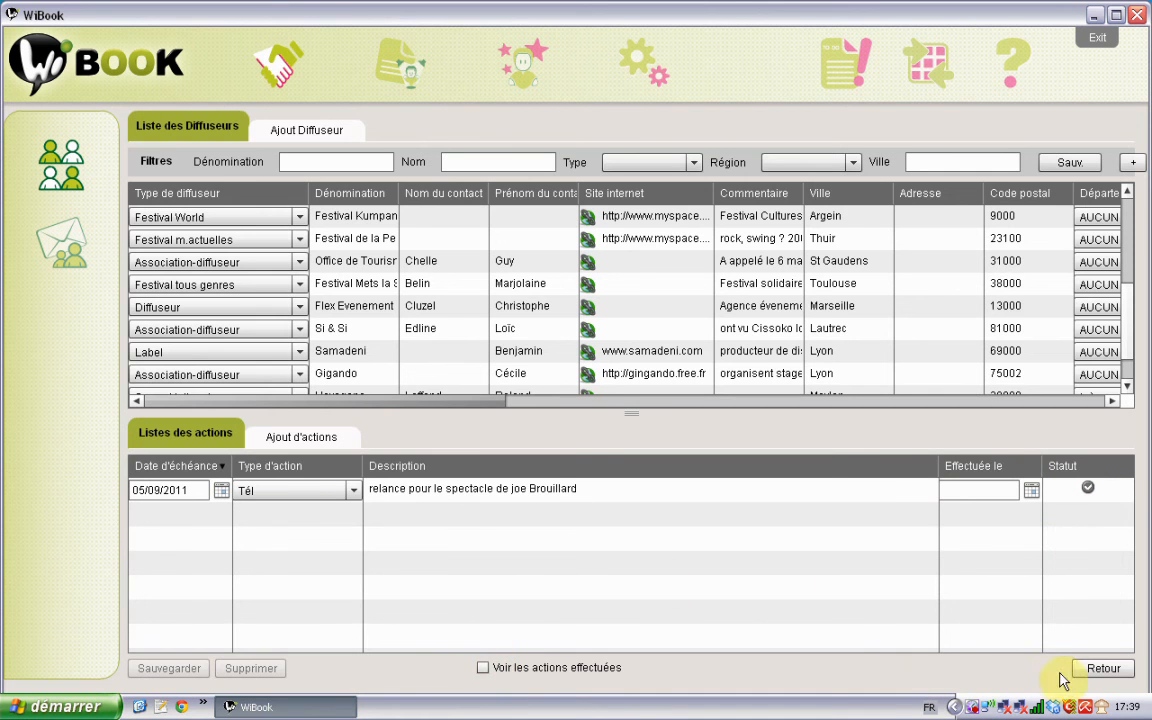
Step: Leave the actions list for the diffuseur's link panels, then open the global to-do list
click(1093, 672)
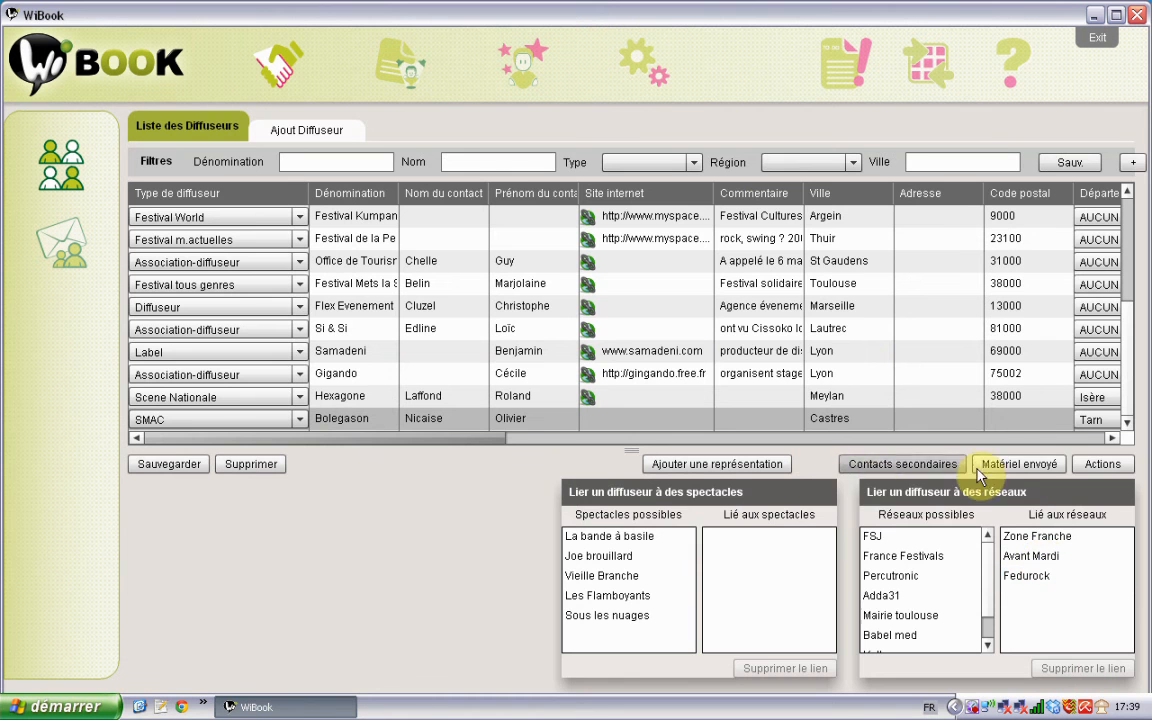
click(1097, 468)
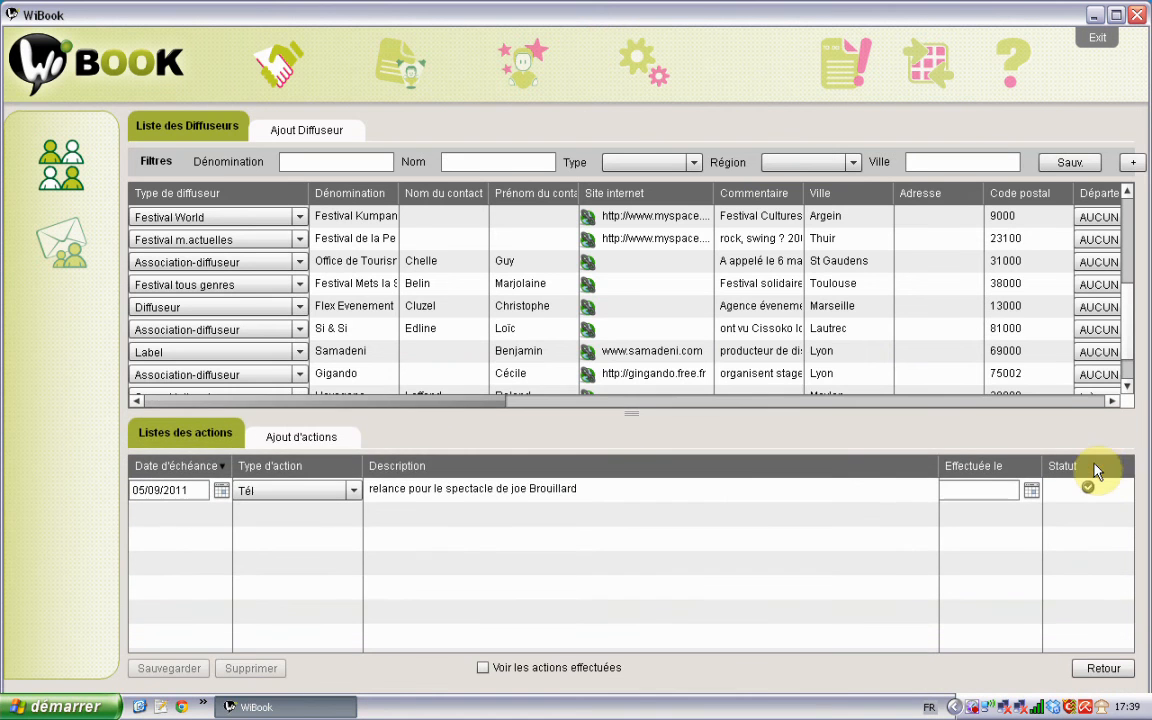
click(1102, 672)
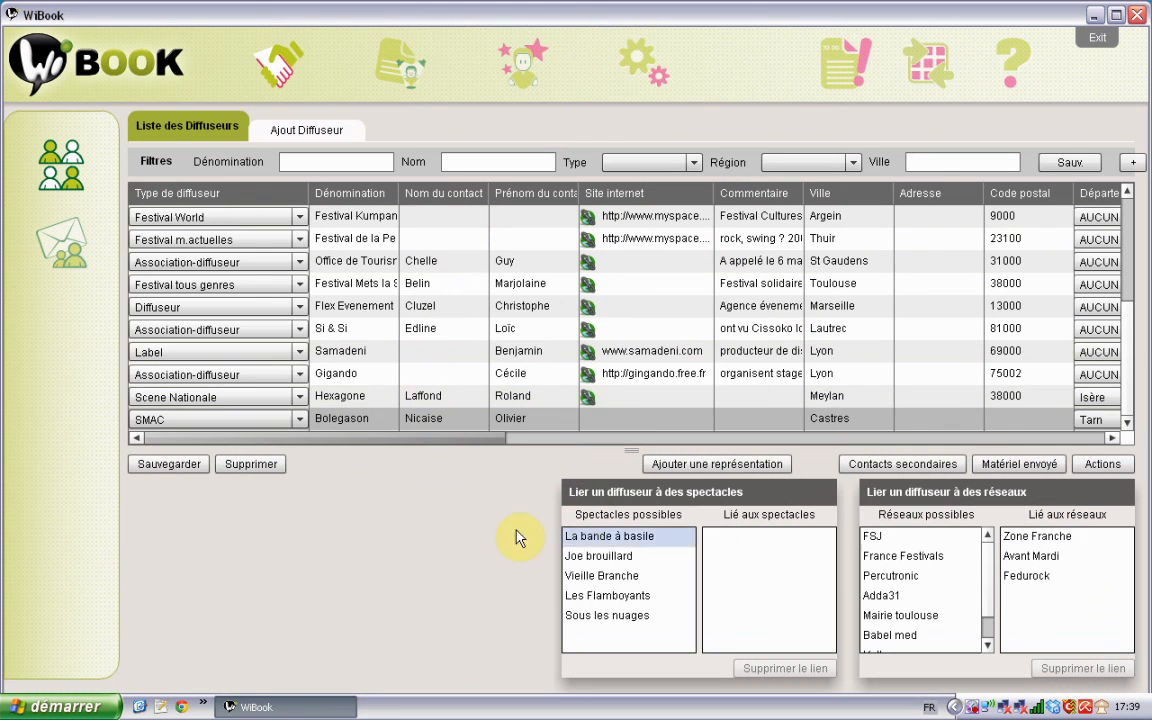
click(838, 66)
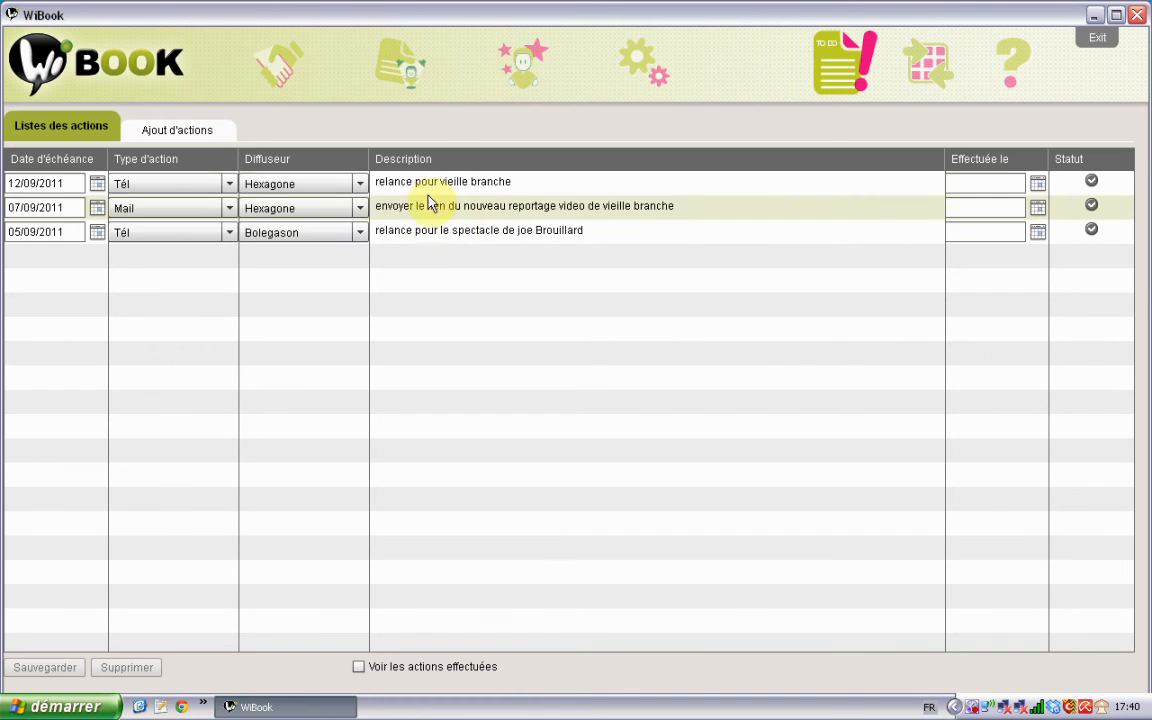
click(77, 159)
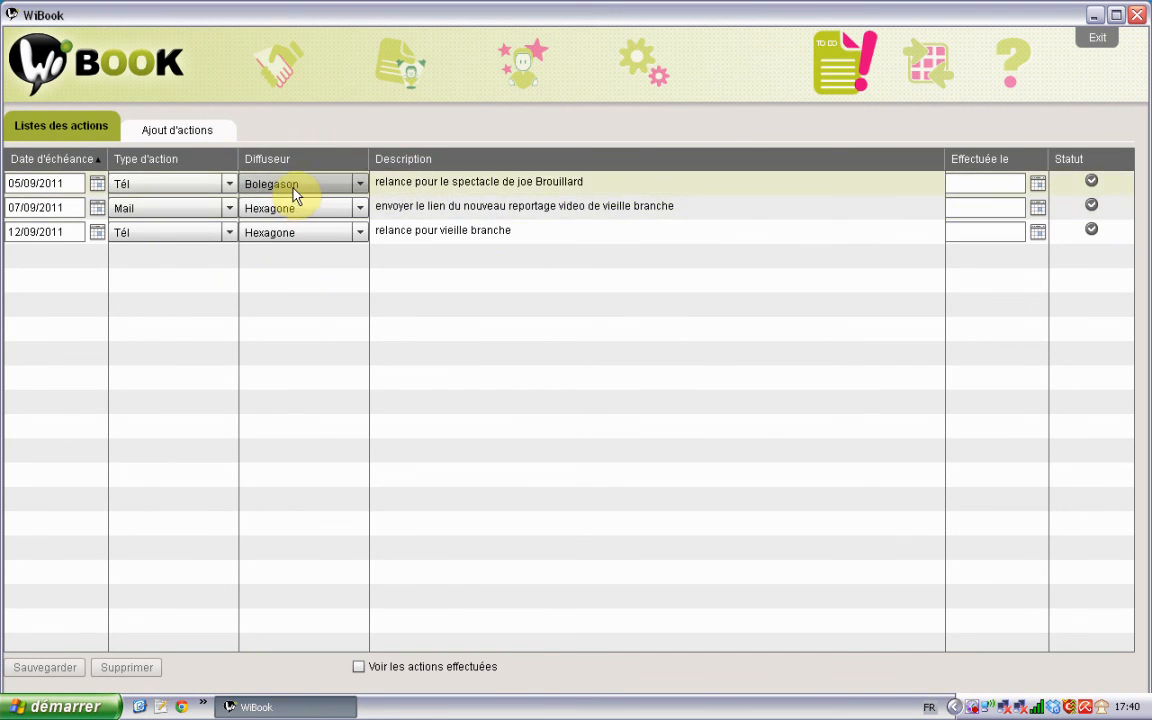
click(359, 670)
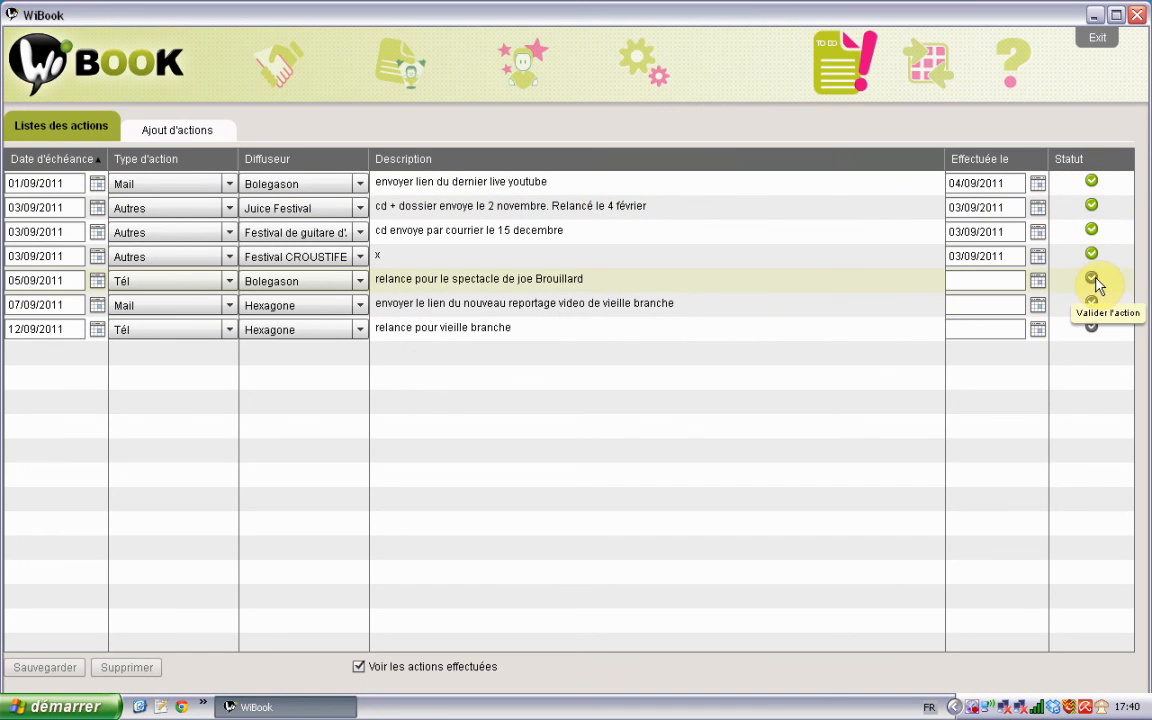
click(358, 666)
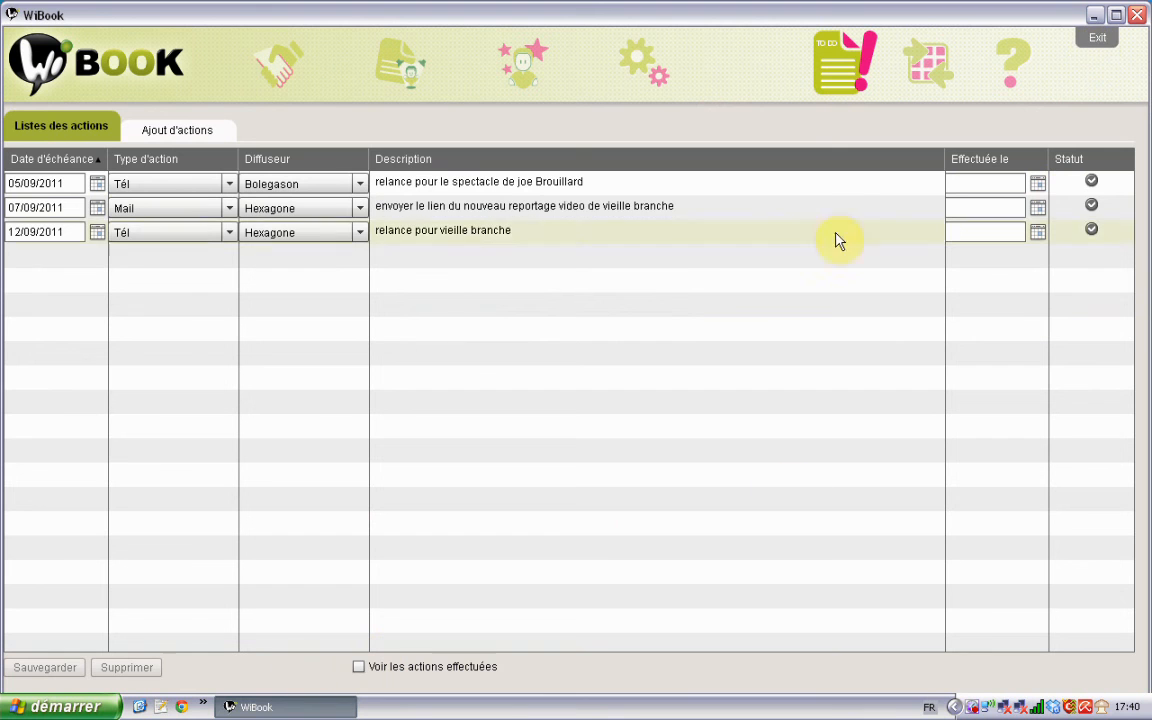
click(281, 68)
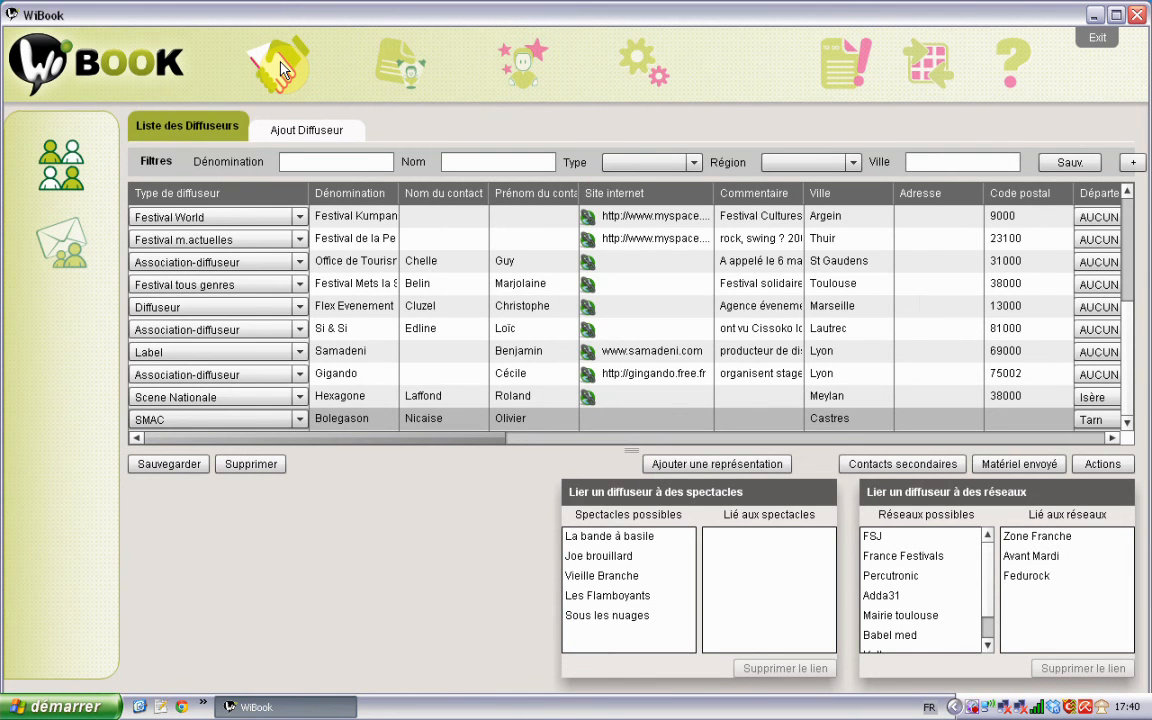
Step: Select the Bolegason diffuseur row in the distributor list
click(338, 374)
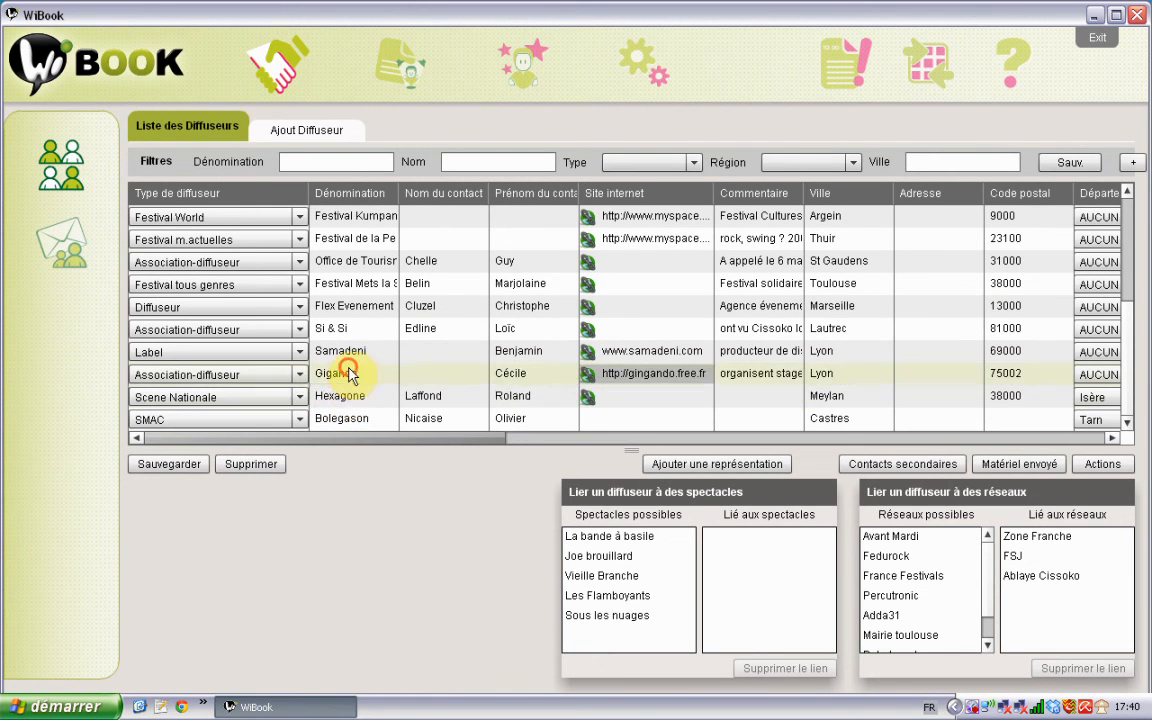
click(350, 398)
click(351, 419)
click(353, 398)
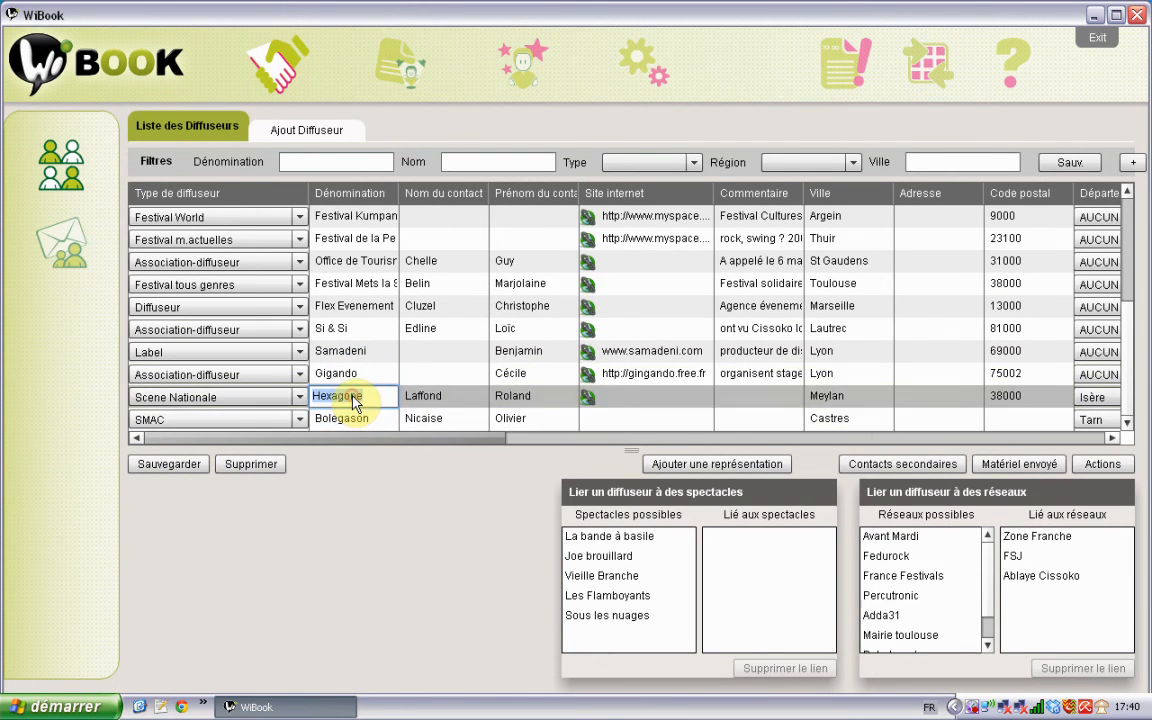
click(355, 376)
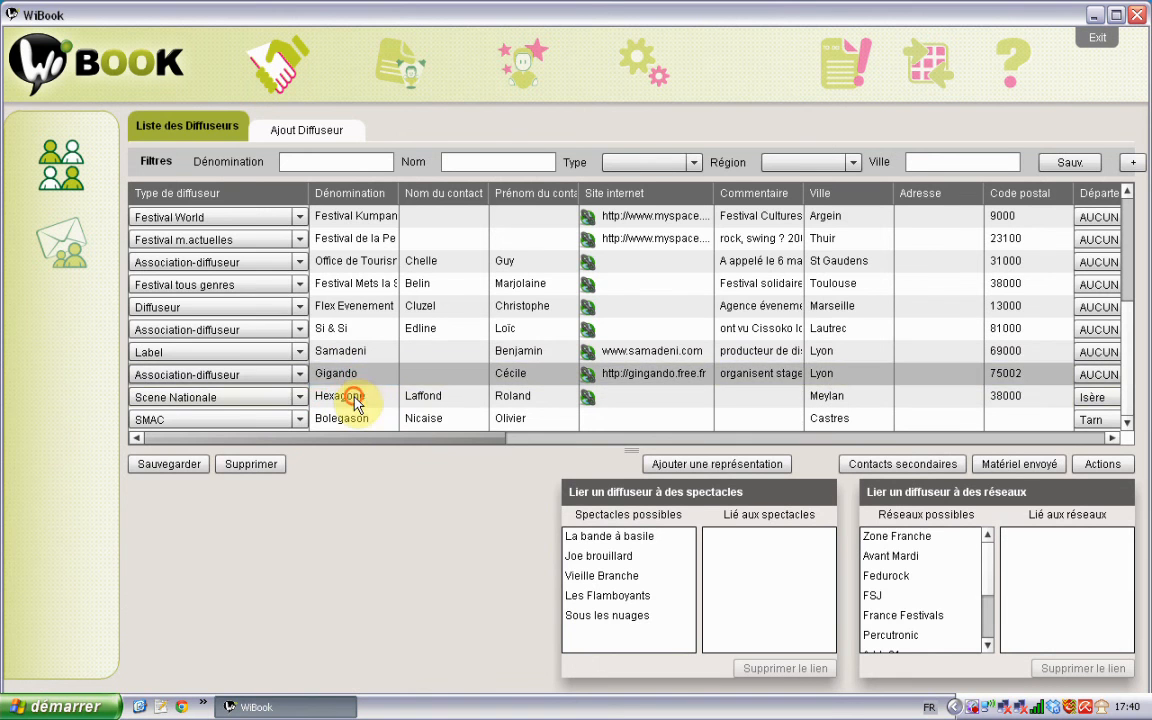
click(340, 397)
click(350, 420)
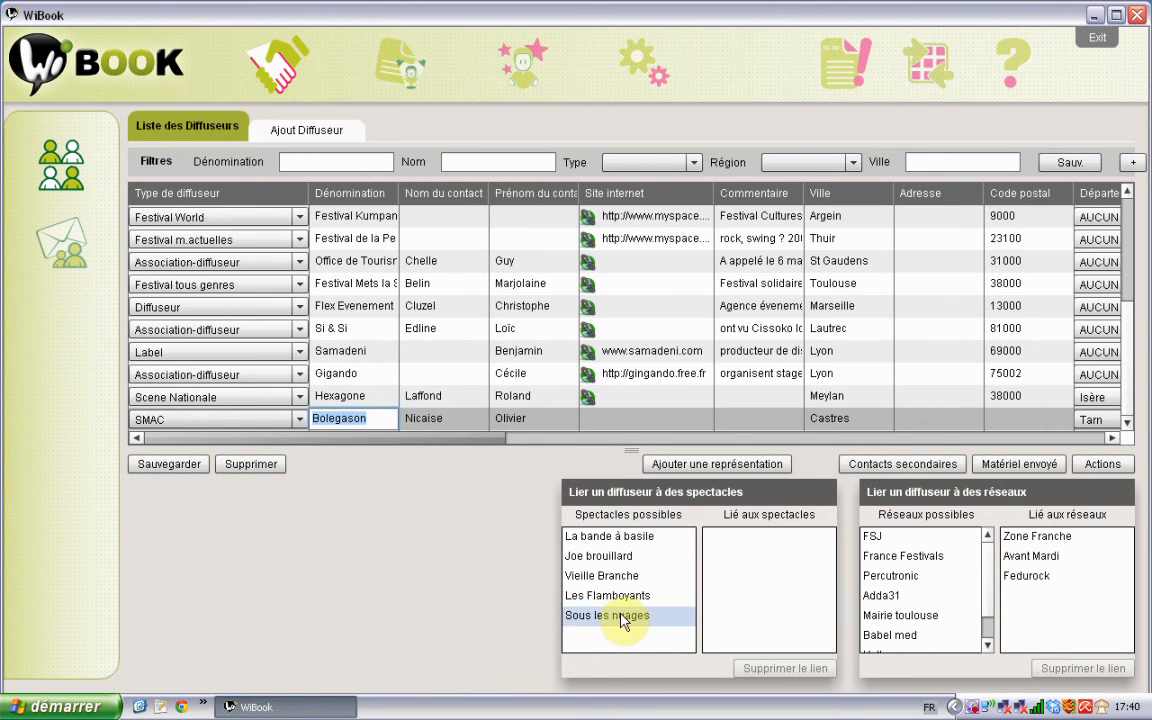
Step: Drag Joe brouillard and Les Flamboyants into Lié aux spectacles, dismissing the error popup
drag(603, 566, 737, 540)
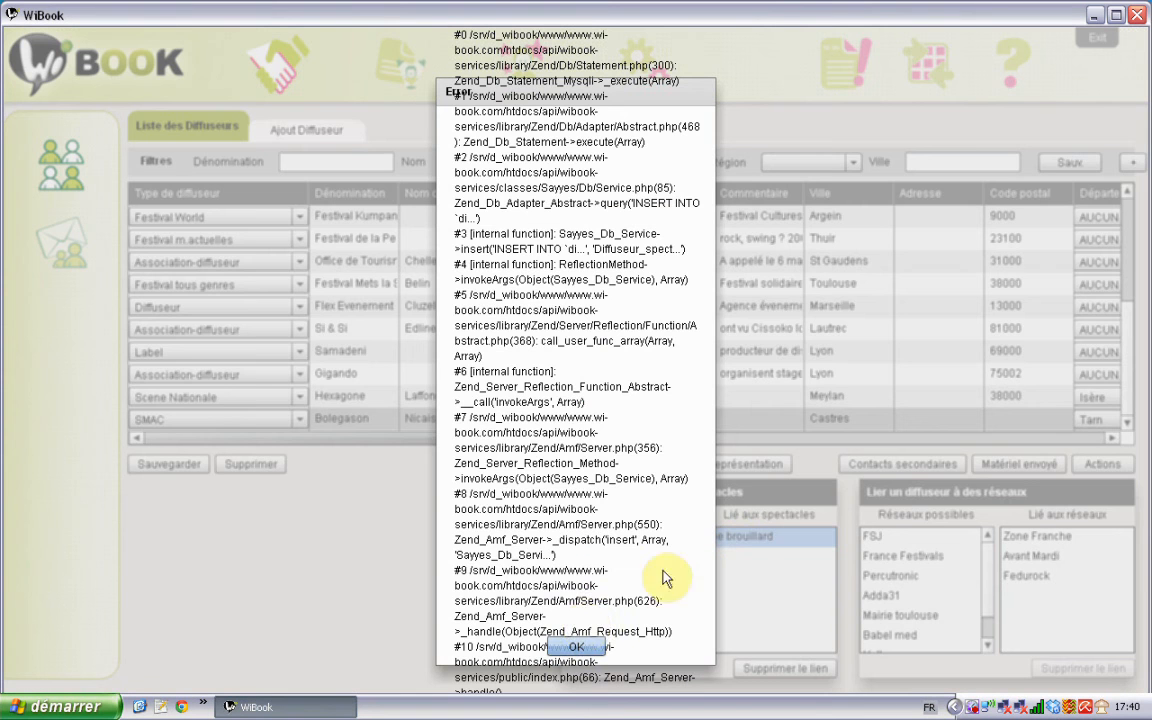
click(586, 648)
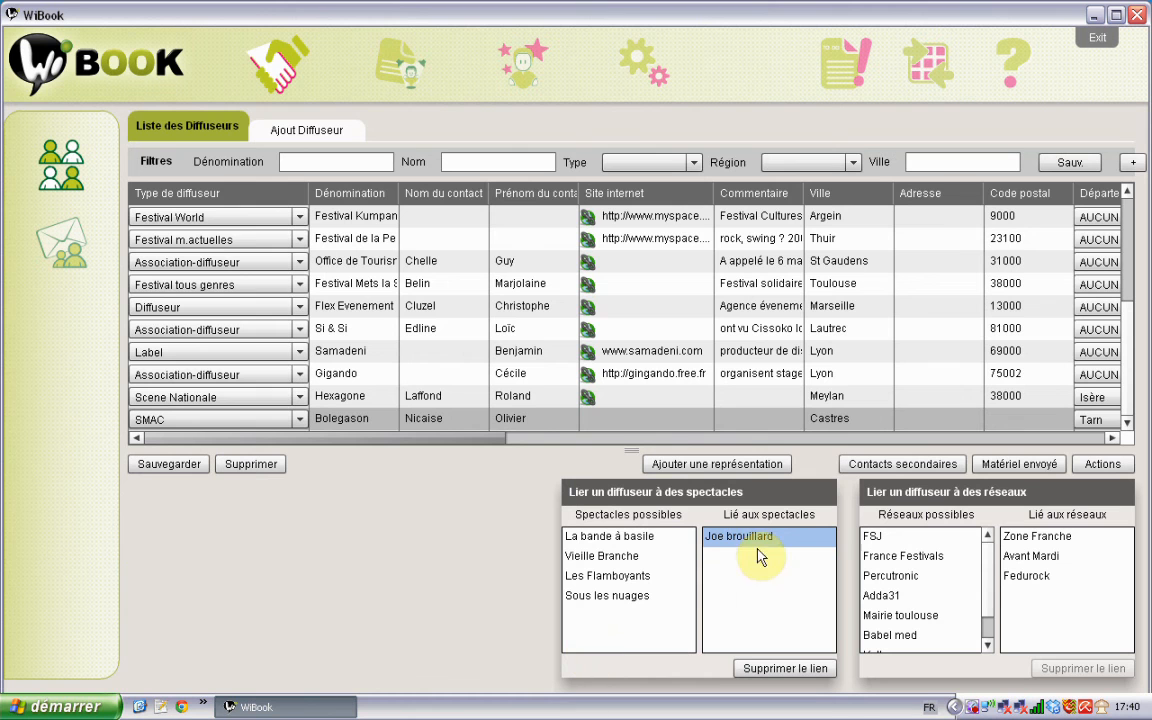
click(738, 599)
click(598, 536)
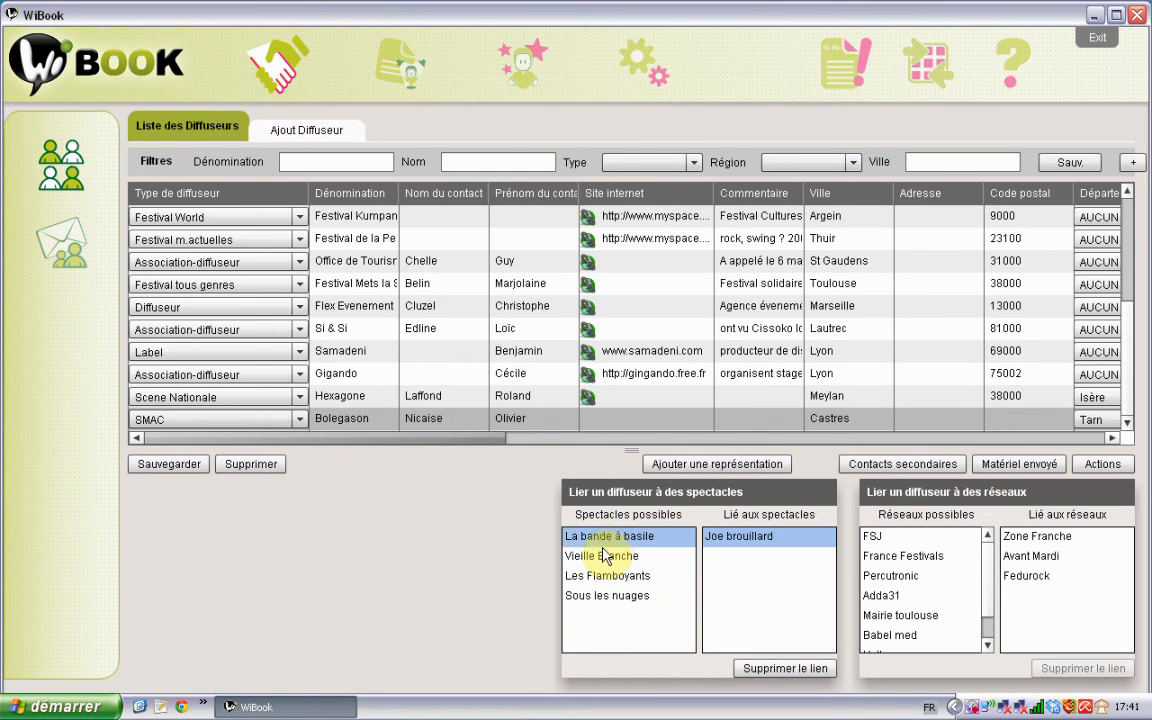
drag(607, 576, 733, 582)
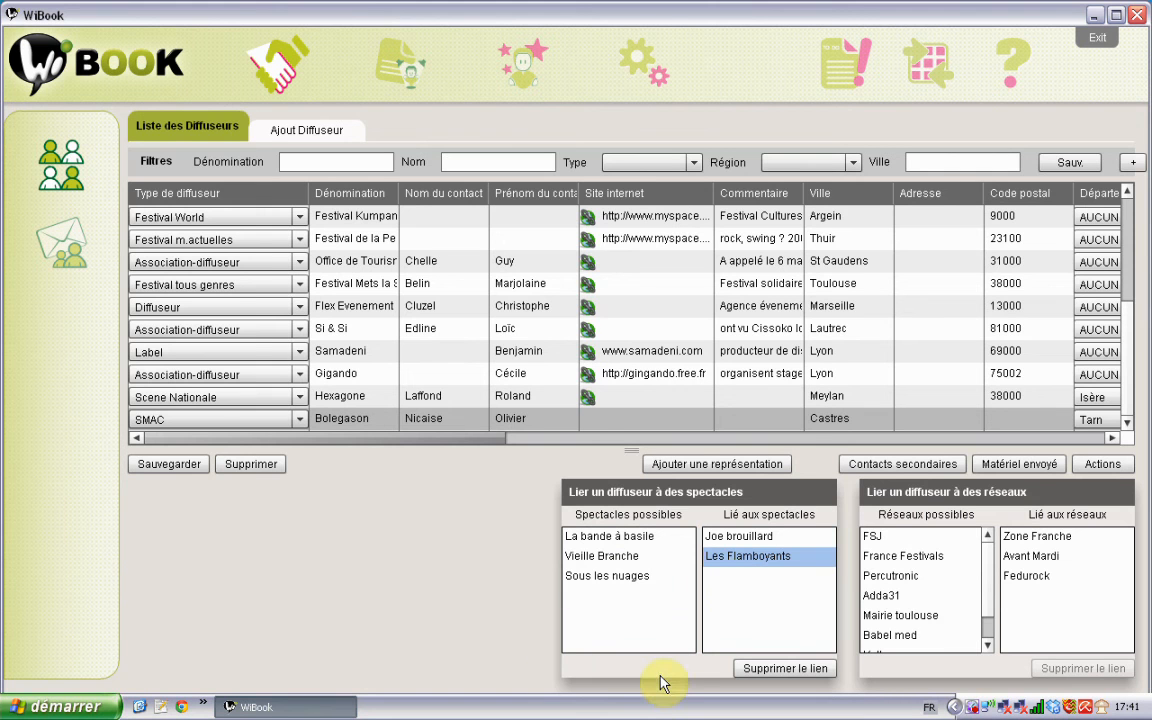
click(618, 543)
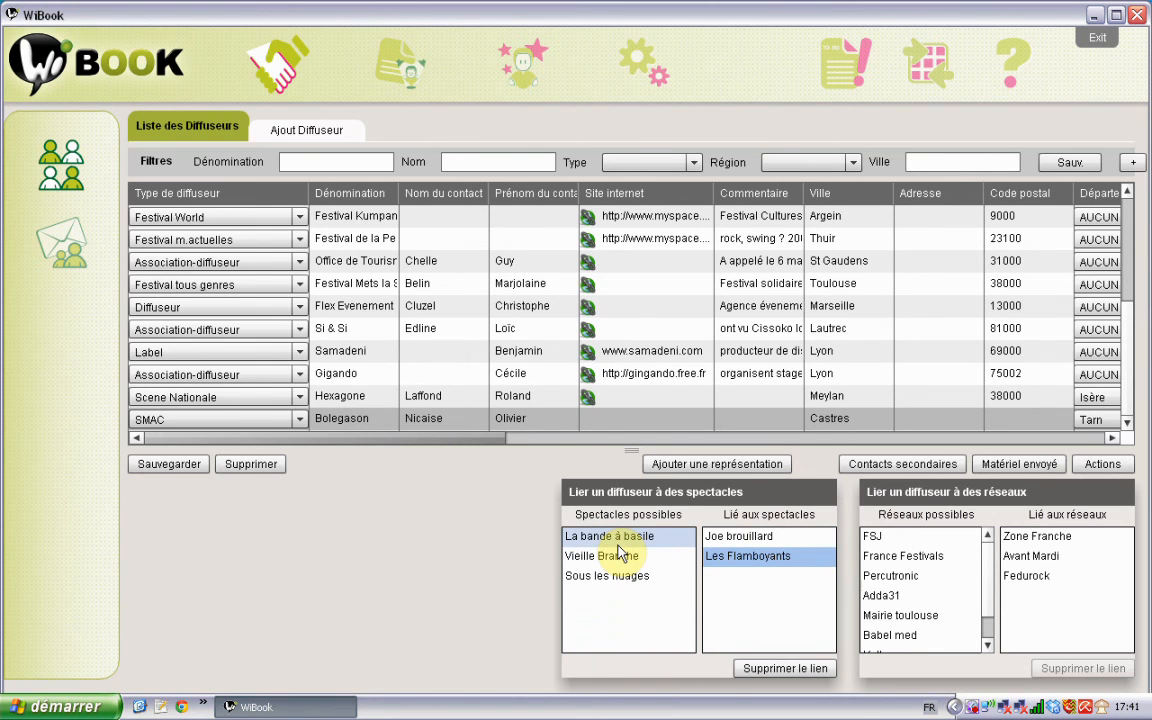